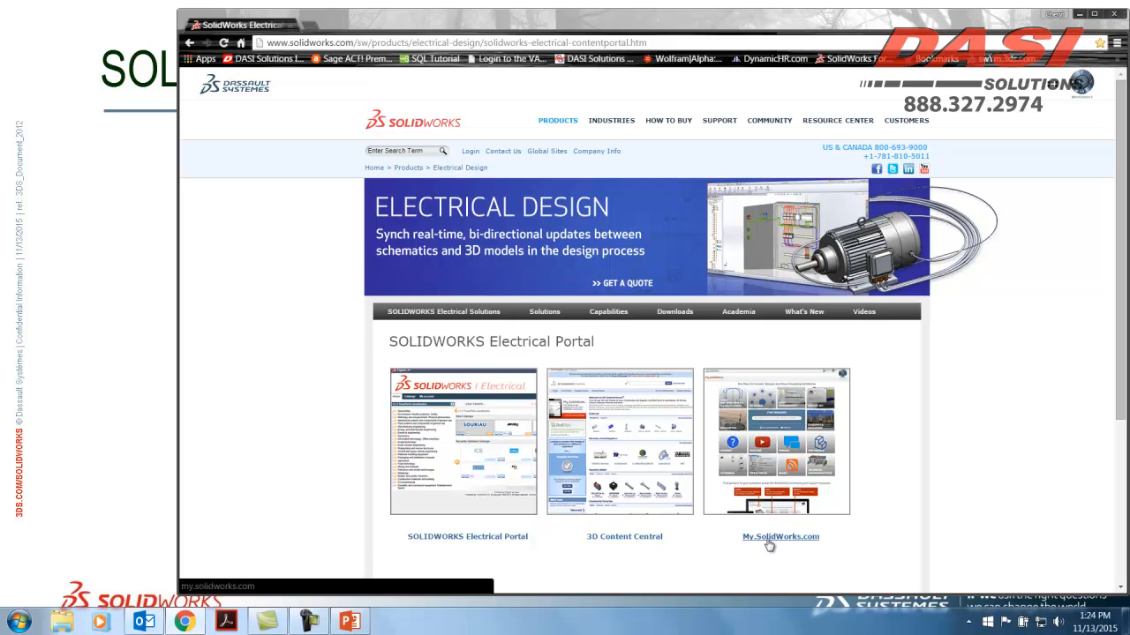
- Sign in to the SOLIDWORKS Electrical Portal with the saved credentials and open its parts catalog
left_click(481, 540)
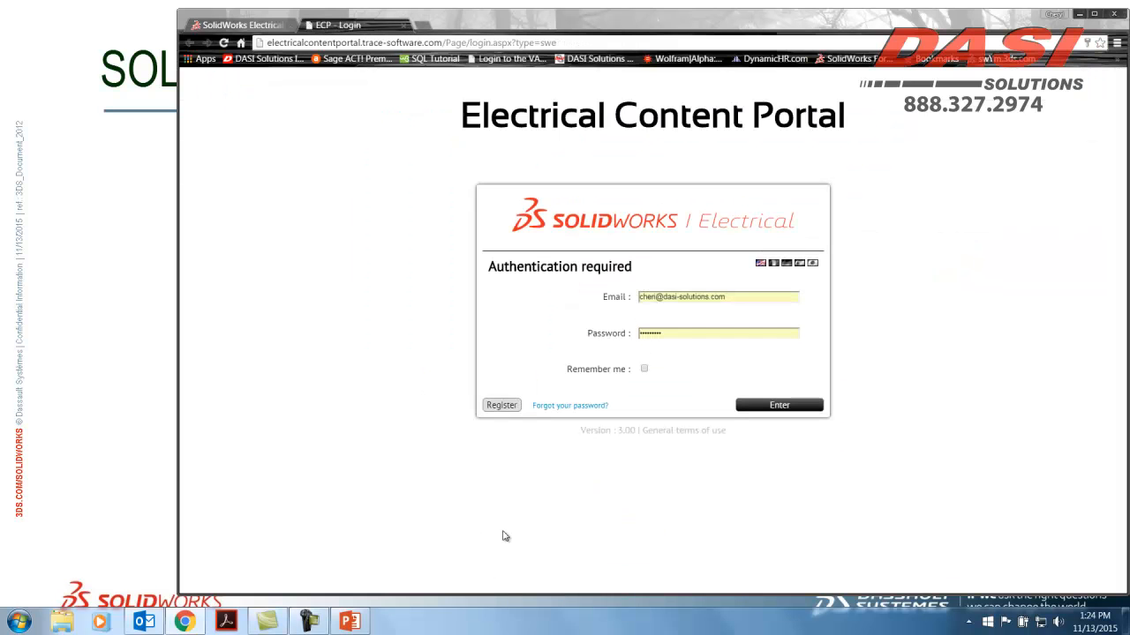
left_click(767, 406)
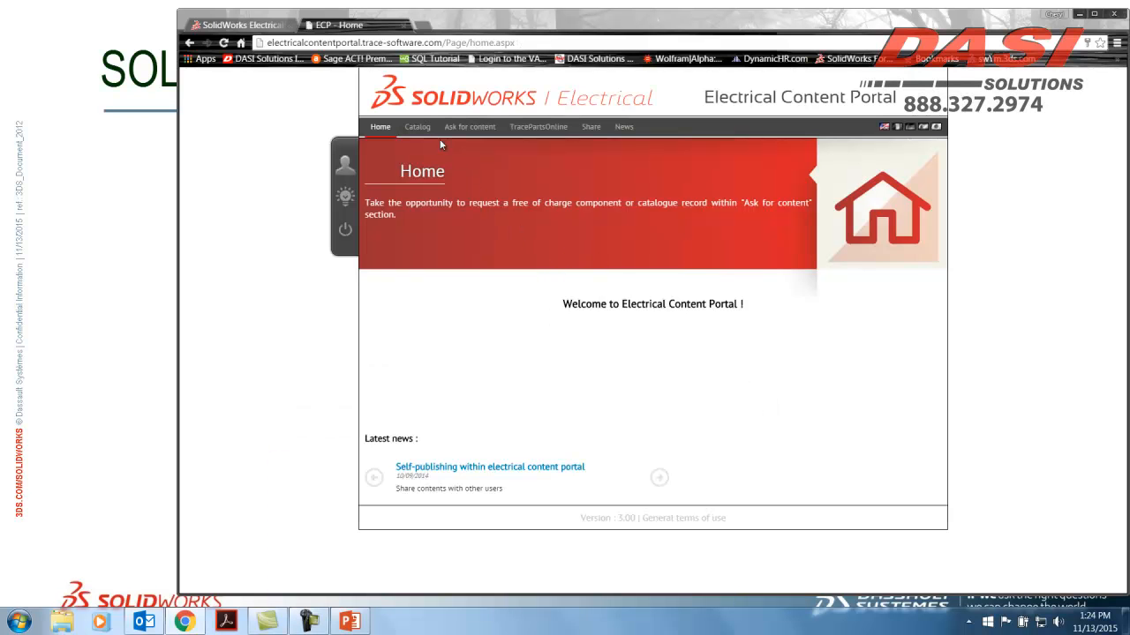
left_click(419, 127)
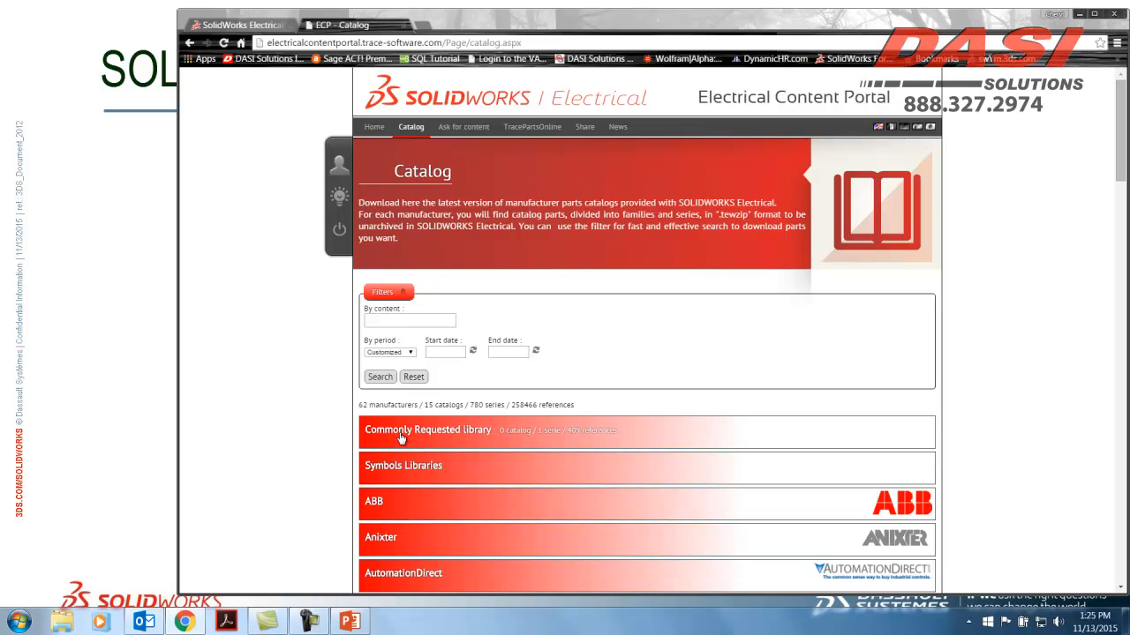
- Try to download the ACS550 drives package from the ABB section of the catalog
left_click(374, 503)
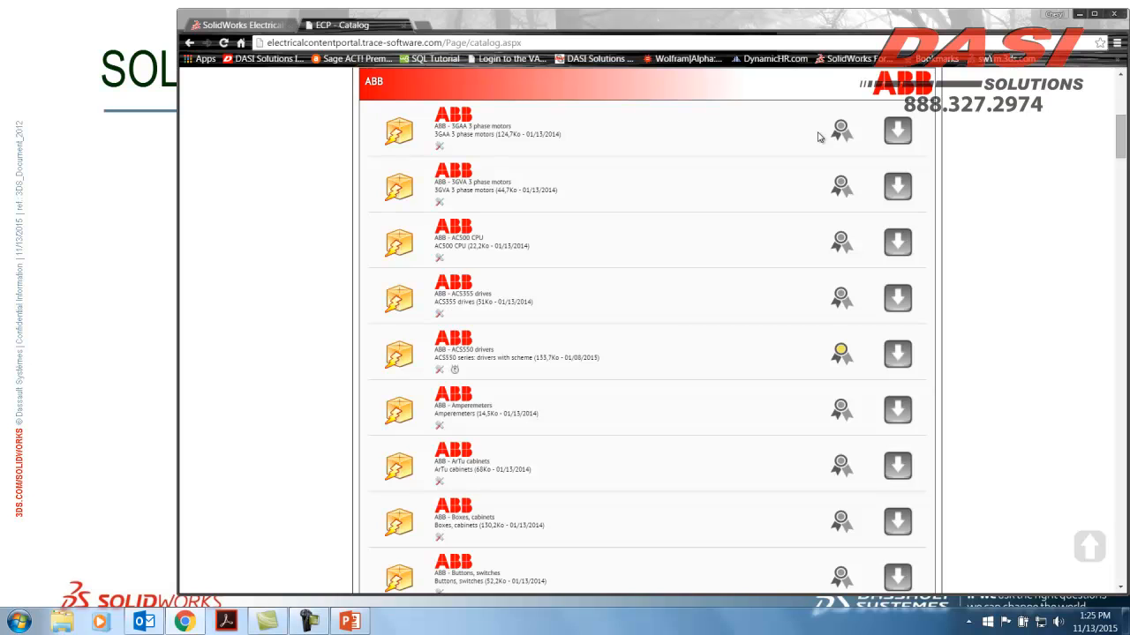
mouse_move(843, 133)
left_click(898, 353)
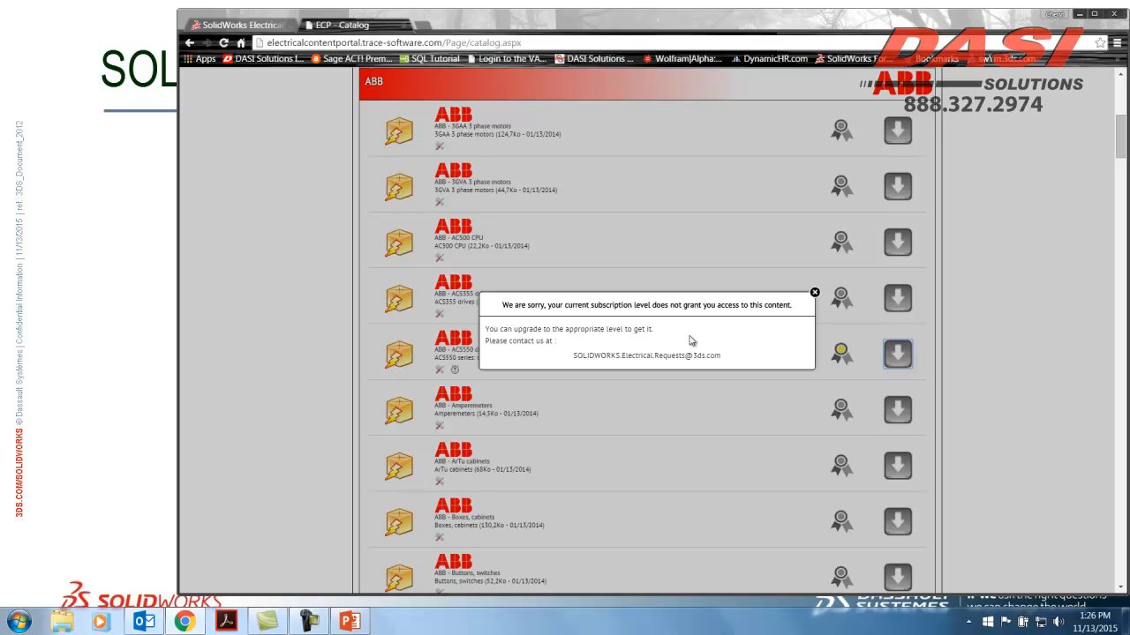
left_click(813, 294)
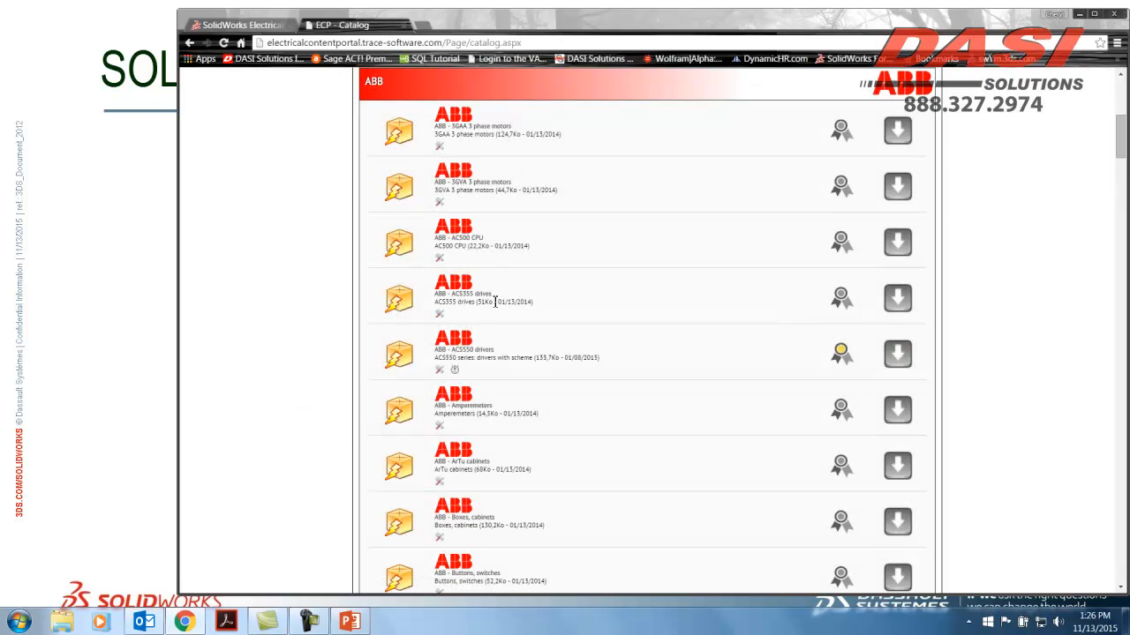
scroll(496, 304, "up", 4)
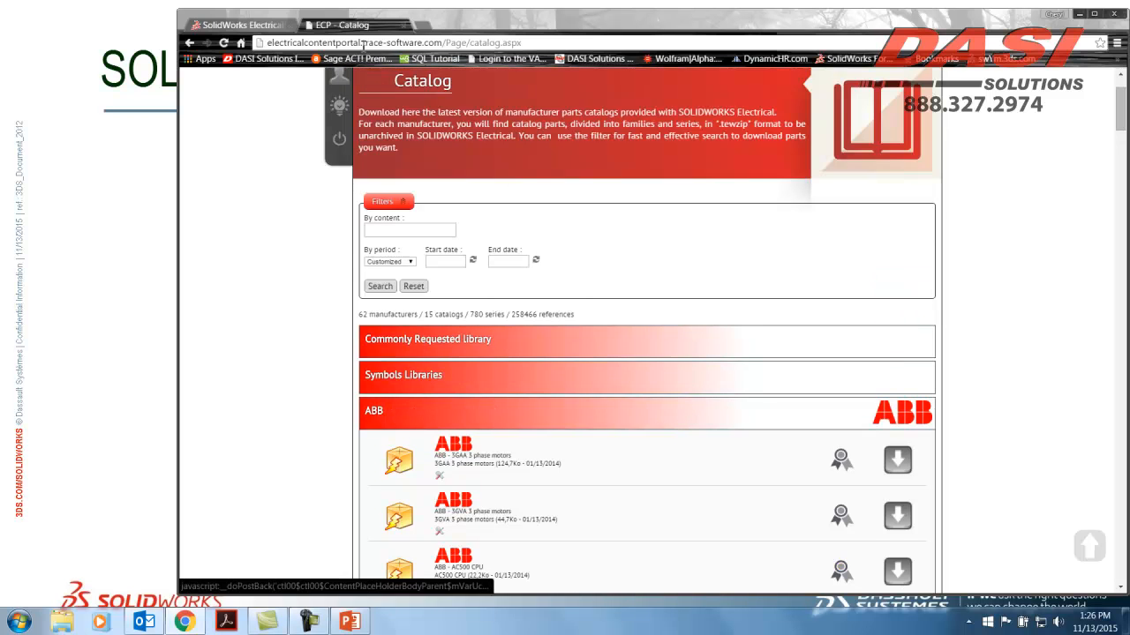
- Revisit the portal overview page, then collapse the ABB section and look through the catalog's manufacturer list
left_click(251, 27)
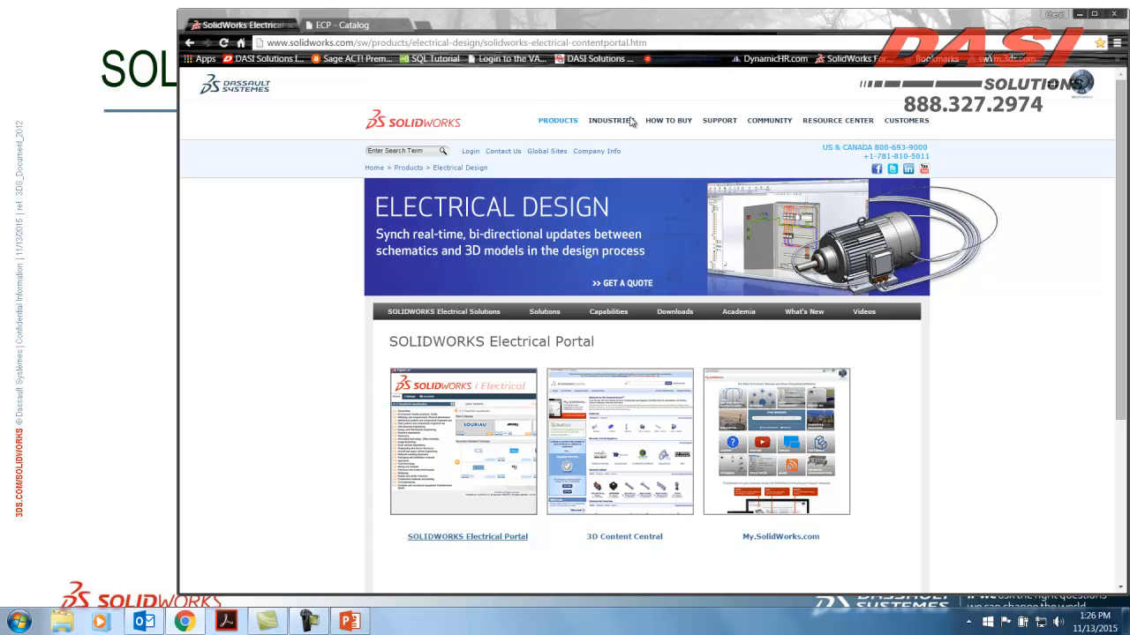
scroll(580, 254, "down", 3)
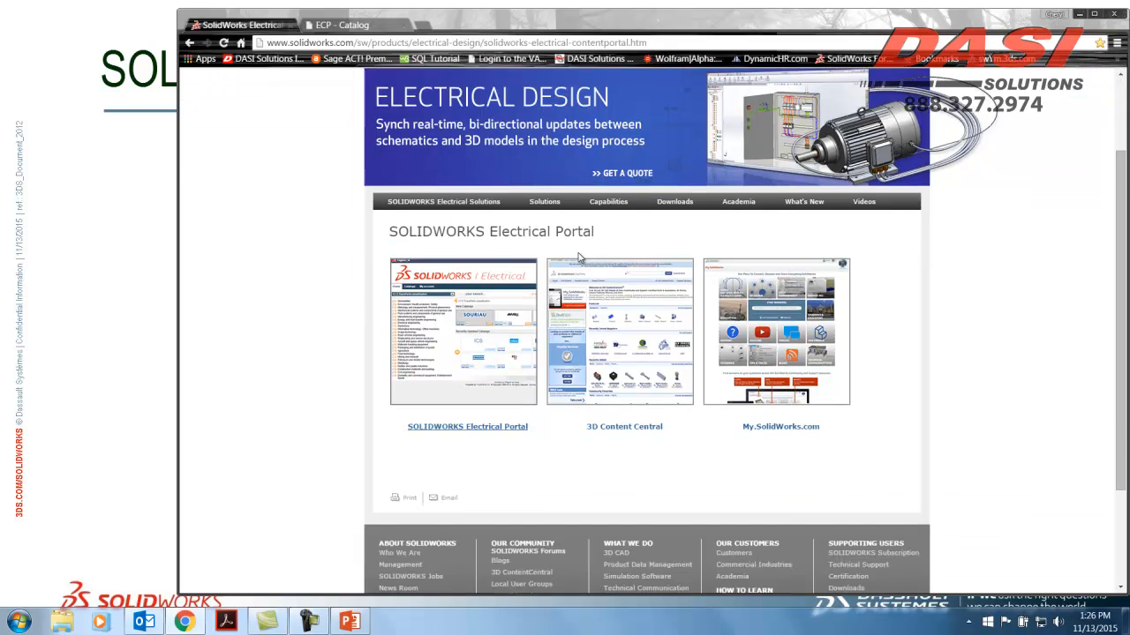
left_click(439, 267)
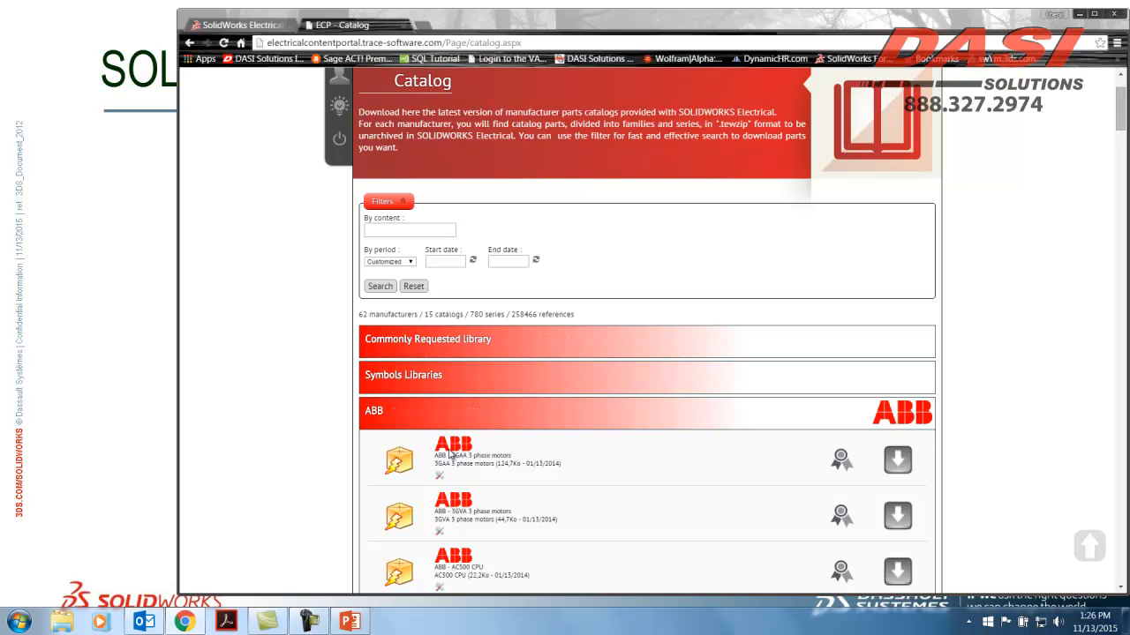
left_click(398, 426)
scroll(582, 448, "down", 2)
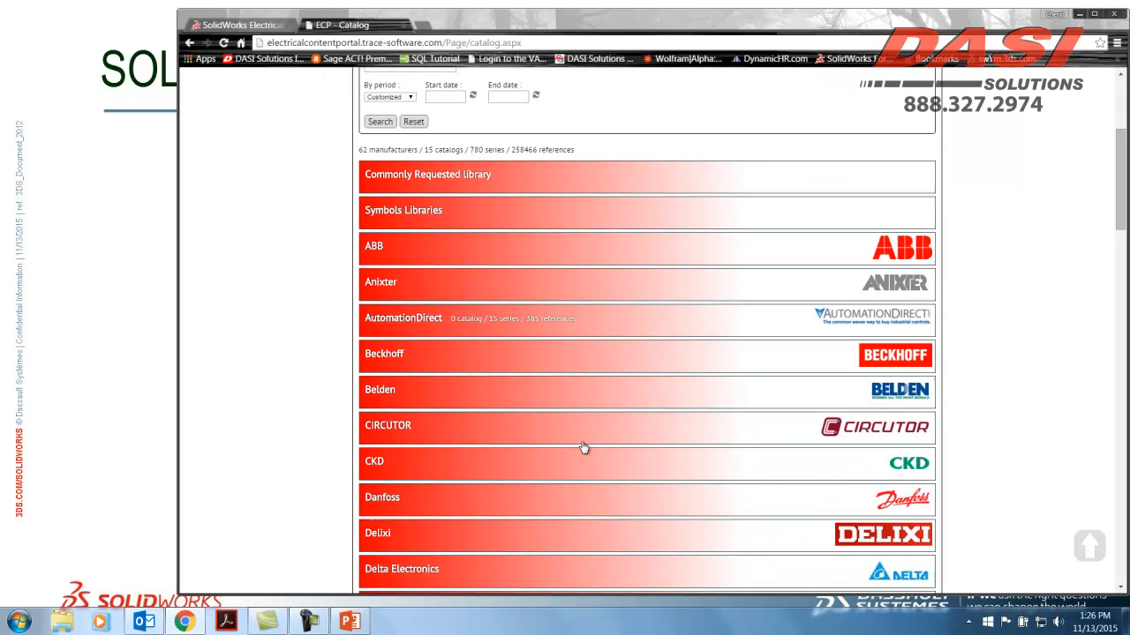
scroll(582, 448, "down", 1)
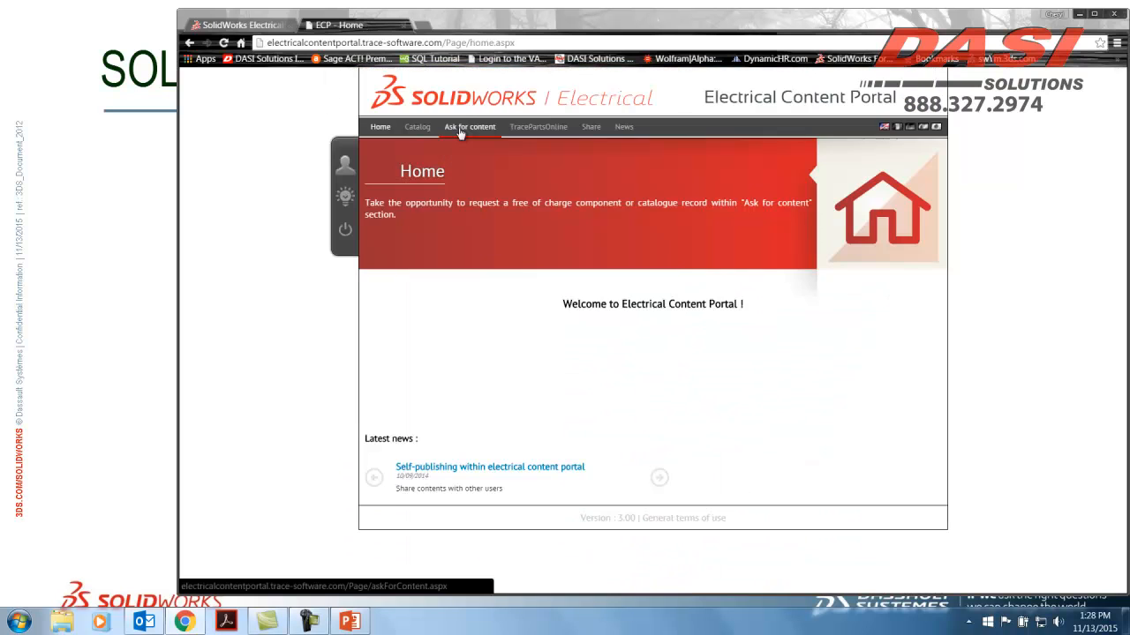
- Open the Ask for content page and review the fields of the content request form
left_click(460, 129)
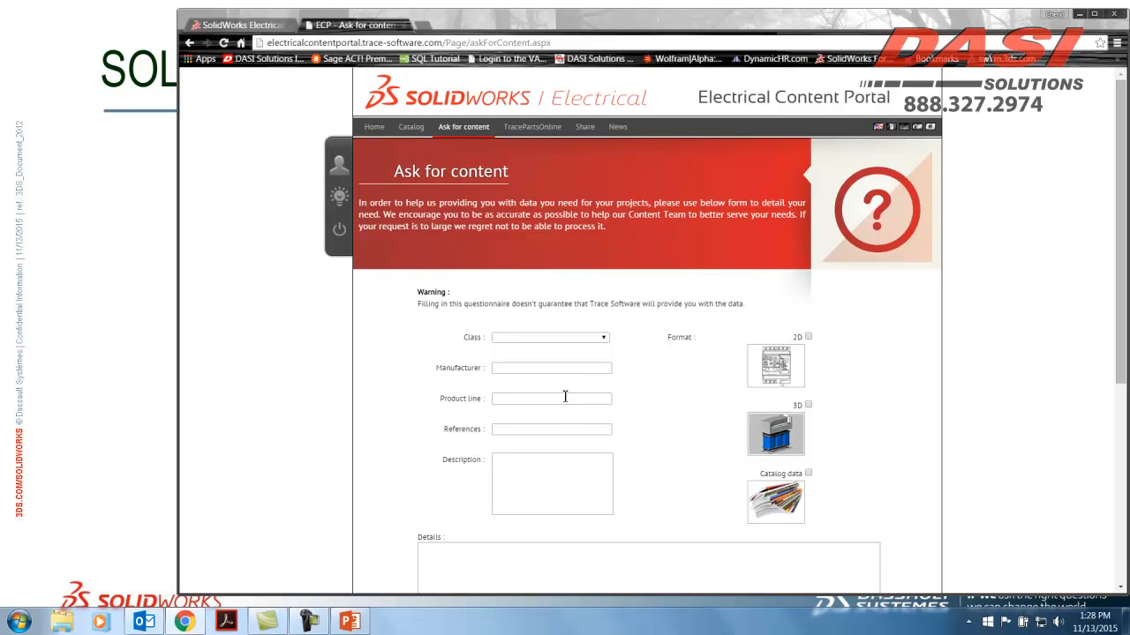
scroll(572, 469, "down", 2)
scroll(570, 474, "down", 1)
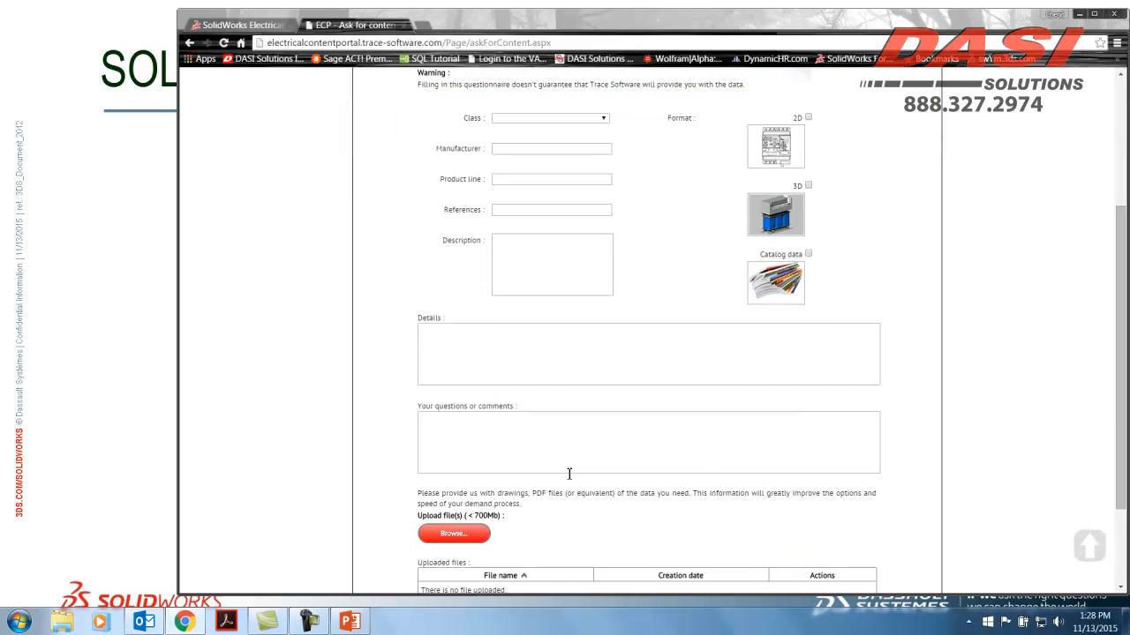
scroll(569, 476, "down", 2)
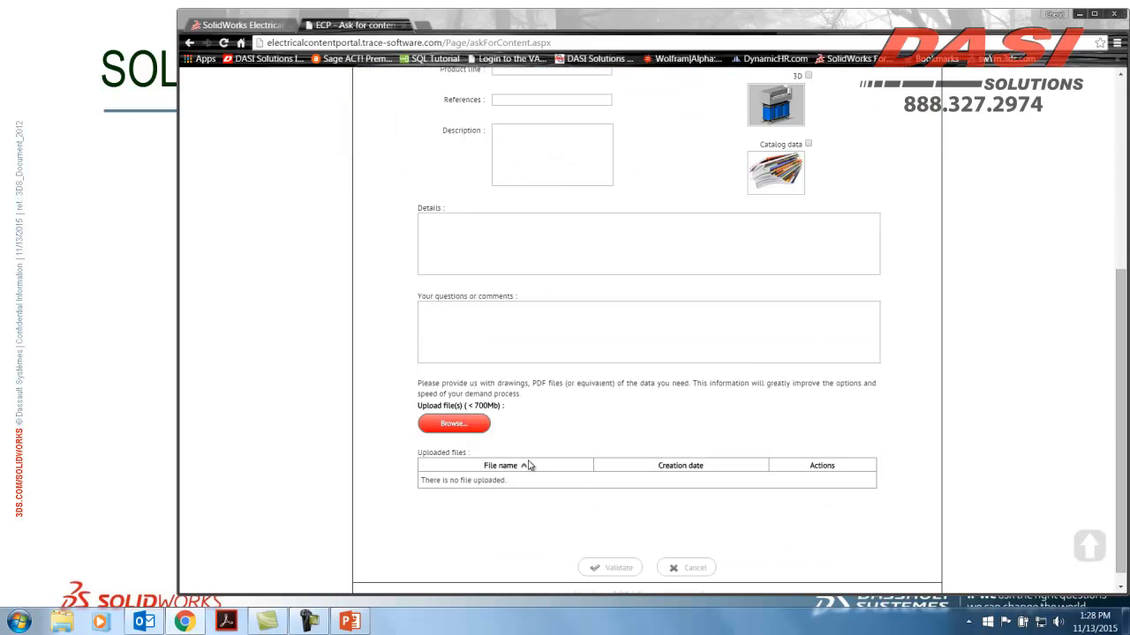
scroll(567, 382, "up", 3)
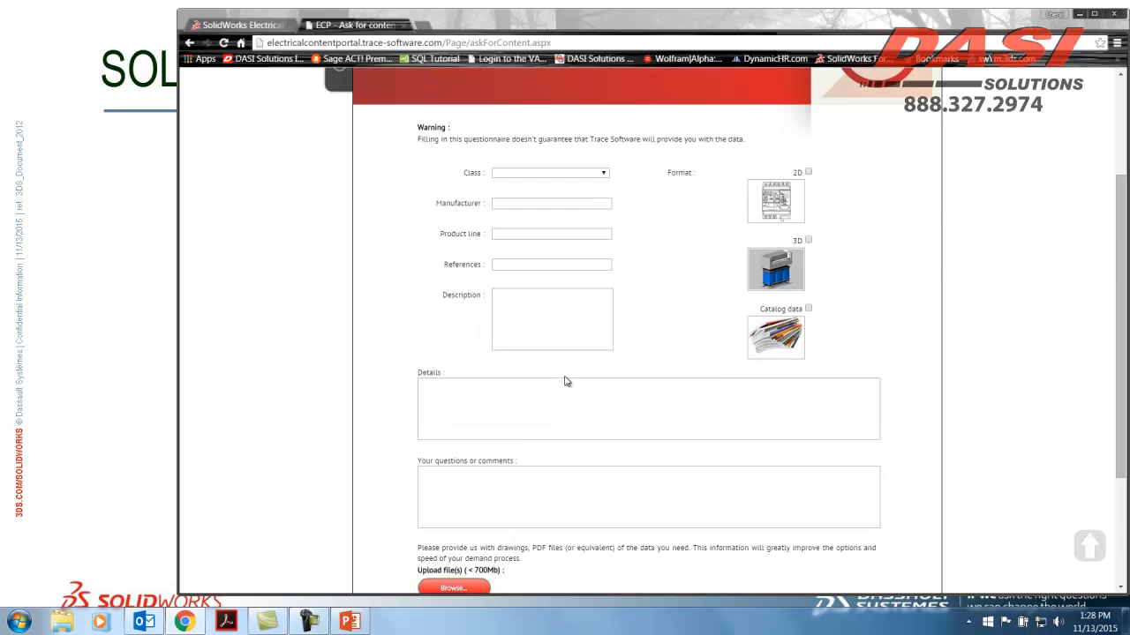
scroll(566, 381, "up", 3)
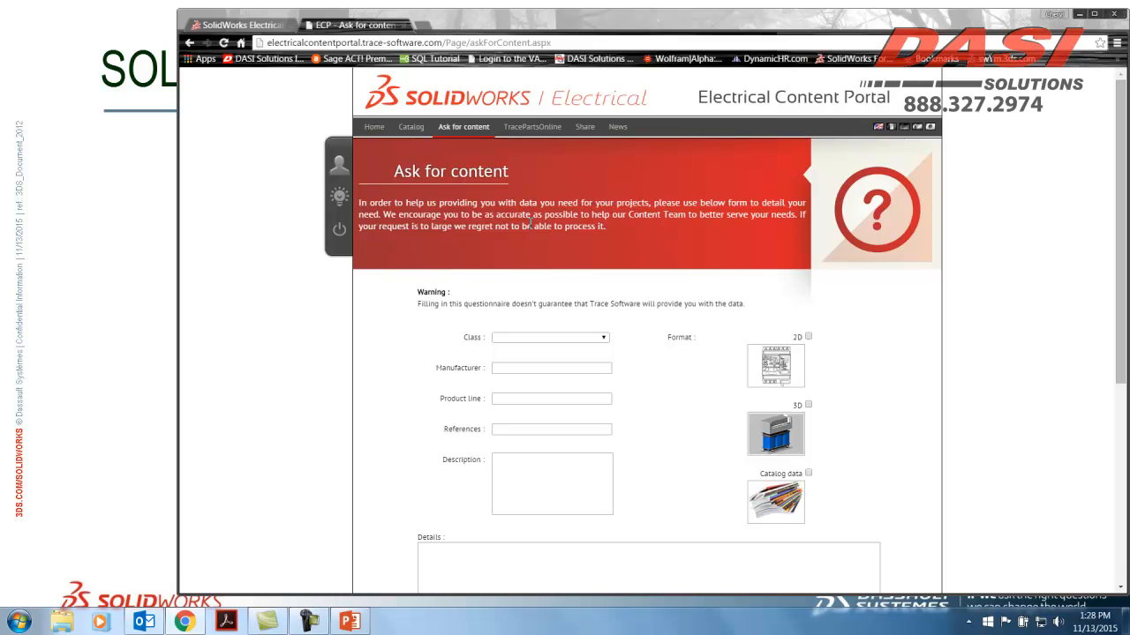
- Close the portal page and the browser, and launch SOLIDWORKS Electrical from the desktop
left_click(400, 24)
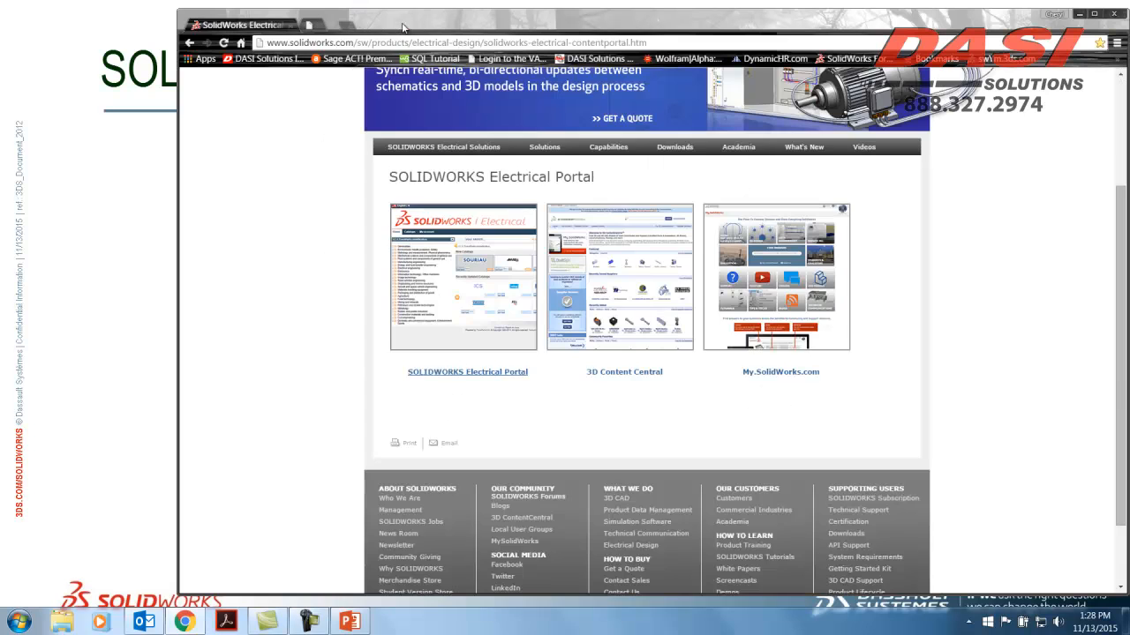
left_click(1111, 14)
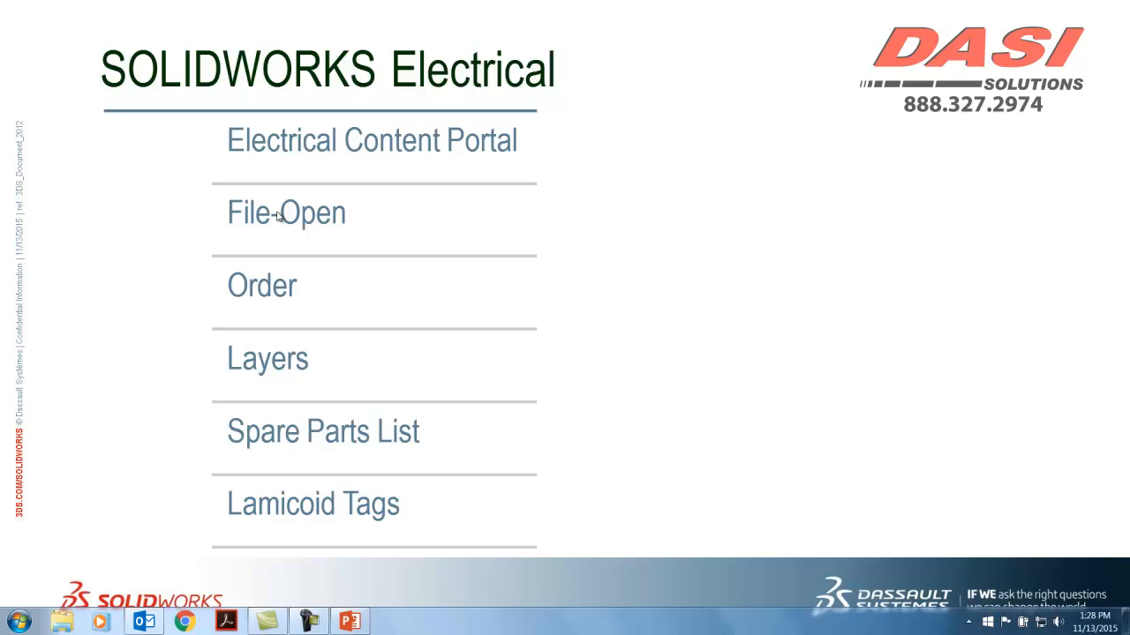
key("super+Tab")
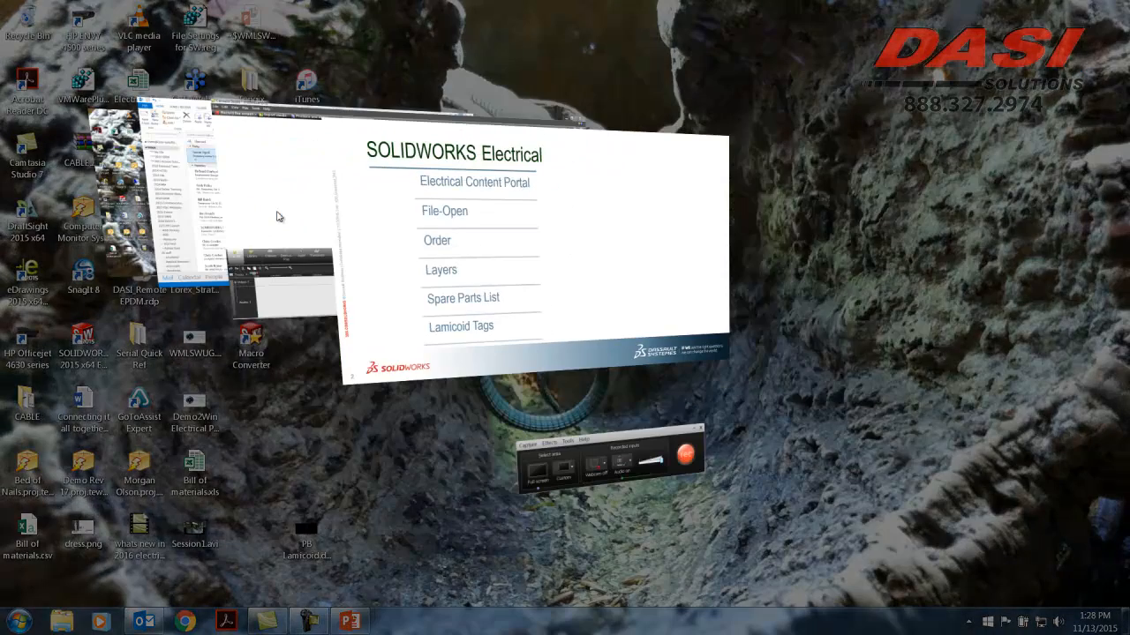
key("super+Tab")
key("super+Tab")
key("super+Tab")
key("super+Tab")
double_click(250, 216)
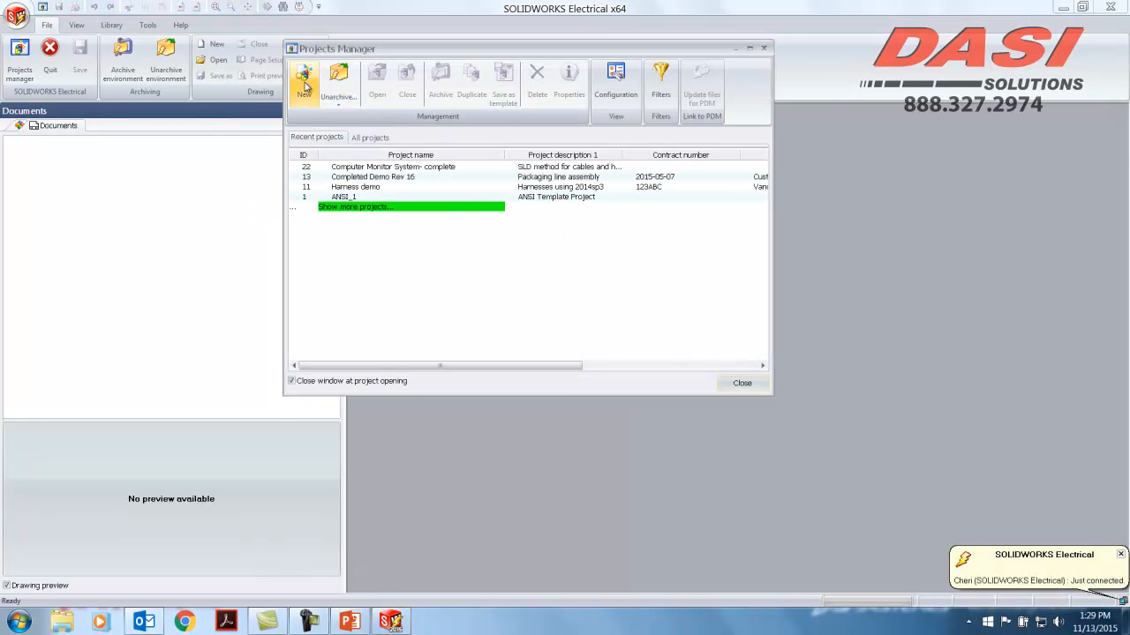
- Create a new project from the ANSI template, keeping the suggested project name and default details
left_click(309, 84)
left_click(535, 255)
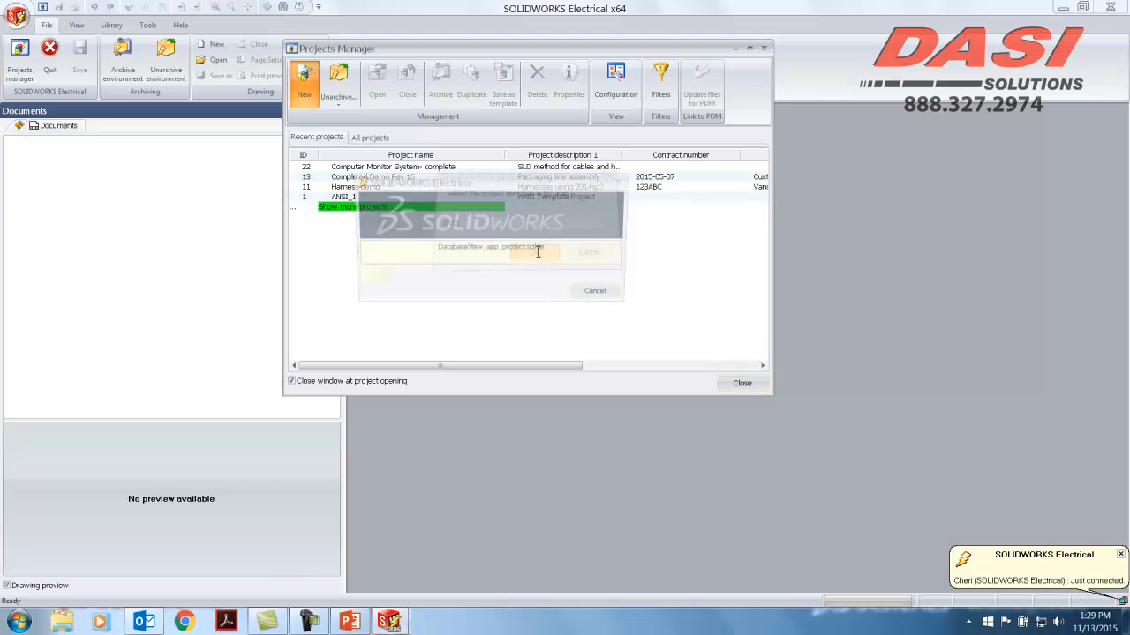
left_click(531, 330)
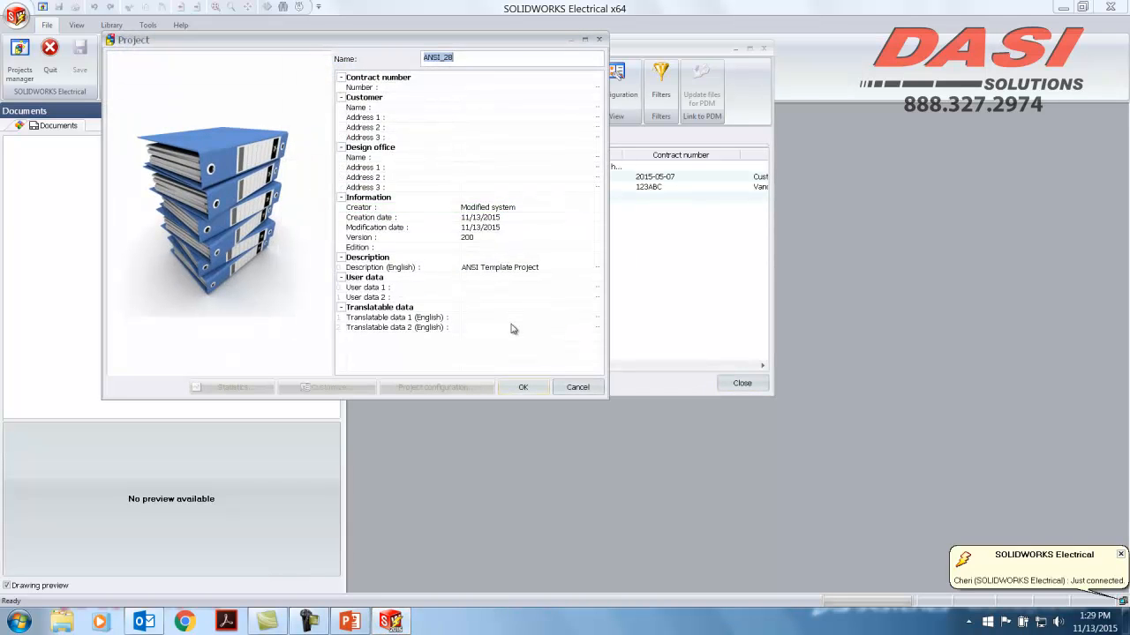
left_click(521, 387)
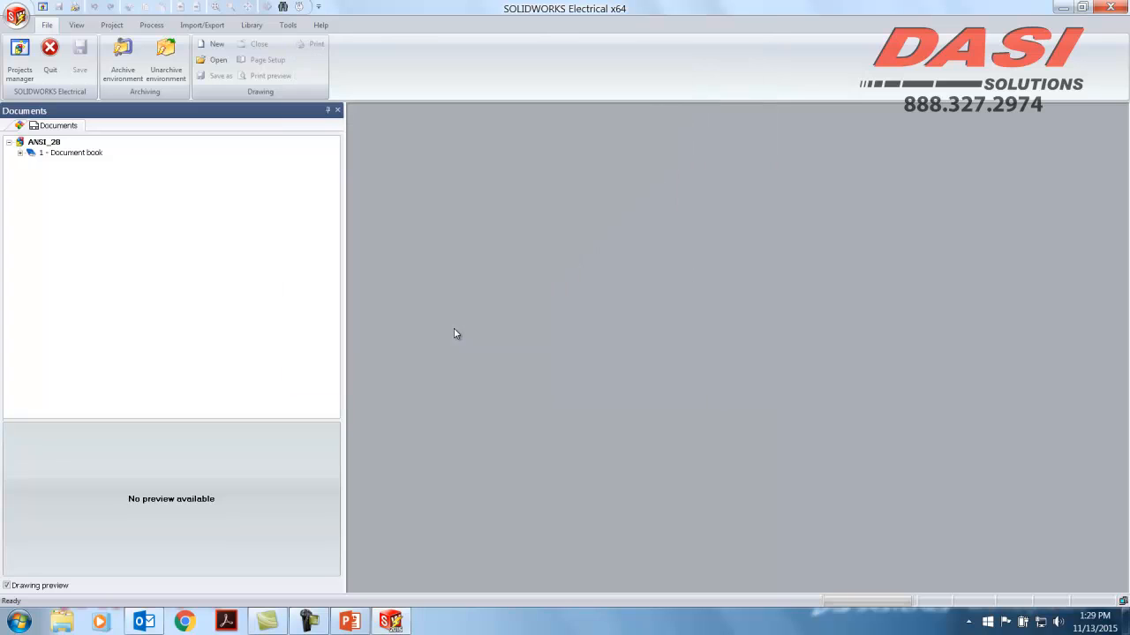
- Expand the project's document book and open the 04 - Power drawing
left_click(20, 154)
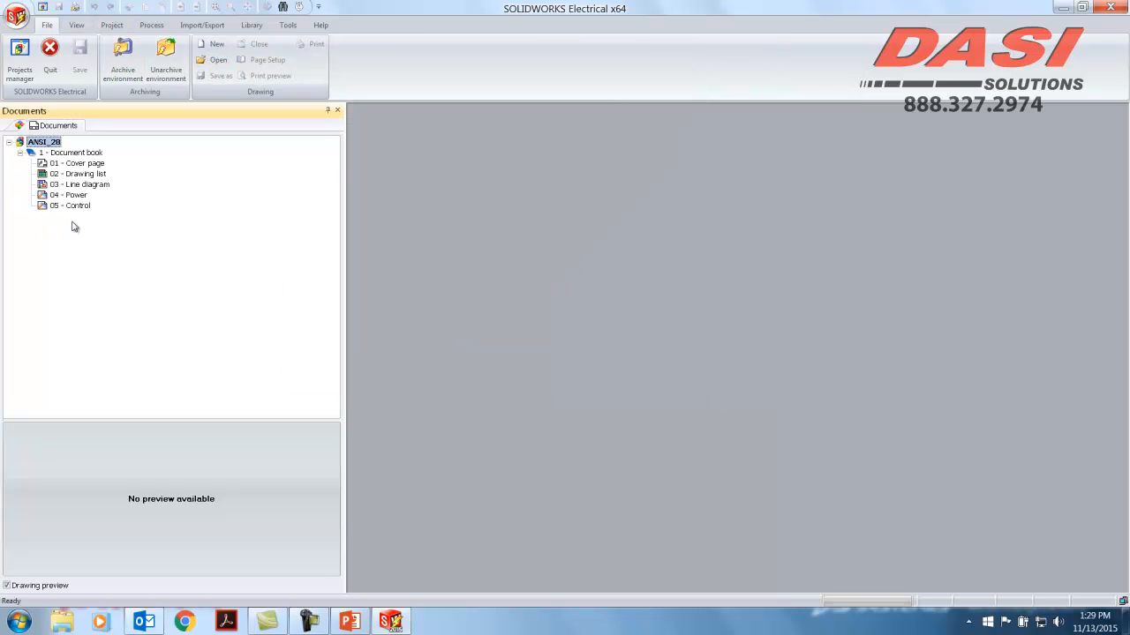
left_click(78, 195)
double_click(77, 195)
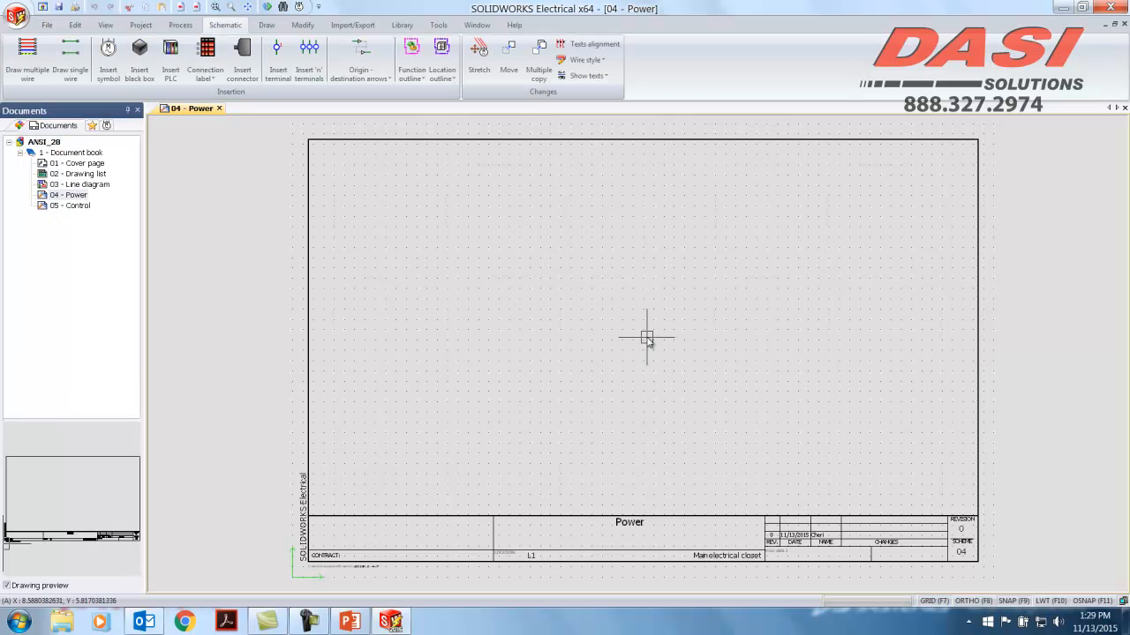
scroll(647, 338, "up", 1)
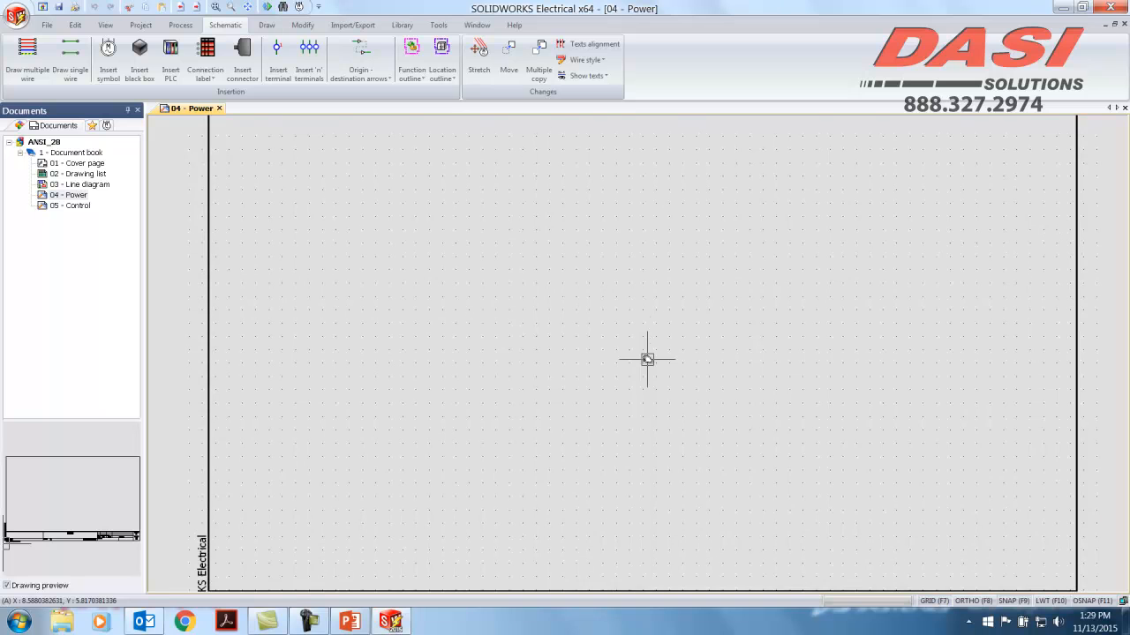
scroll(647, 360, "down", 1)
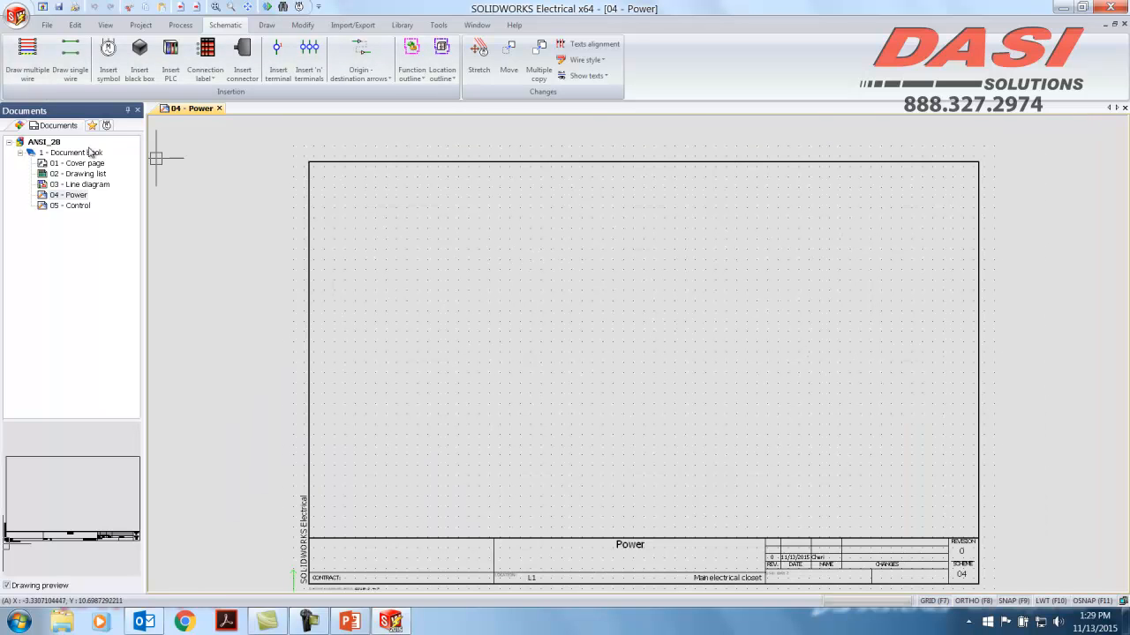
- Find "button" in the symbol library and place the mushroom-head emergency button symbol in the upper-left area of the Power drawing
left_click(107, 75)
left_click(44, 203)
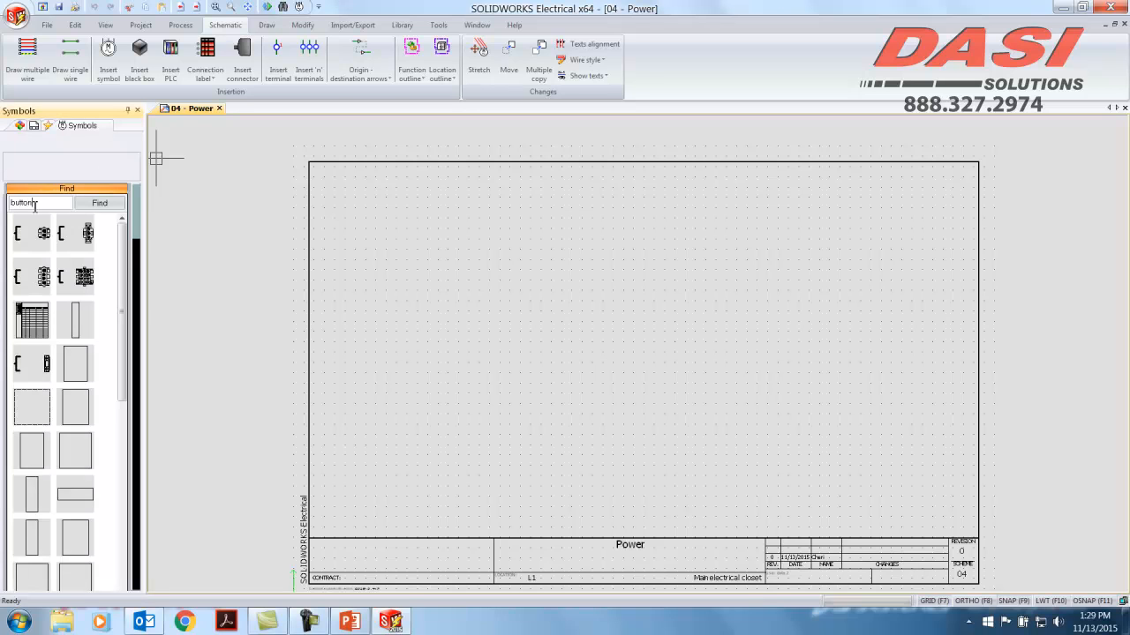
key("Return")
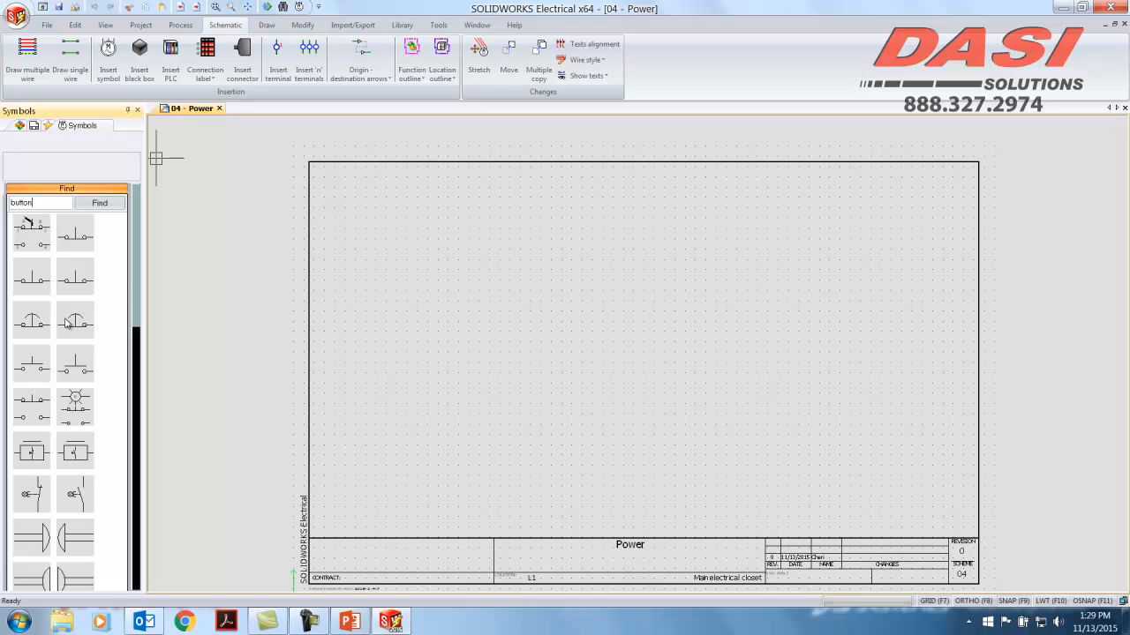
left_click(41, 331)
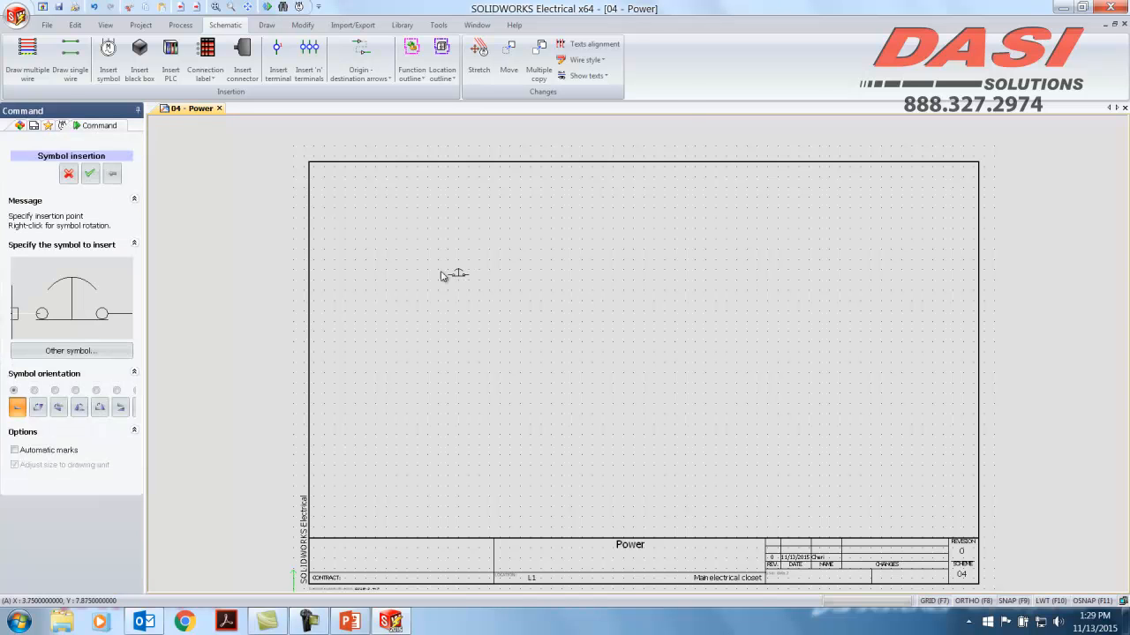
left_click(444, 273)
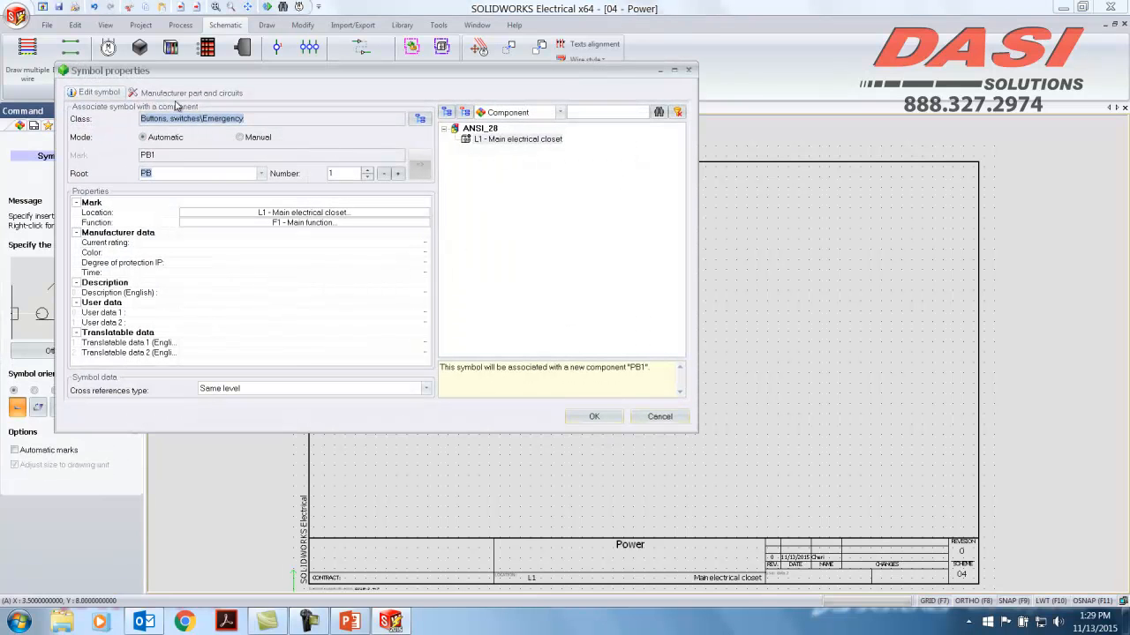
- Open the manufacturer part search for the emergency button symbol and set the manufacturer filter to all
left_click(189, 95)
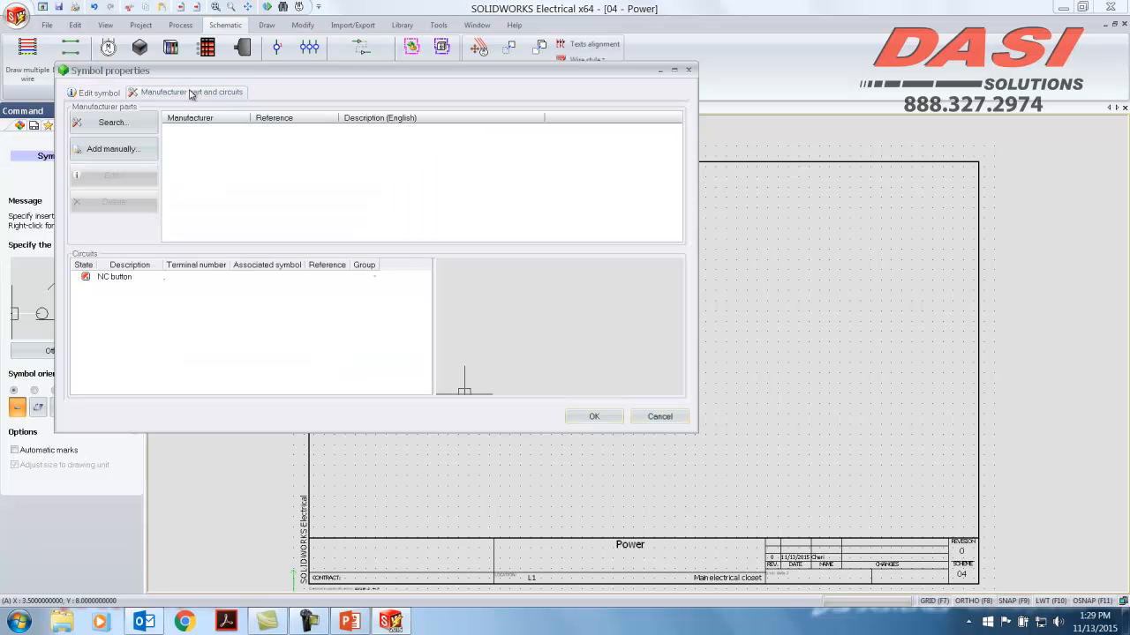
left_click(113, 123)
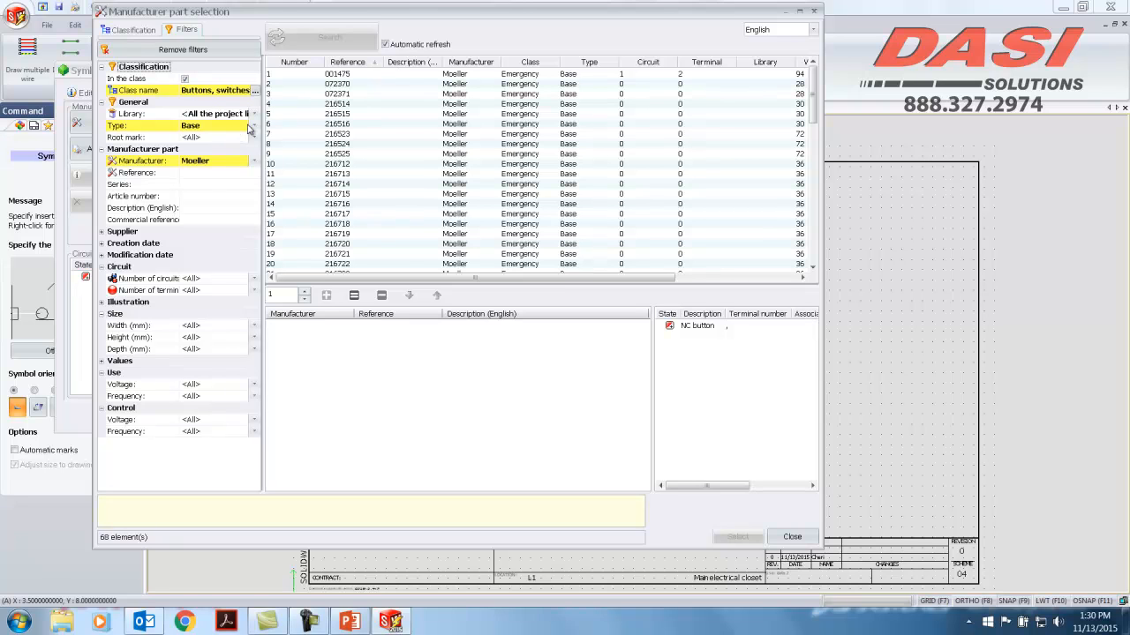
left_click(254, 161)
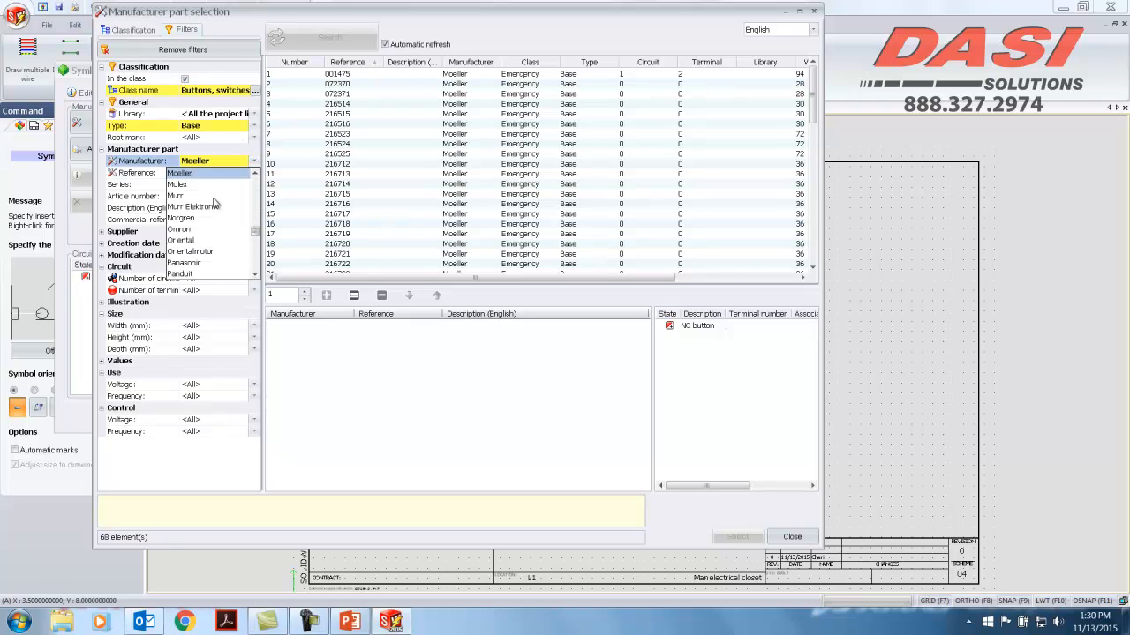
left_click_drag(254, 232, 254, 171)
left_click(177, 174)
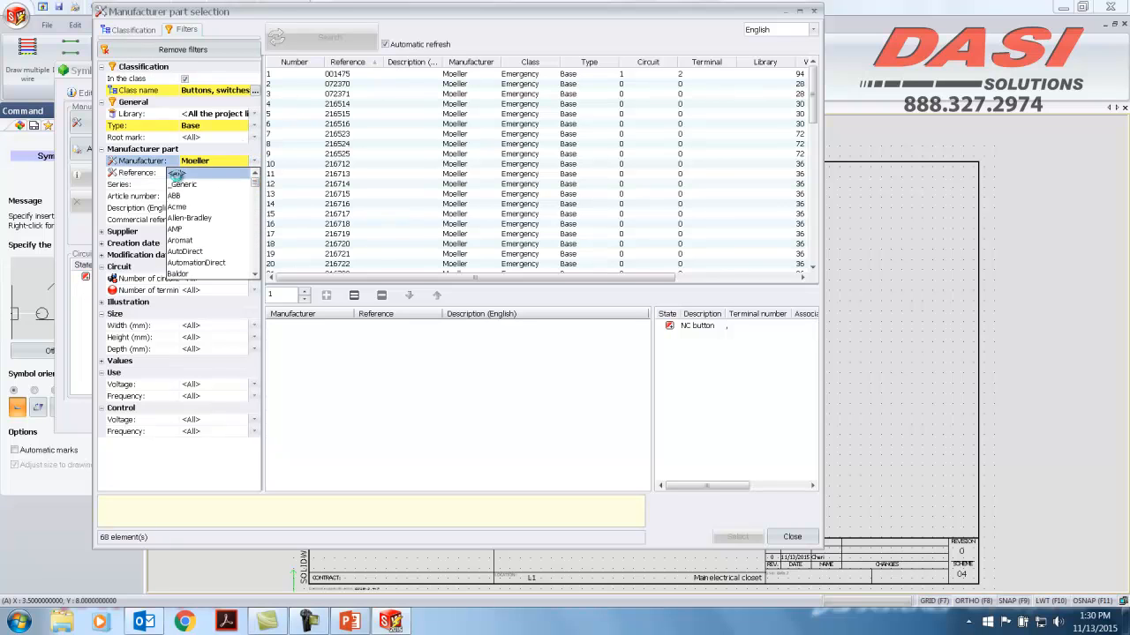
- Add the Moeller emergency part 001475 and assign it to the button component
left_click(310, 75)
left_click(326, 297)
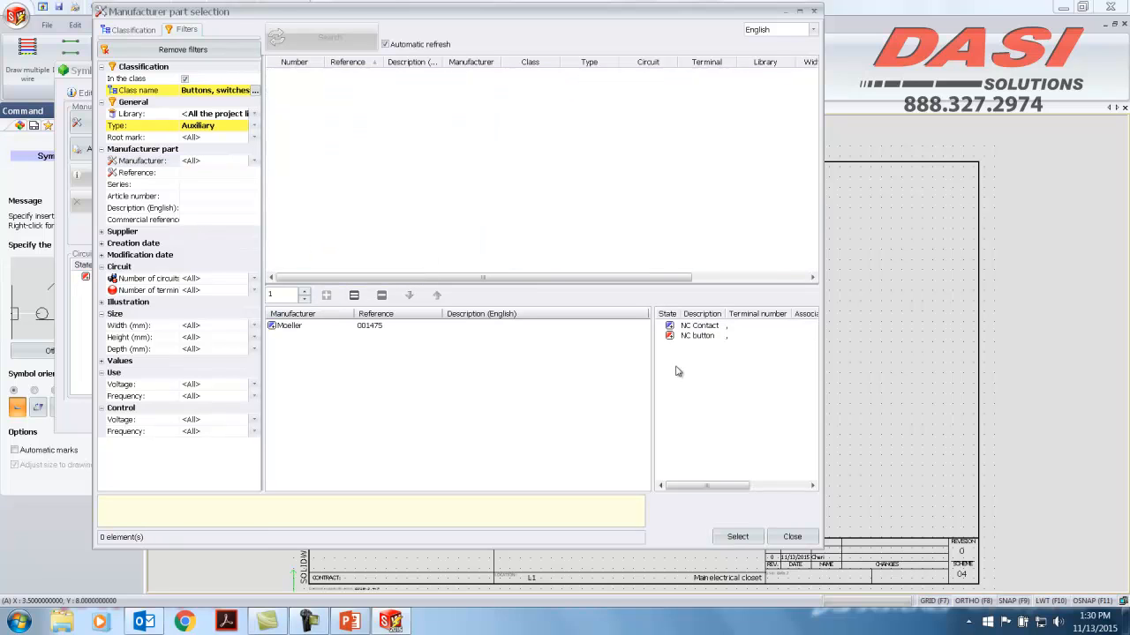
left_click(737, 537)
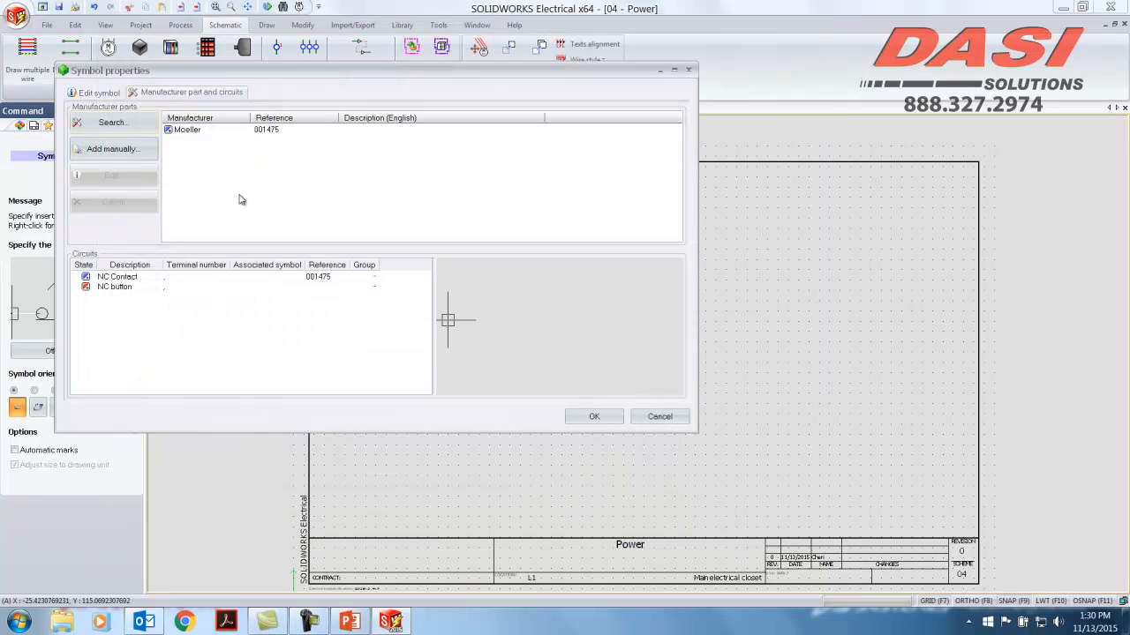
- Associate the symbol's NC button circuit with the NC Contact circuit of part 001475 and accept the symbol properties
left_click_drag(114, 287, 120, 278)
left_click(326, 255)
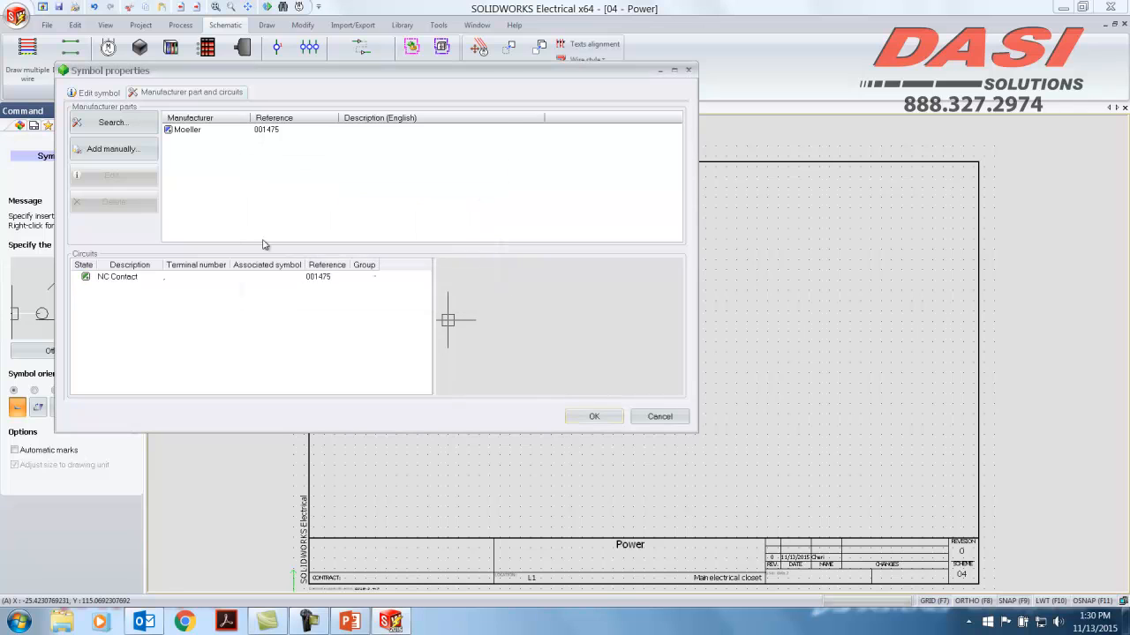
left_click(114, 96)
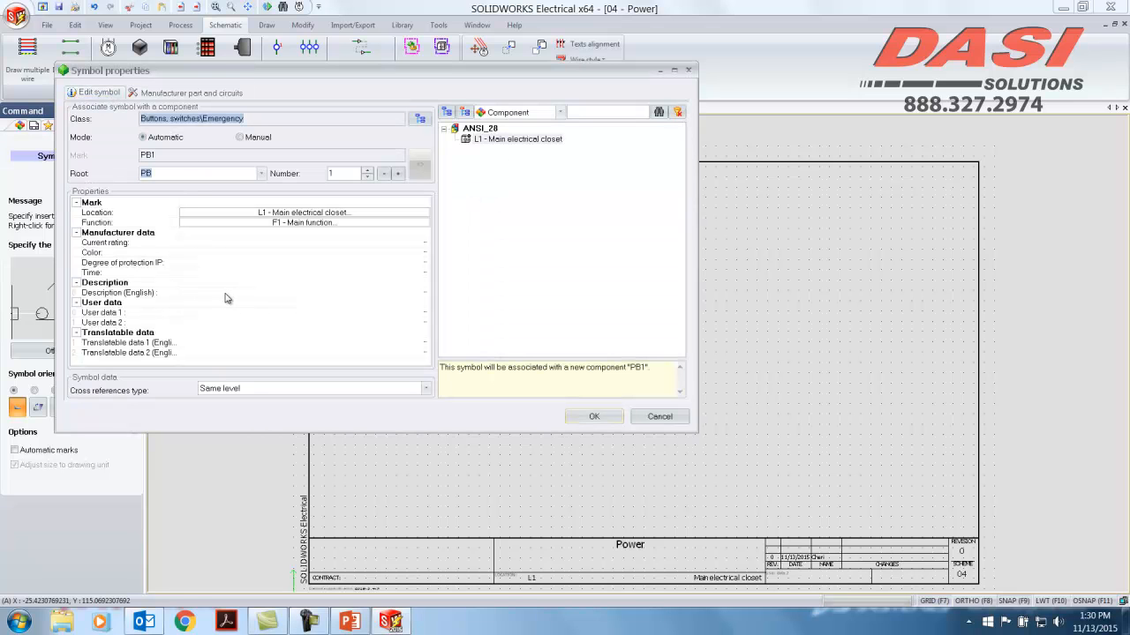
left_click(586, 421)
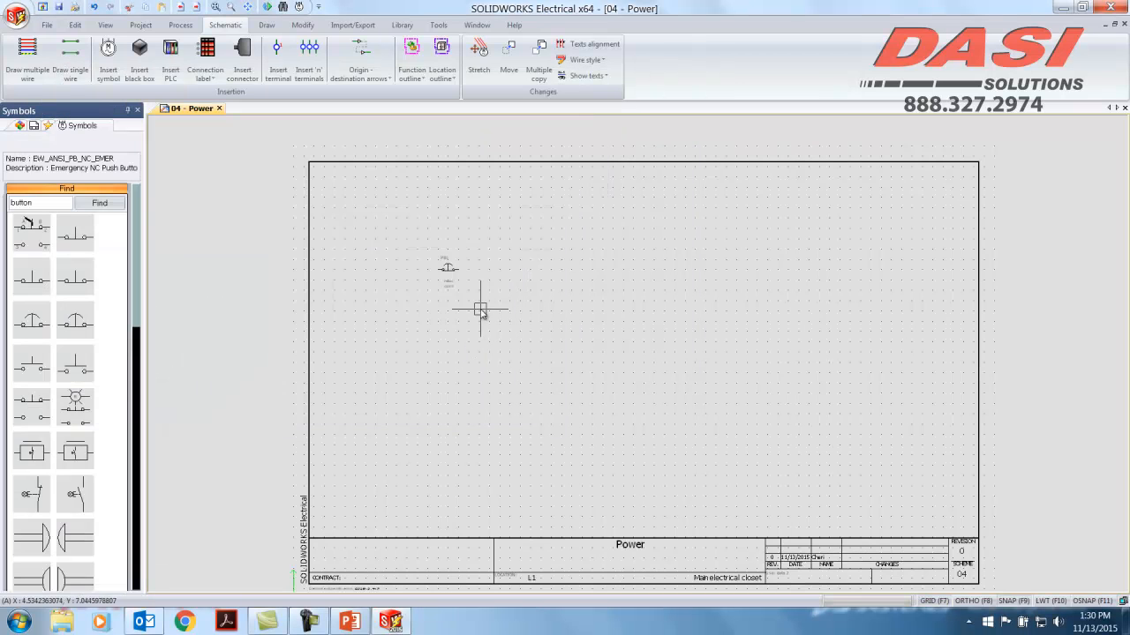
- Set the English description of the placed emergency button symbol to E-stop in its symbol properties
scroll(468, 296, "up", 3)
scroll(467, 310, "up", 1)
middle_click_drag(467, 310, 414, 348)
left_click(385, 290)
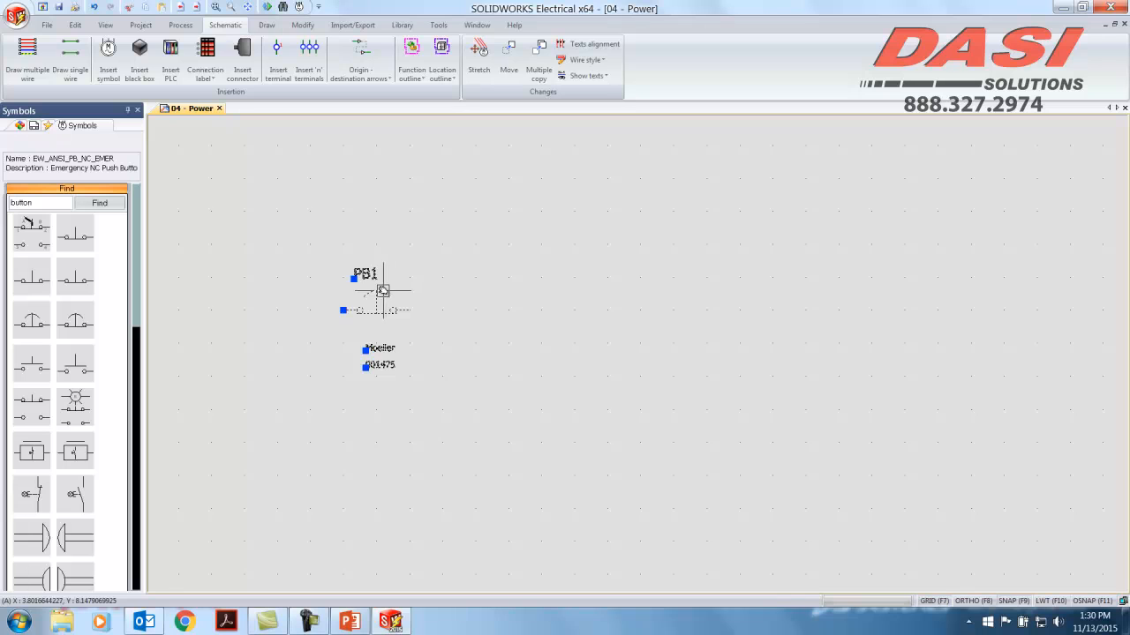
right_click(379, 290)
mouse_move(438, 353)
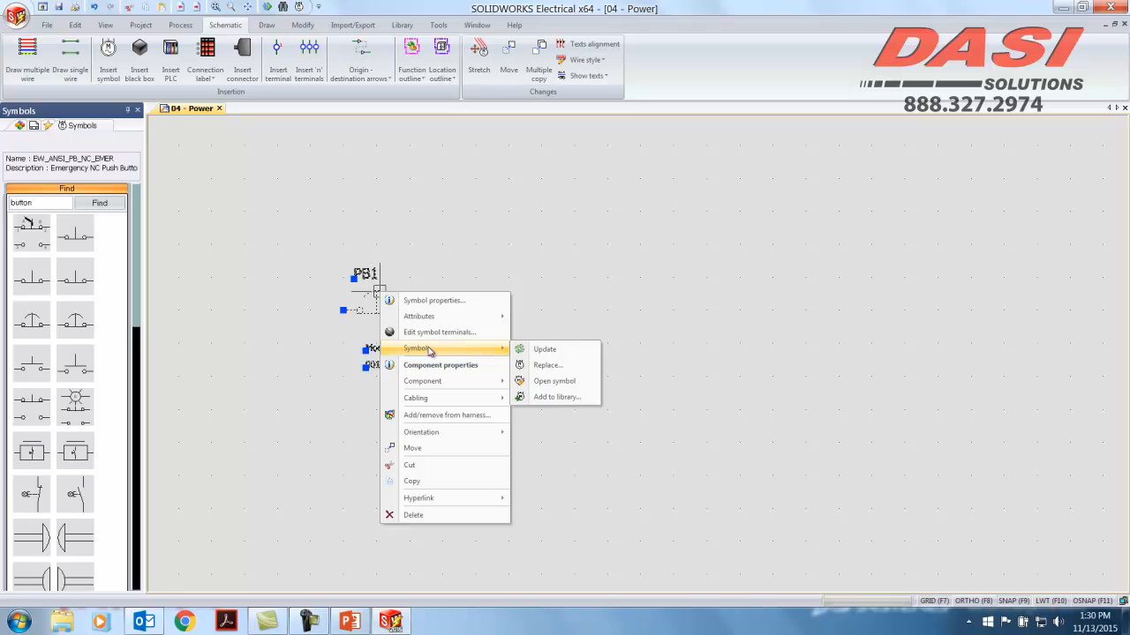
left_click(434, 300)
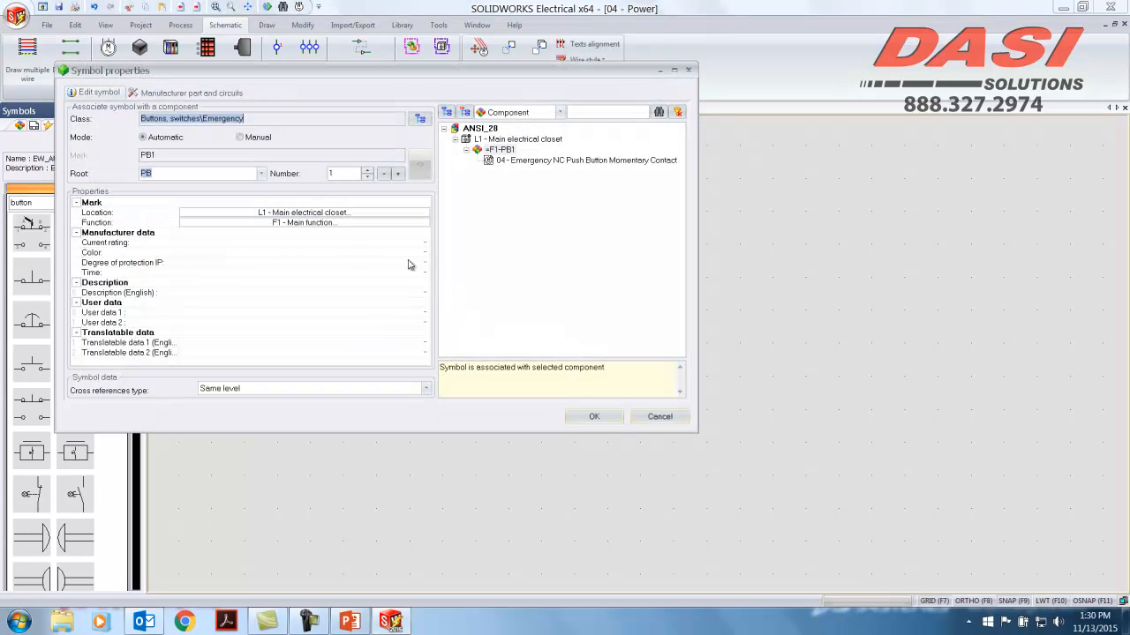
left_click(222, 294)
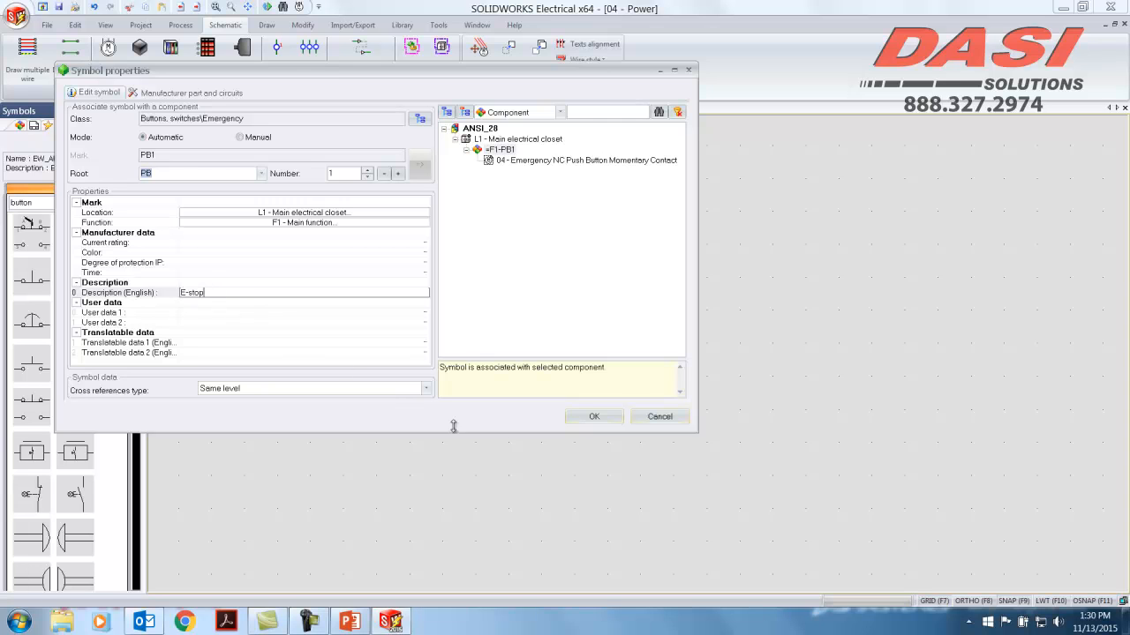
left_click(609, 420)
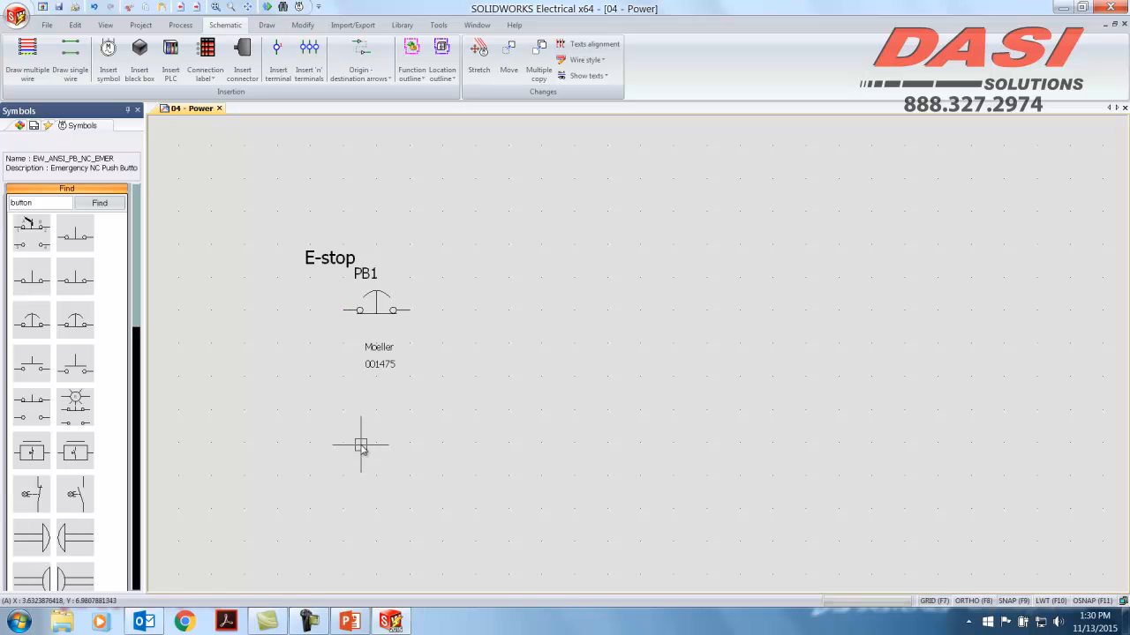
- Move the E-stop description text toward a centred position above the button's PB1 mark
left_click(341, 267)
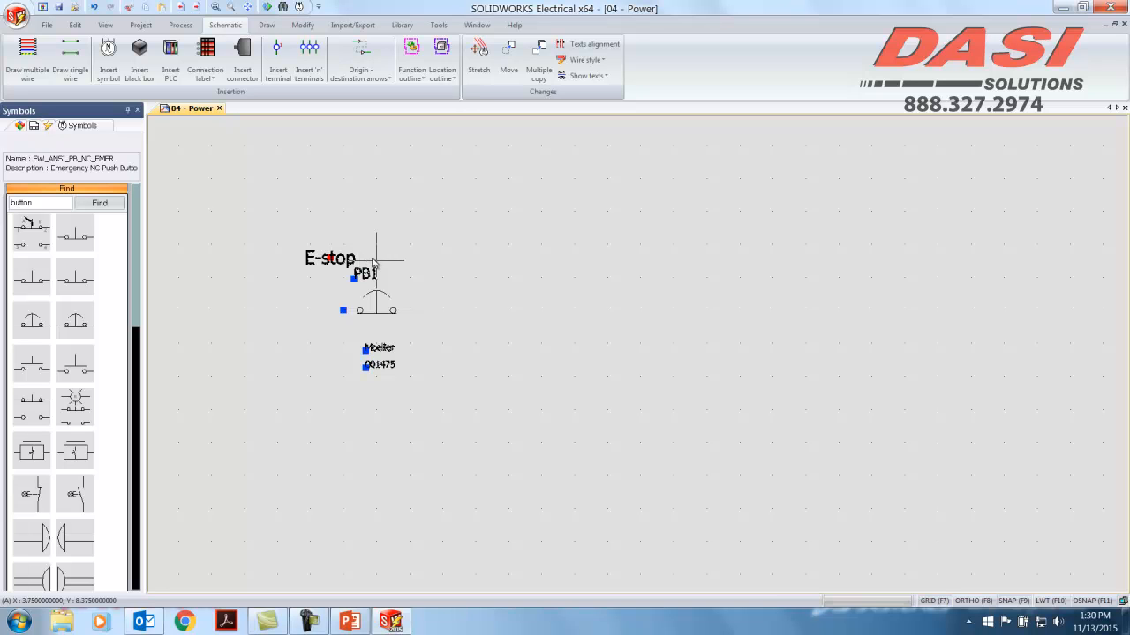
key("Escape")
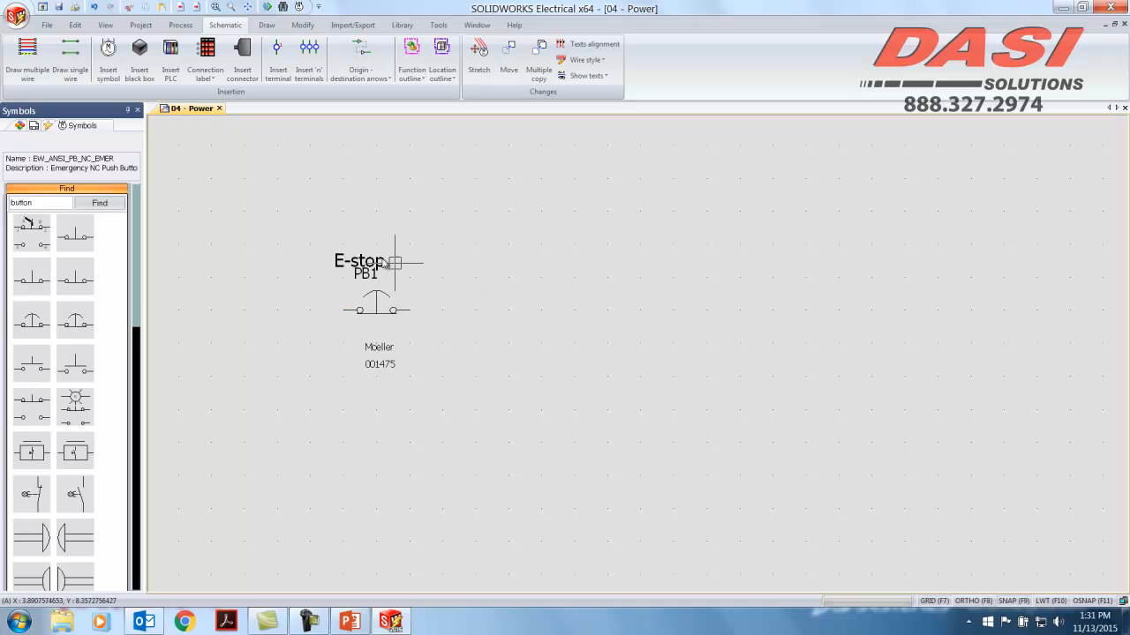
scroll(372, 262, "up", 2)
scroll(367, 260, "up", 1)
left_click_drag(358, 267, 389, 267)
key("Escape")
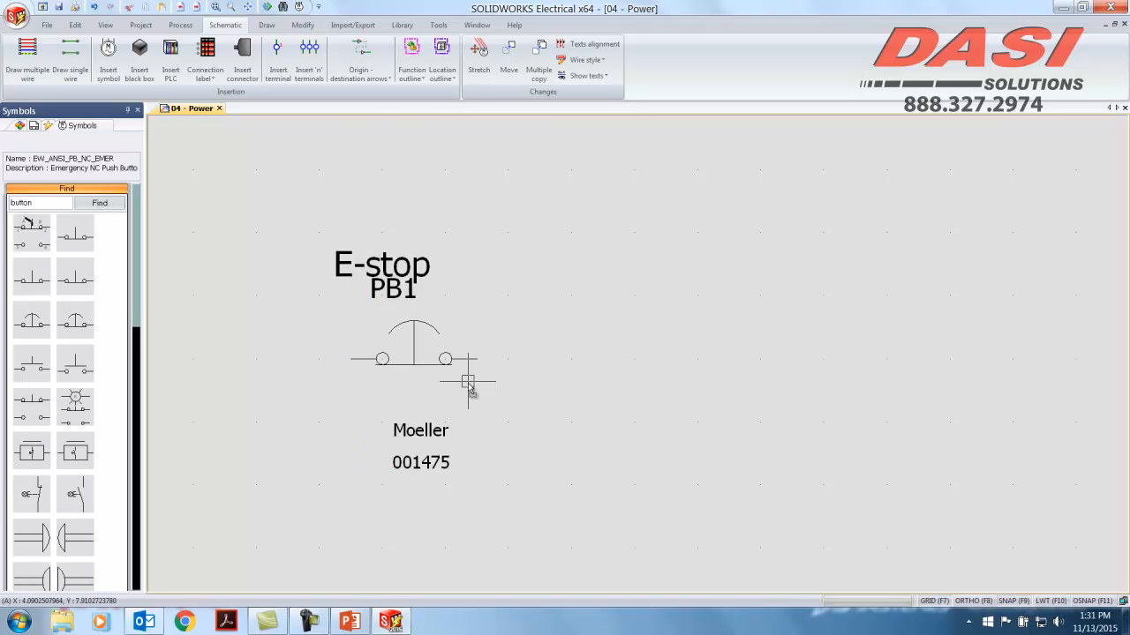
- Draw a single horizontal + 12V - 12V DC wire through the emergency button, extending beyond both of its terminals
left_click(71, 54)
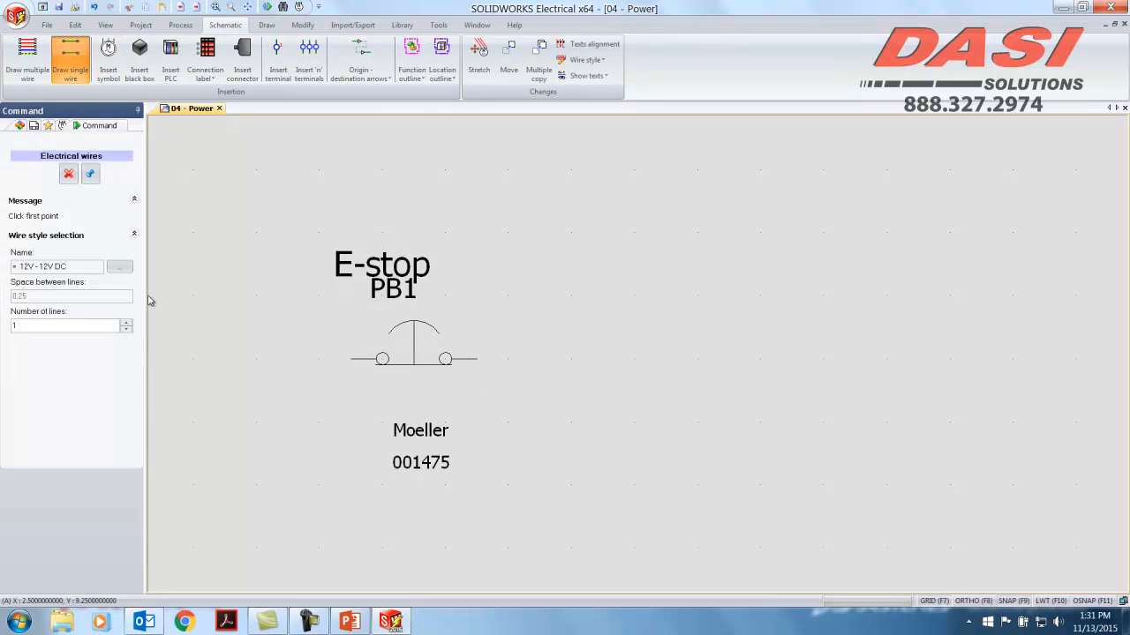
left_click(224, 358)
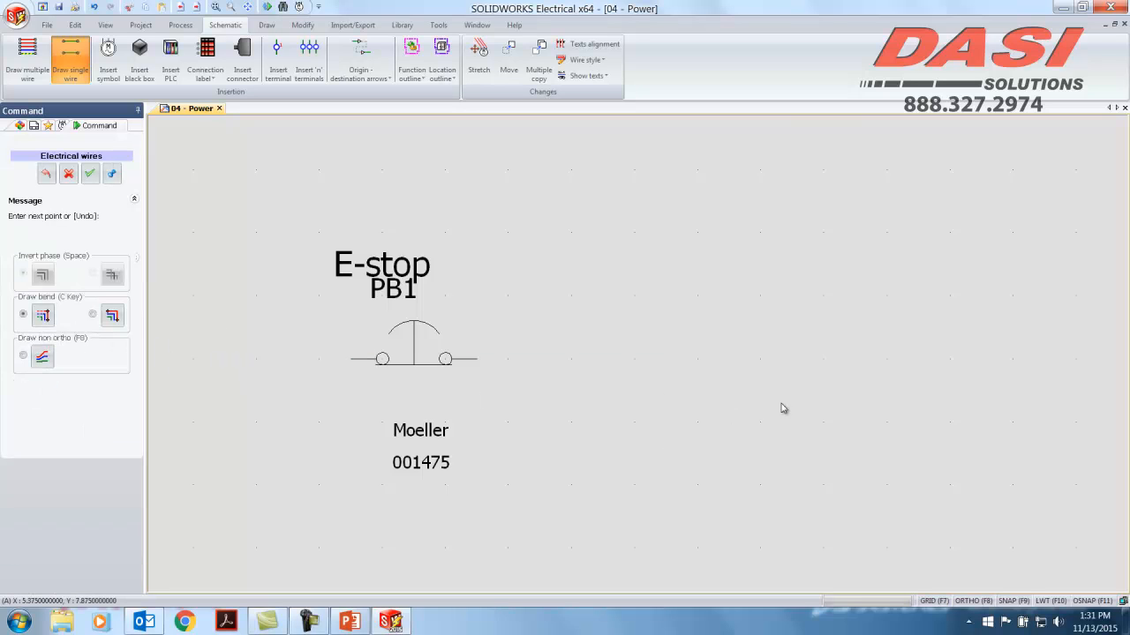
left_click(952, 391)
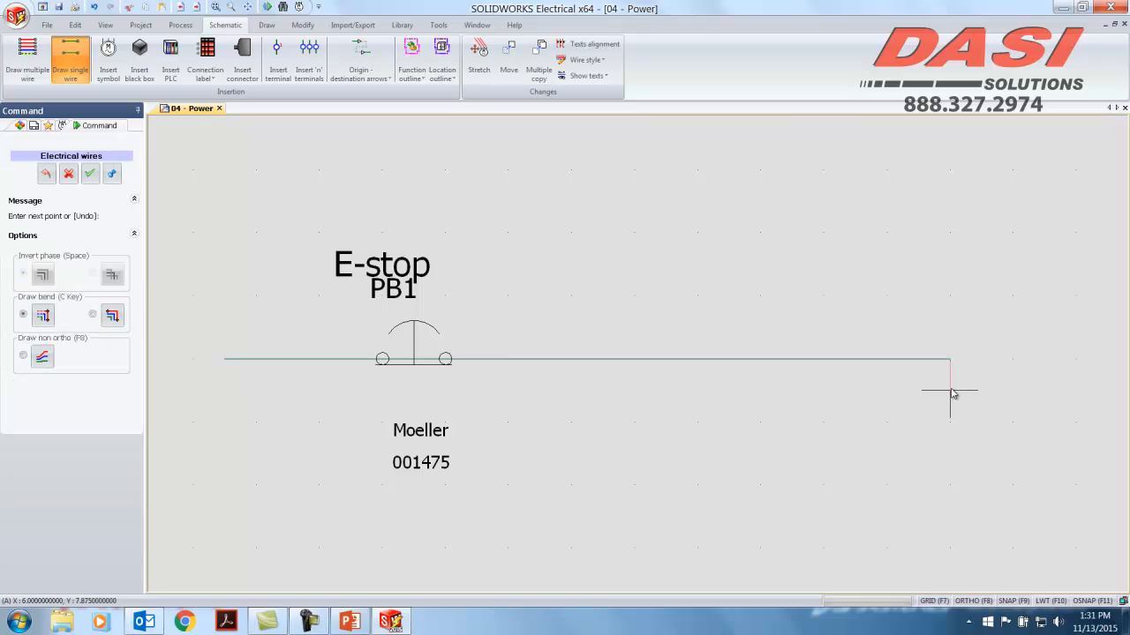
key("Escape")
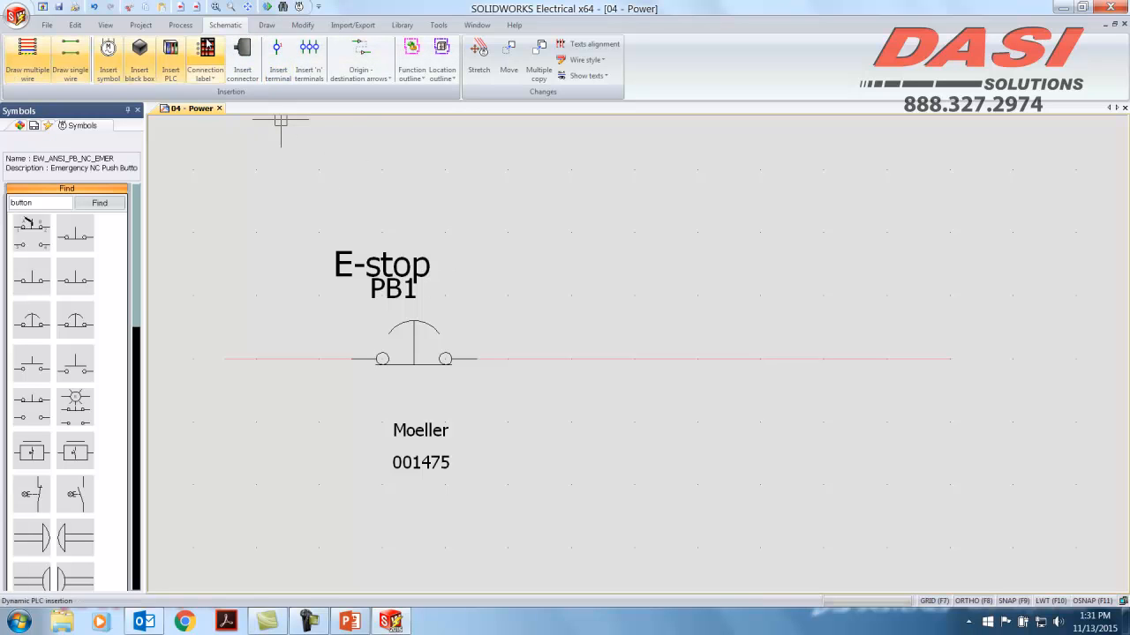
- Create a new cabinet layout footprint in the 2D footprints manager and name it PB Lamicoid tag
left_click(402, 25)
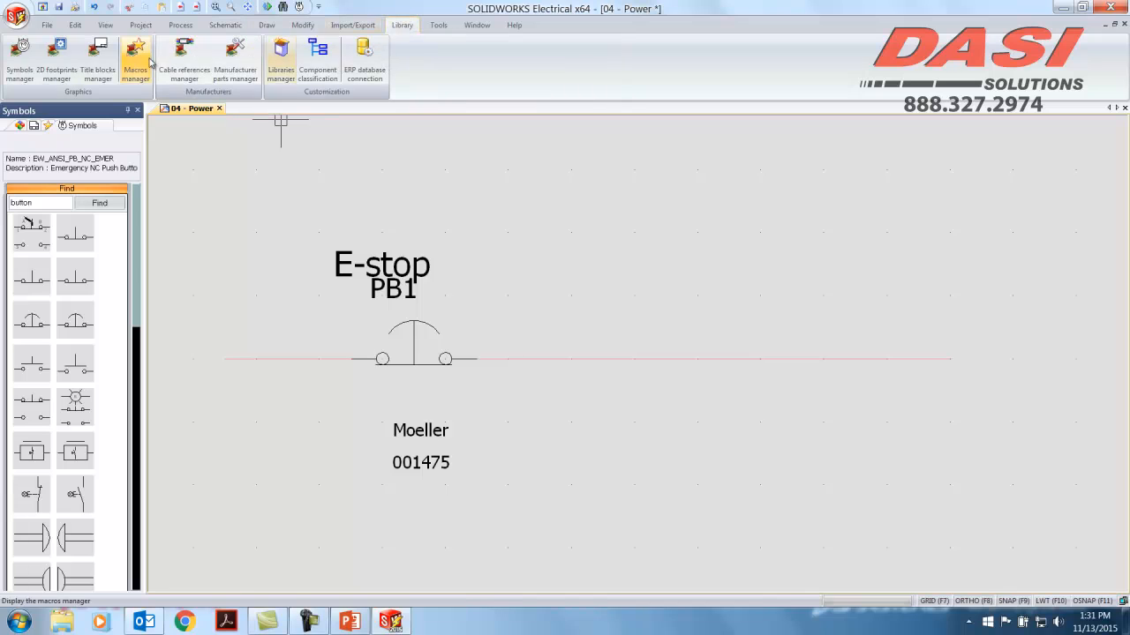
left_click(53, 61)
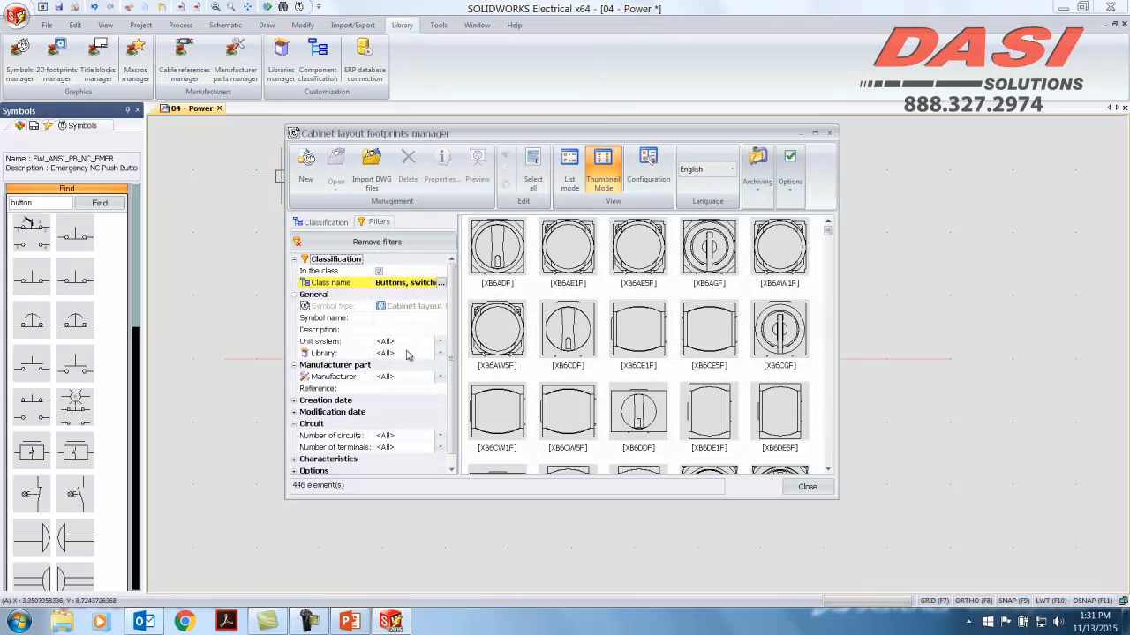
left_click(306, 168)
left_click(465, 152)
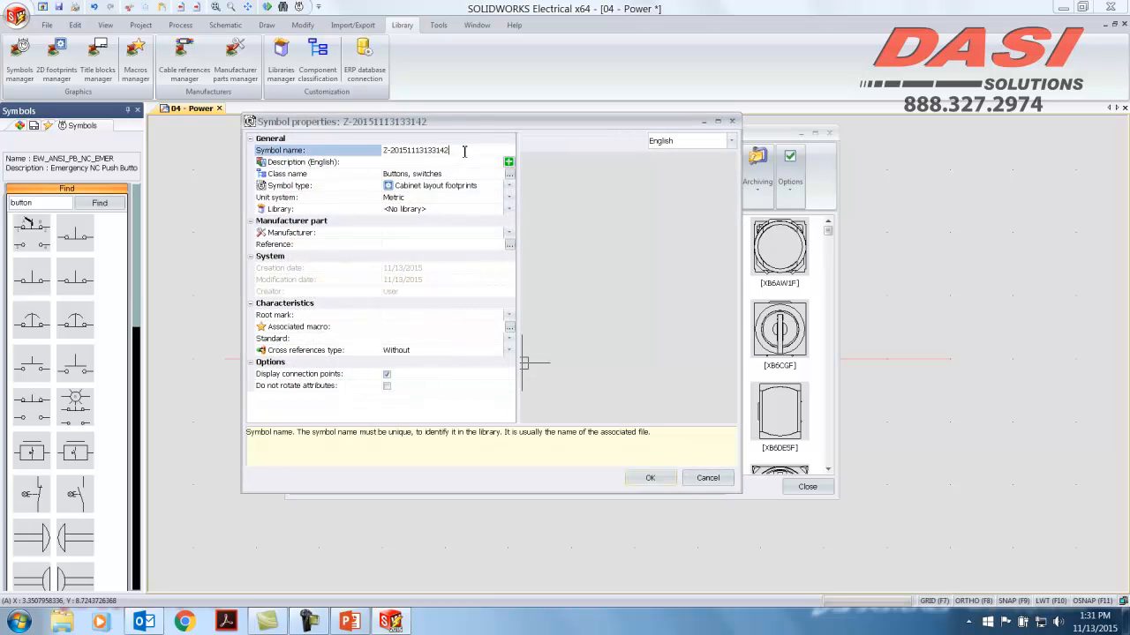
left_click_drag(464, 152, 326, 158)
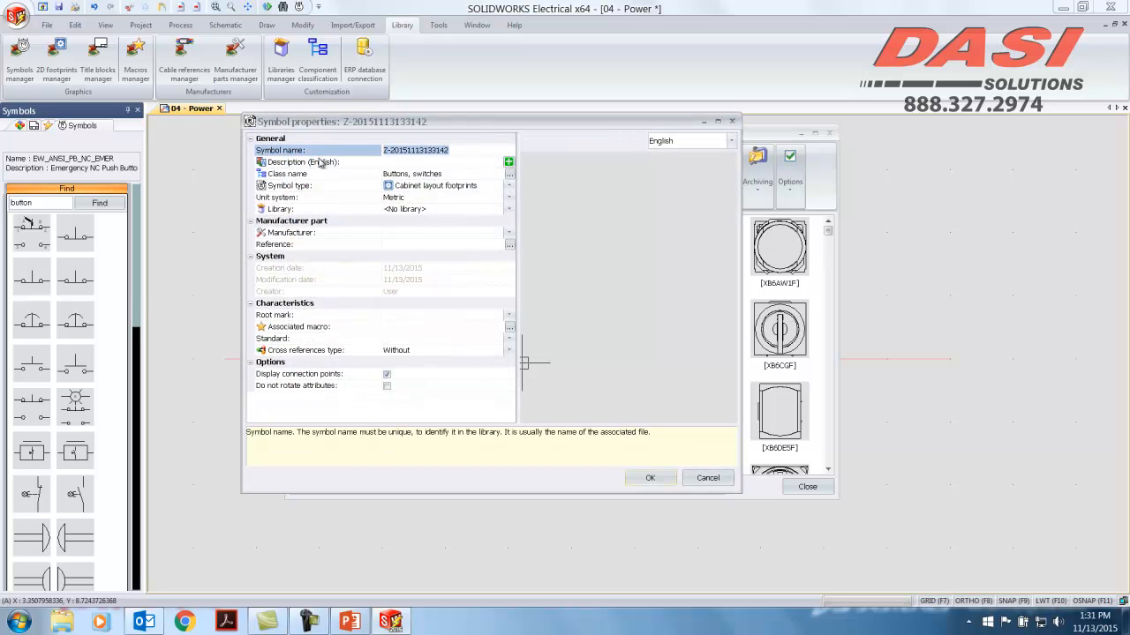
type("PB Lamicoid ta")
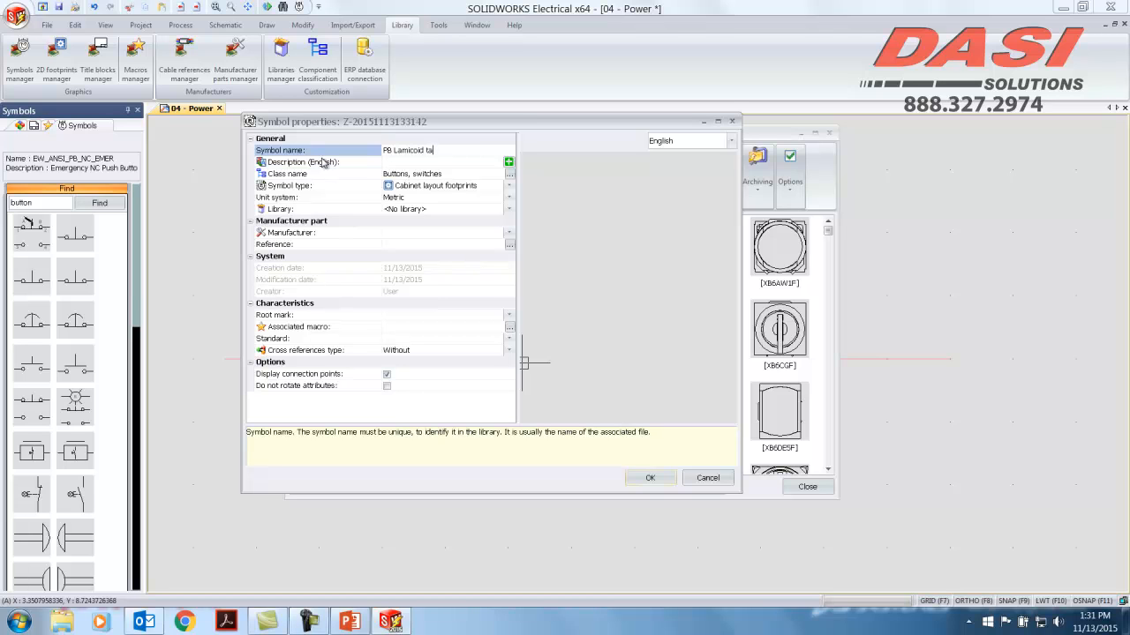
- Copy the symbol name PB Lamicoid tag into the English description and accept the new footprint's properties
left_click(376, 156)
right_click(383, 150)
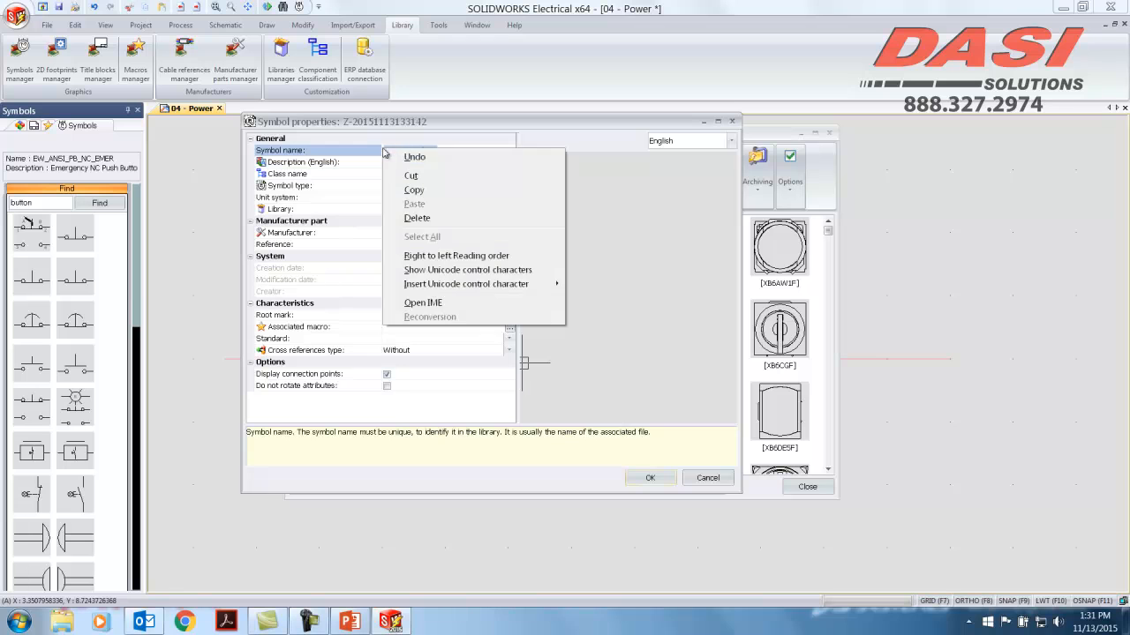
left_click(432, 190)
left_click(395, 165)
right_click(395, 165)
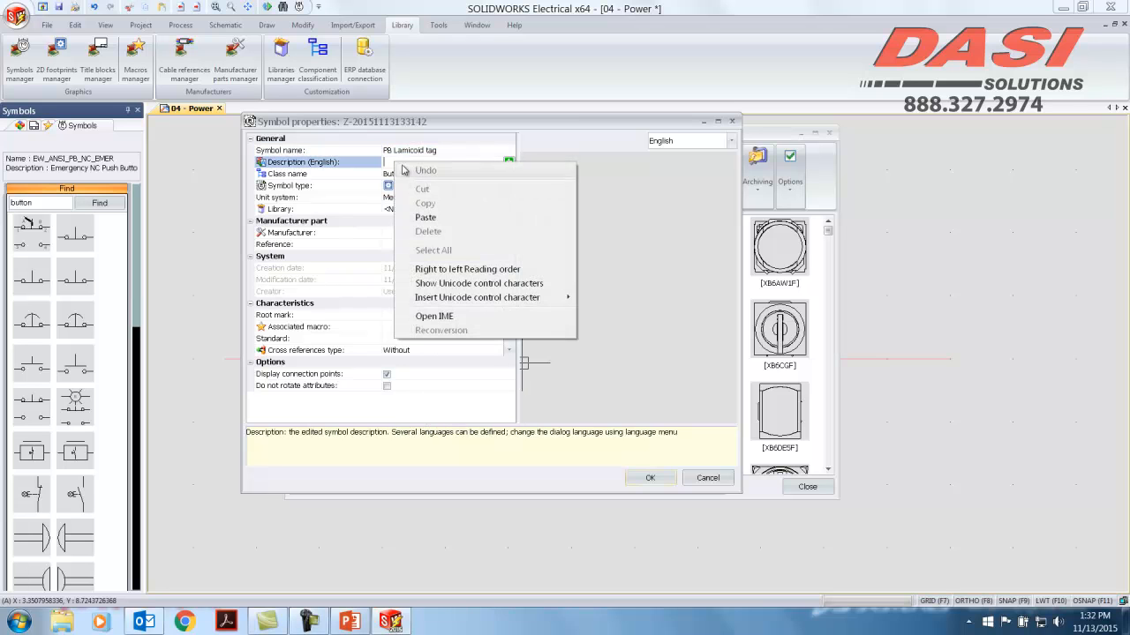
left_click(426, 217)
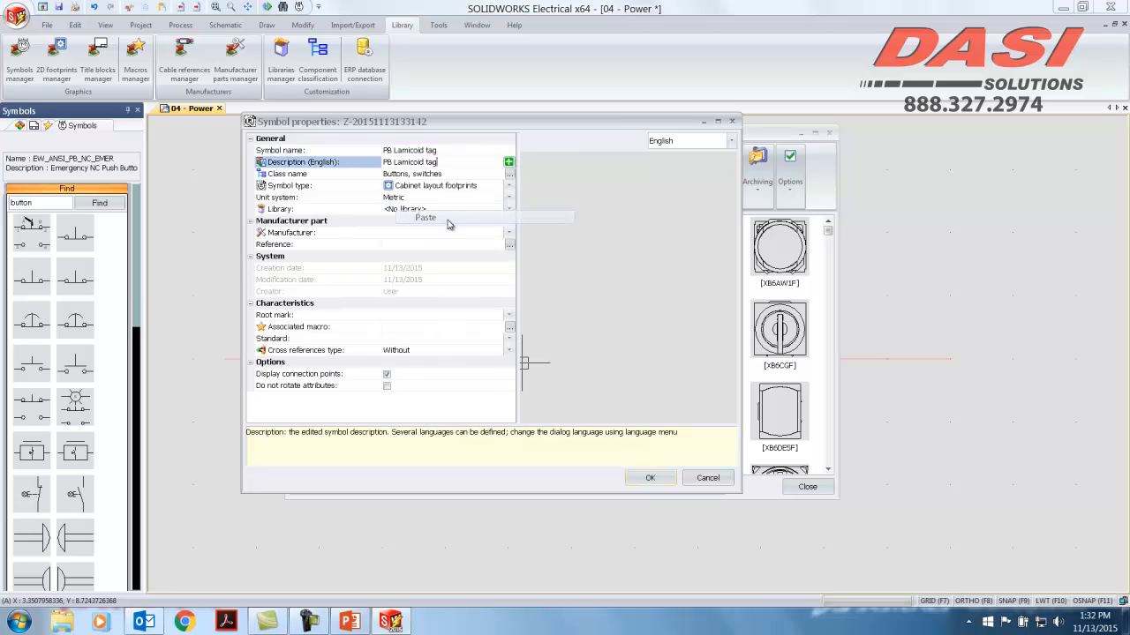
left_click(651, 478)
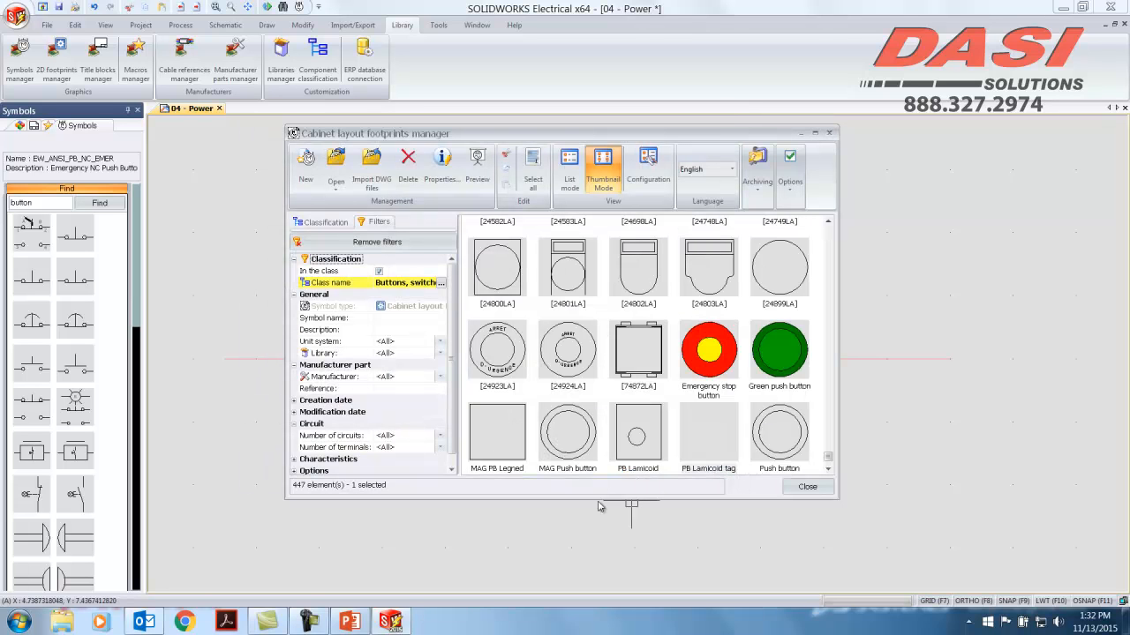
- Open the PB Lamicoid tag footprint for editing and close the footprints manager
left_click(706, 436)
left_click(806, 486)
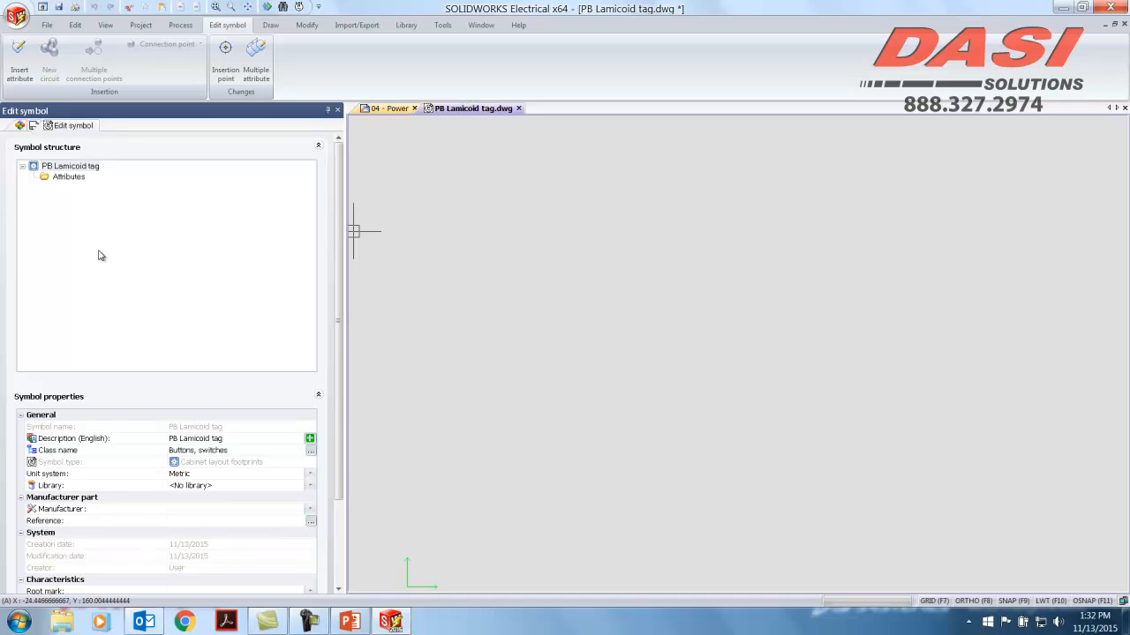
scroll(470, 477, "down", 1)
scroll(469, 475, "down", 1)
scroll(459, 499, "down", 3)
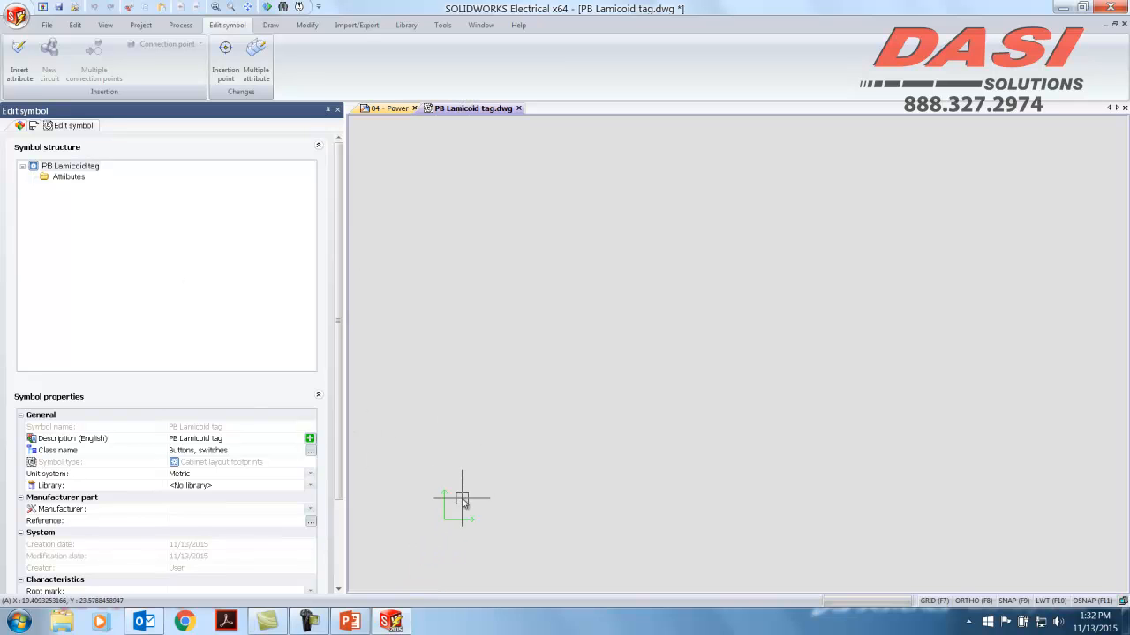
middle_click_drag(478, 502, 622, 340)
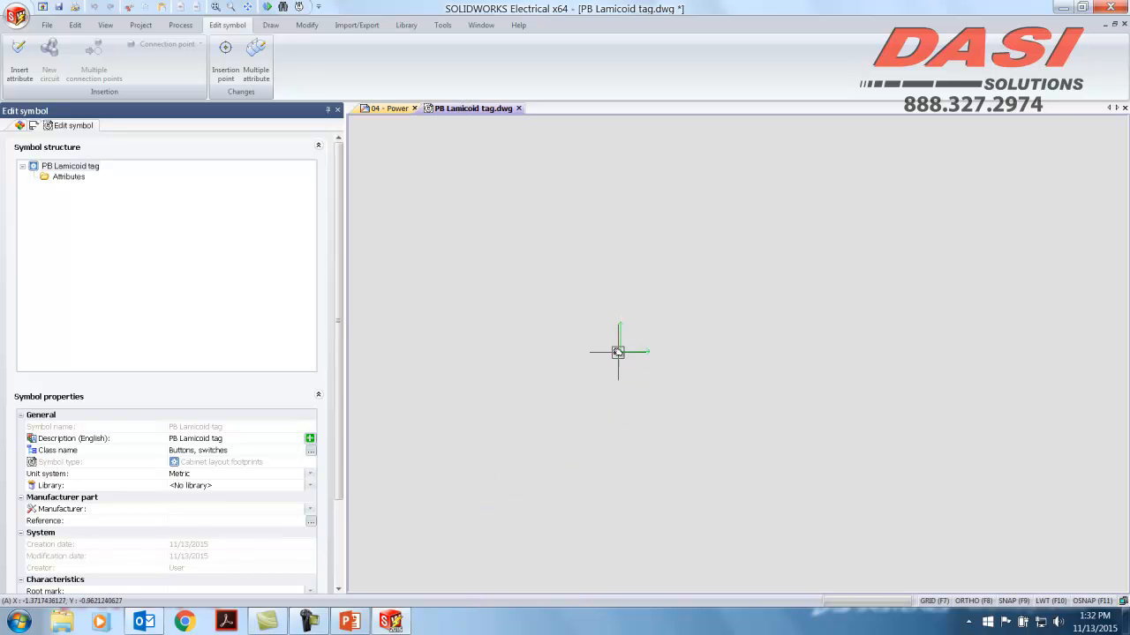
scroll(597, 384, "up", 1)
scroll(598, 384, "down", 3)
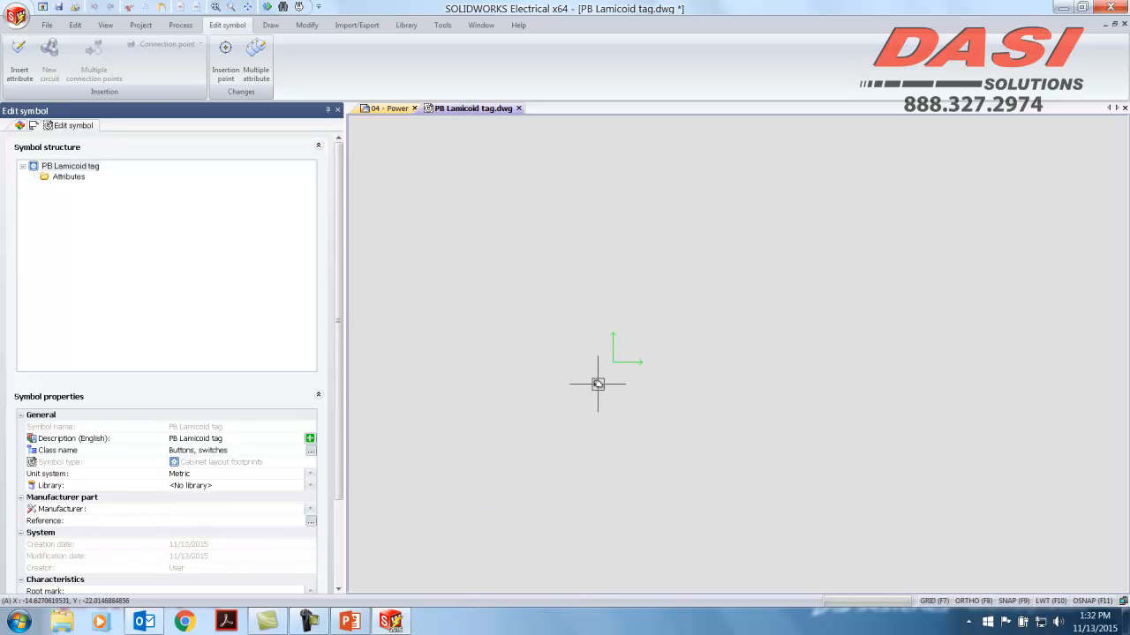
left_click(226, 76)
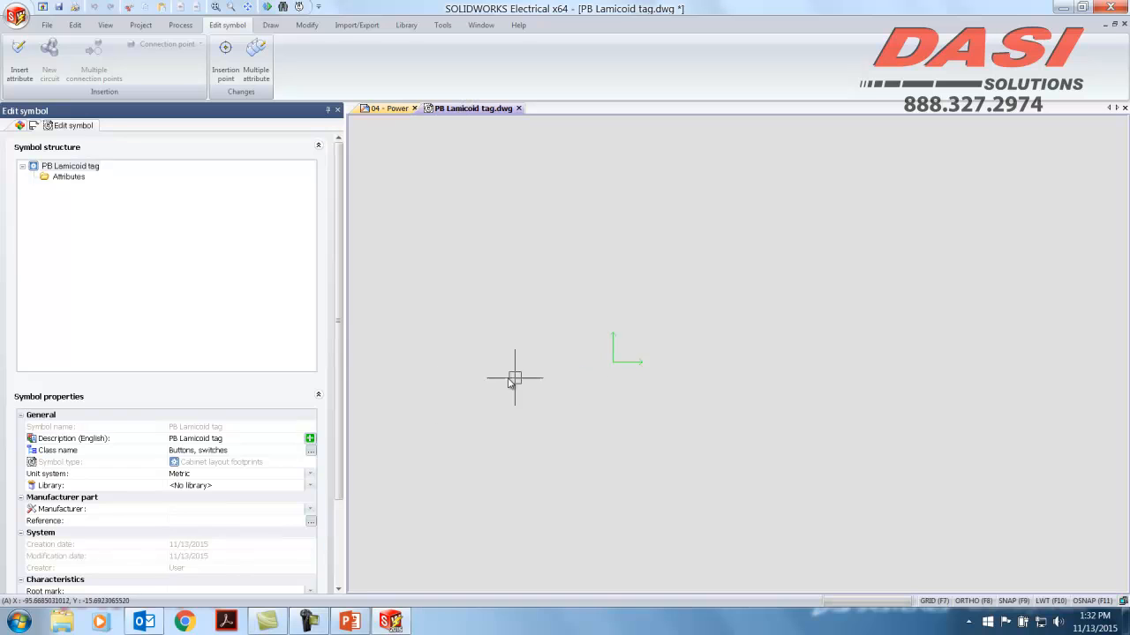
- Open the existing drawing PB Lamicoid.dwg from the Desktop
left_click(49, 25)
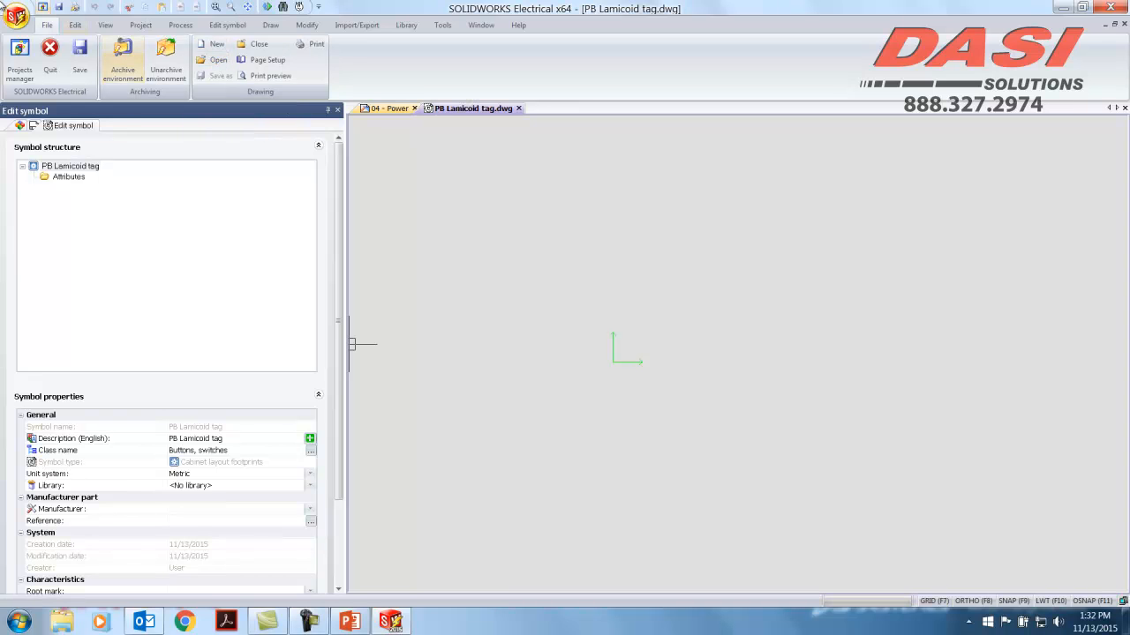
left_click(218, 60)
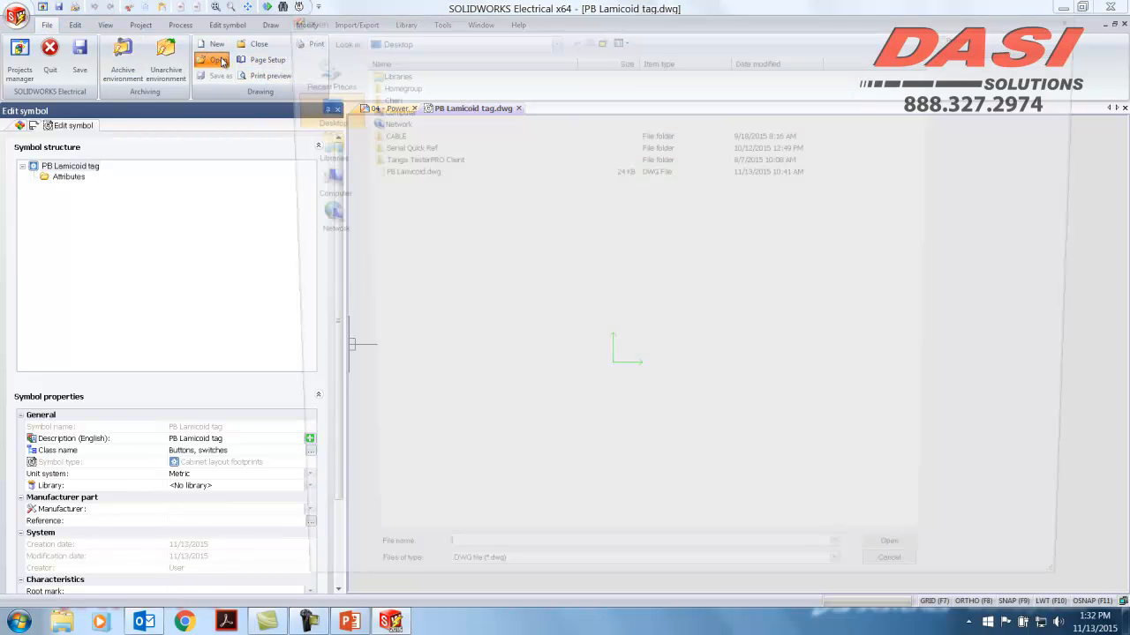
left_click(400, 171)
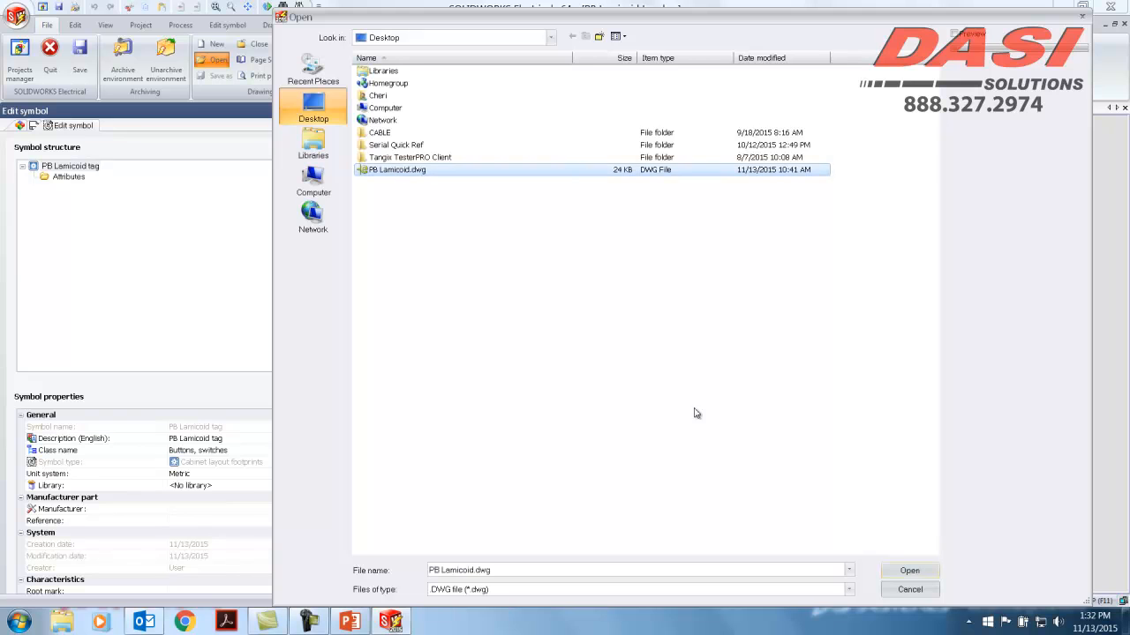
left_click(909, 572)
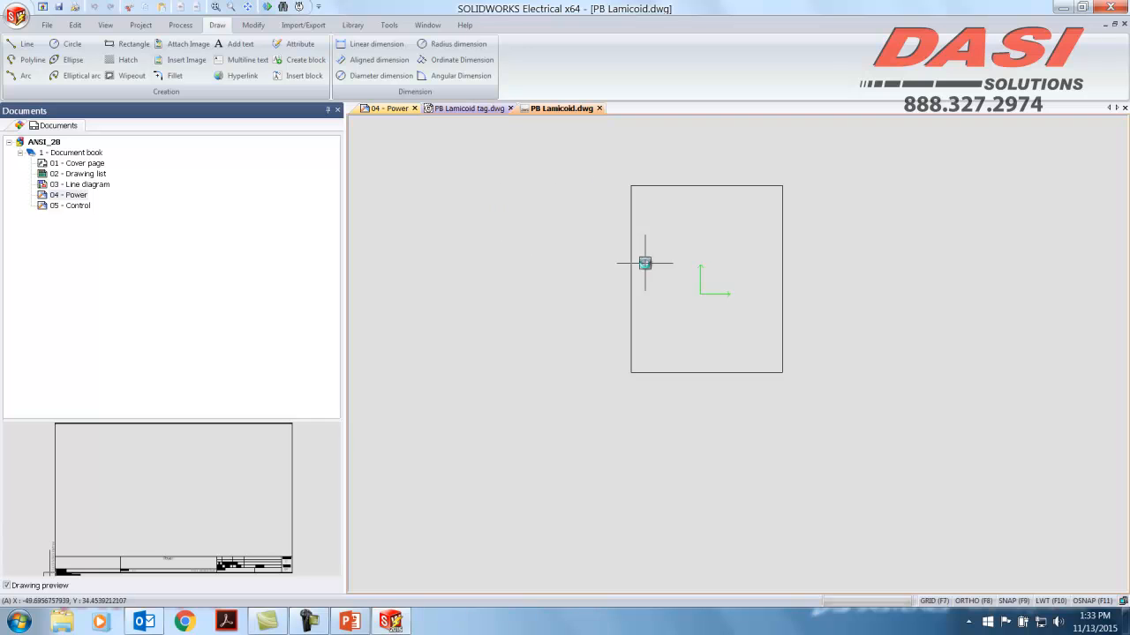
- Copy the rectangular tag outline in the PB Lamicoid.dwg drawing
left_click(845, 436)
left_click(588, 151)
right_click(628, 293)
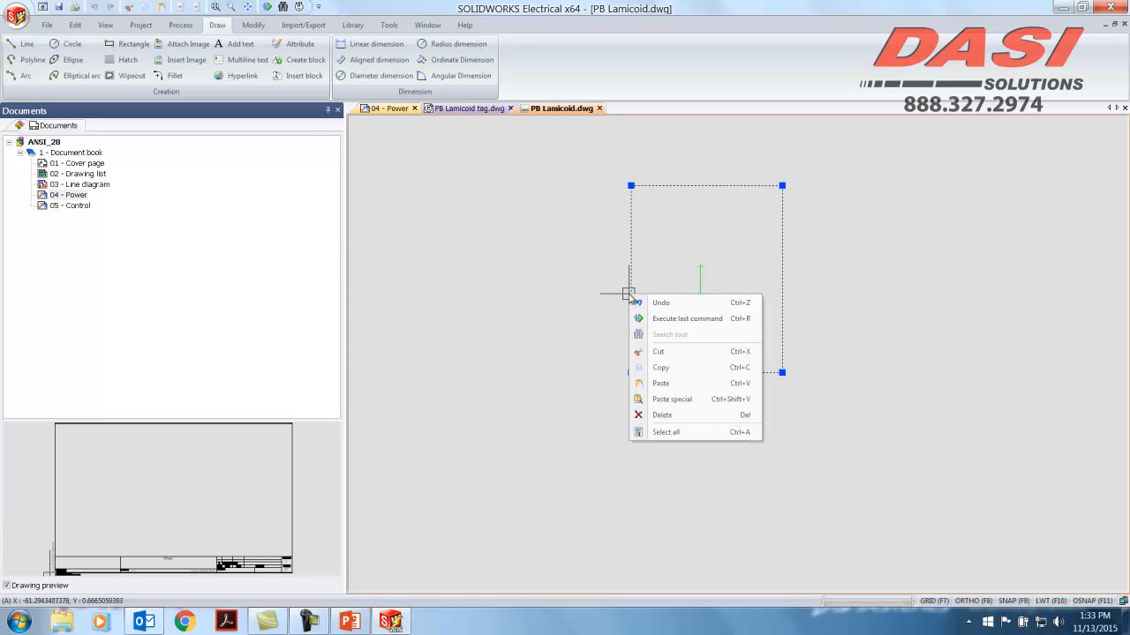
left_click(668, 371)
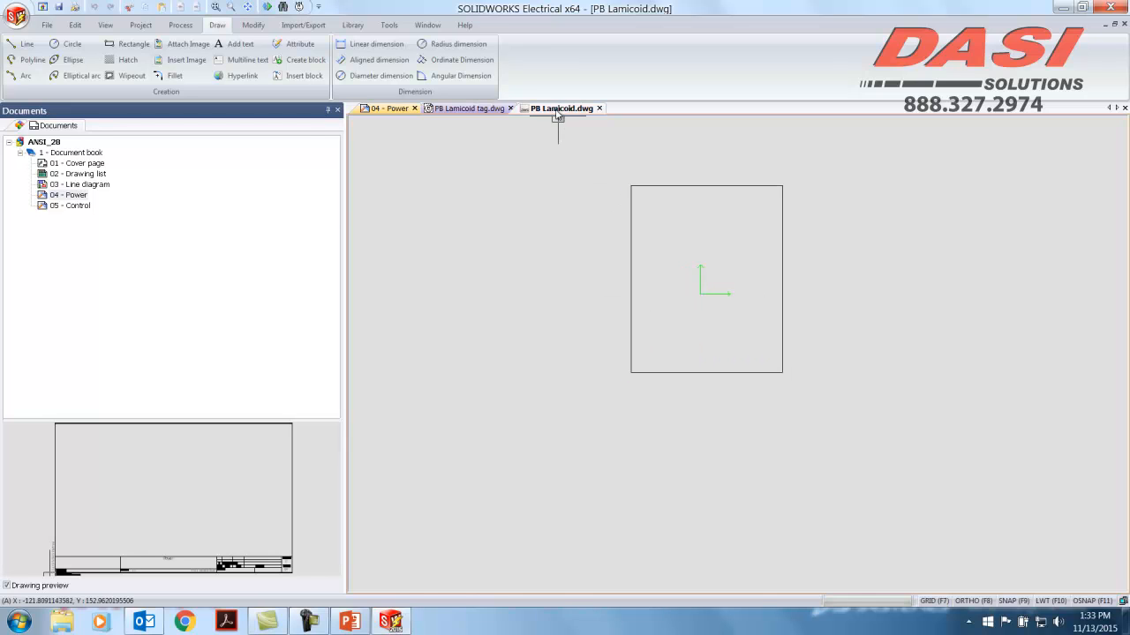
- Paste the copied rectangle into the PB Lamicoid tag drawing so that it surrounds the origin
left_click(451, 109)
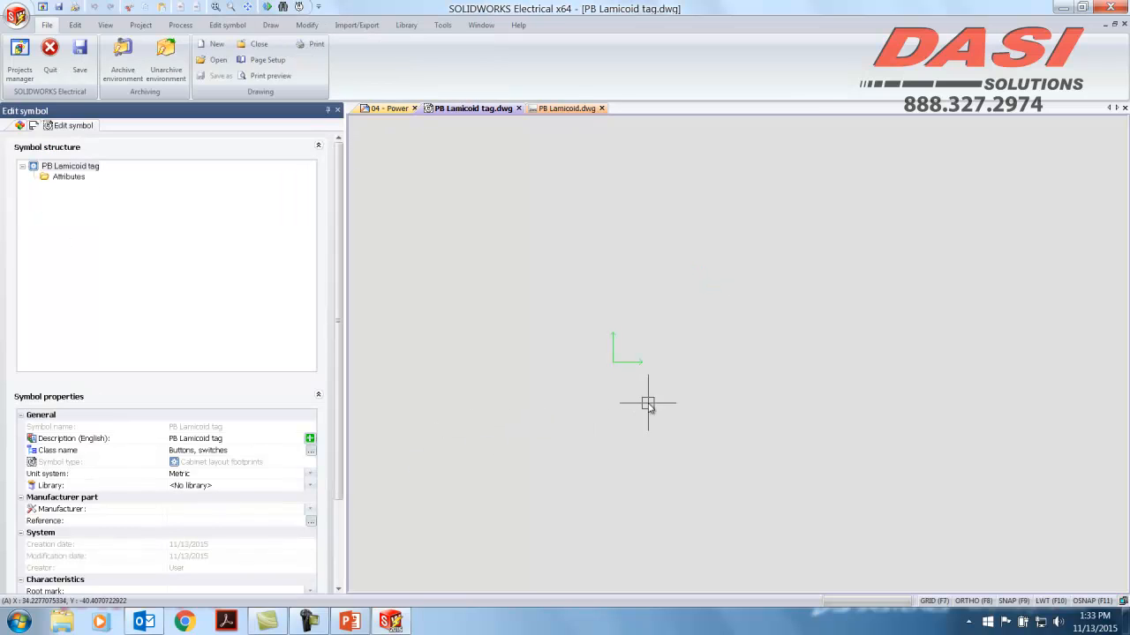
right_click(545, 396)
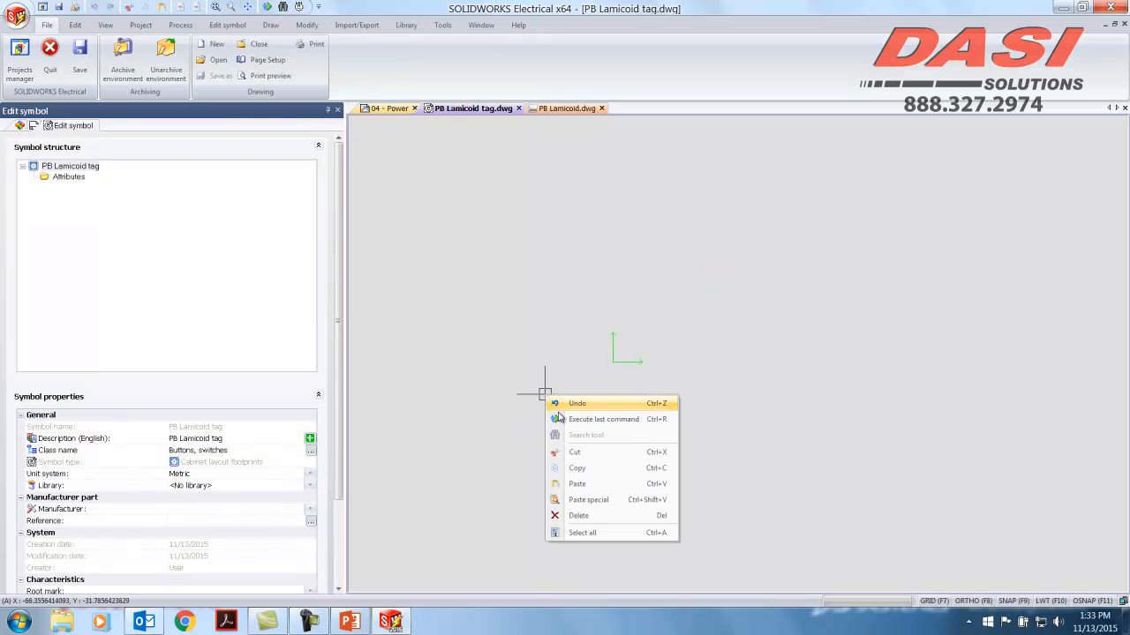
left_click(576, 483)
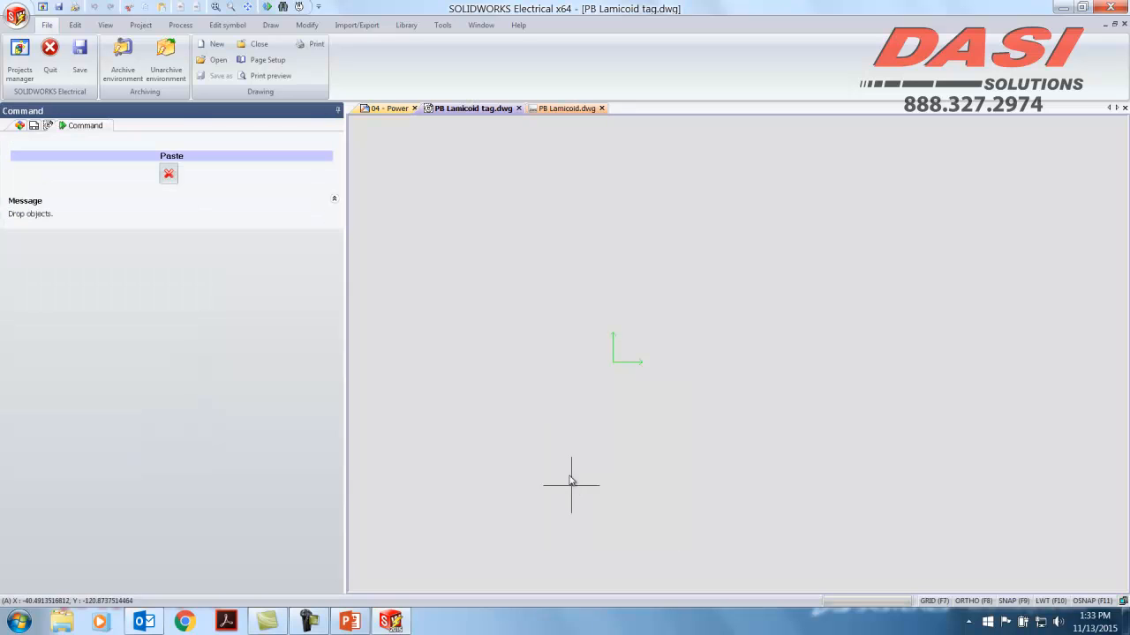
left_click(554, 413)
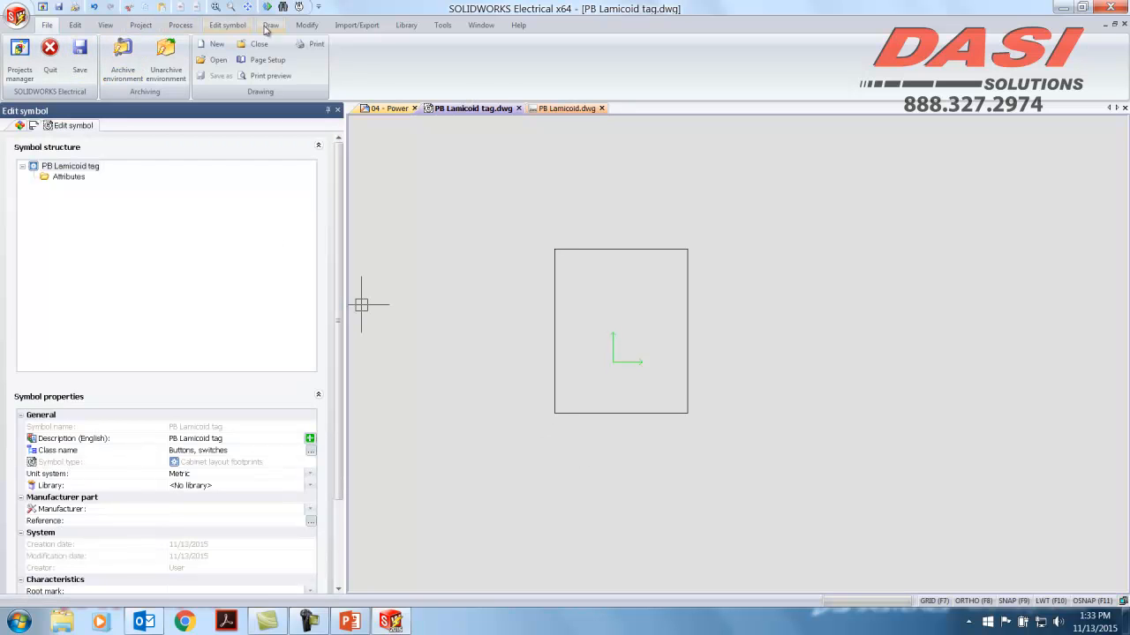
left_click(300, 27)
left_click(270, 25)
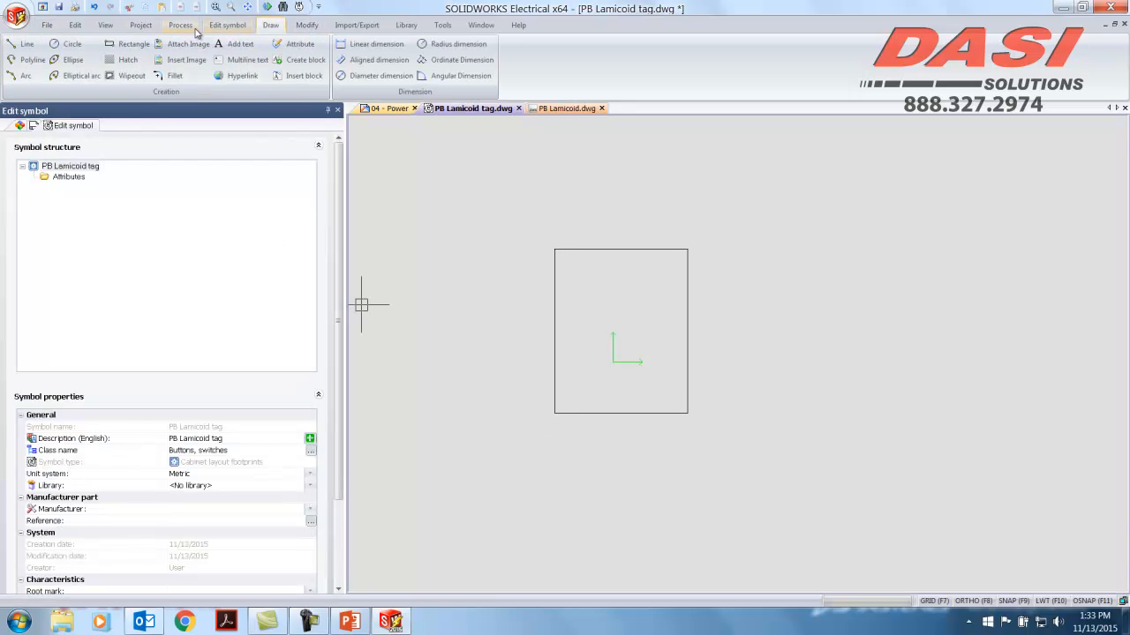
left_click(70, 44)
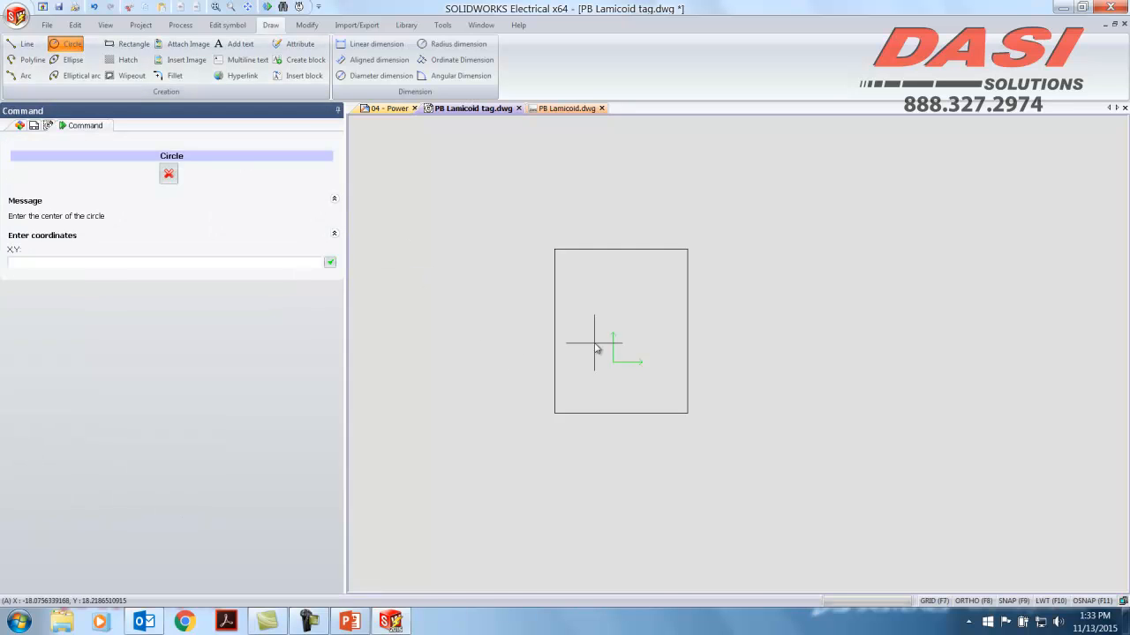
scroll(612, 369, "up", 3)
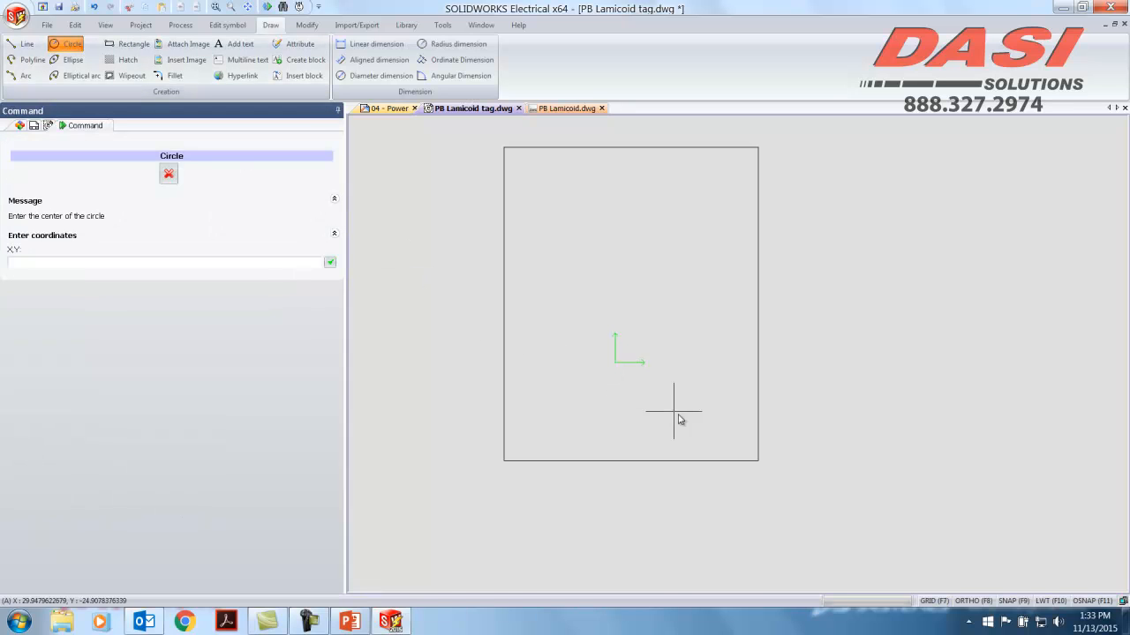
key("Escape")
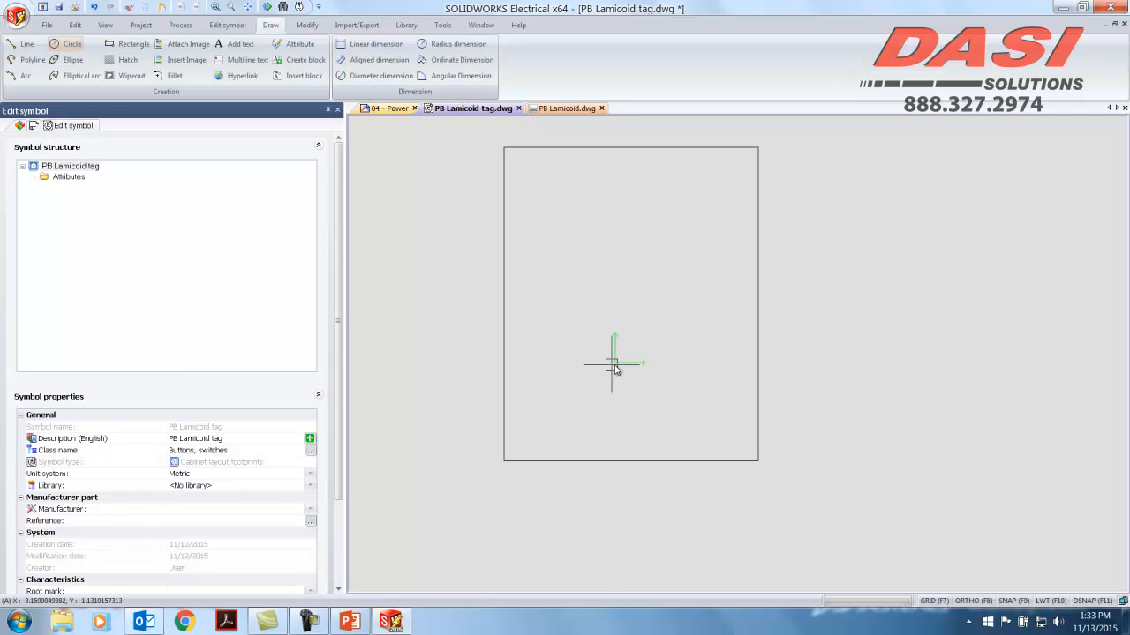
- Activate object snap-on in the drawing parameters, with the endpoint, middle point and intersection modes
left_click(1023, 601)
left_click(60, 44)
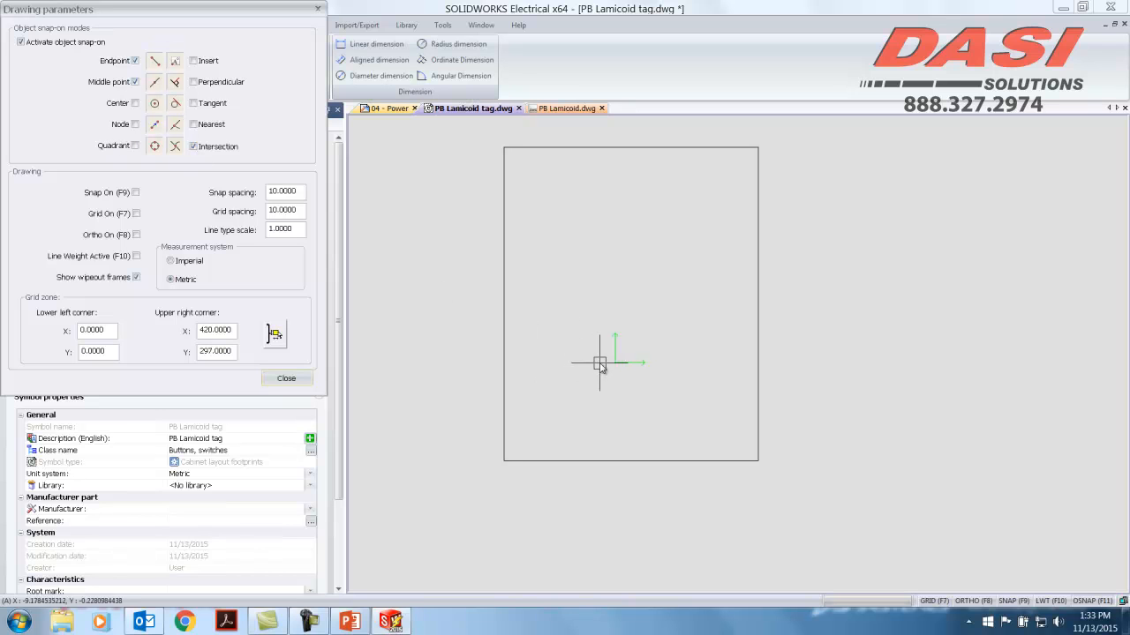
left_click(288, 378)
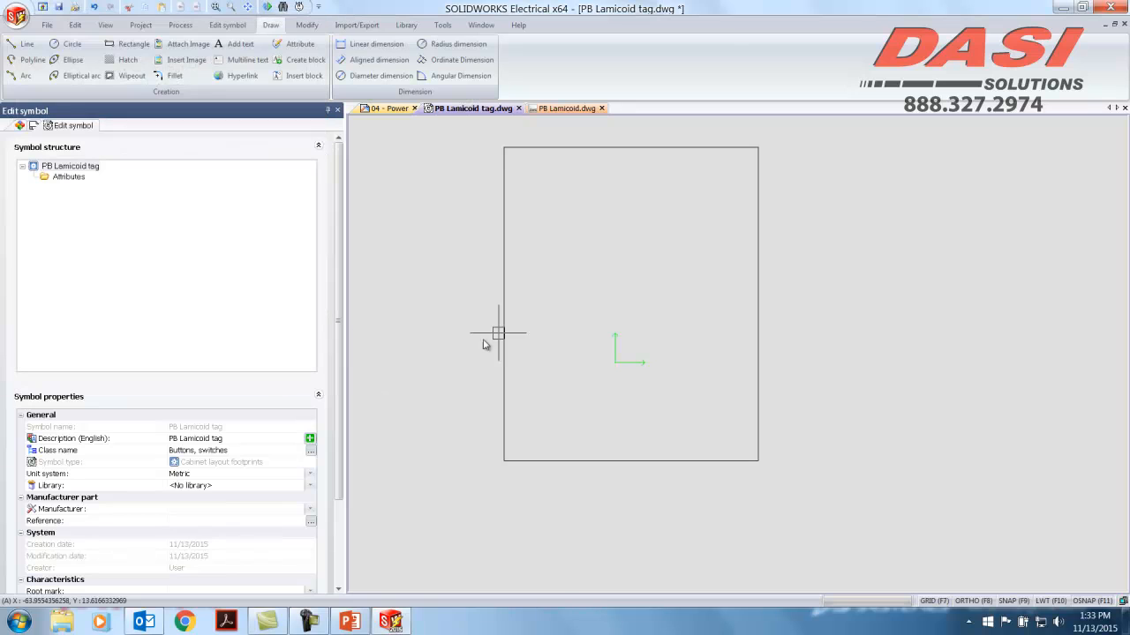
- Draw a circle with a radius of about 28 mm centred on the origin inside the tag rectangle
scroll(616, 362, "up", 2)
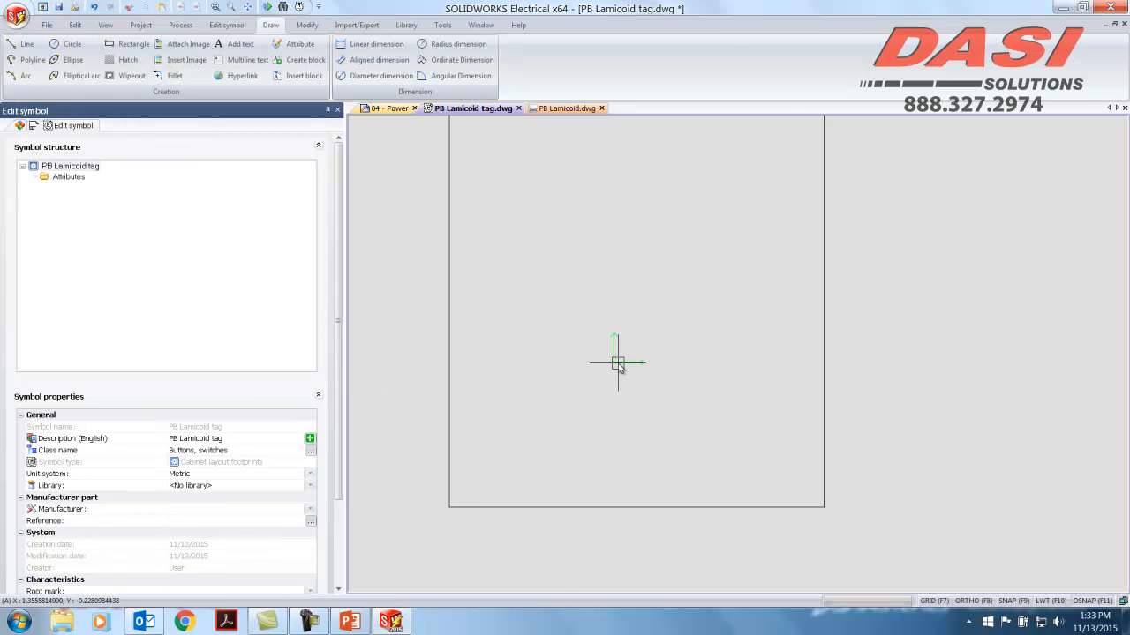
left_click(71, 44)
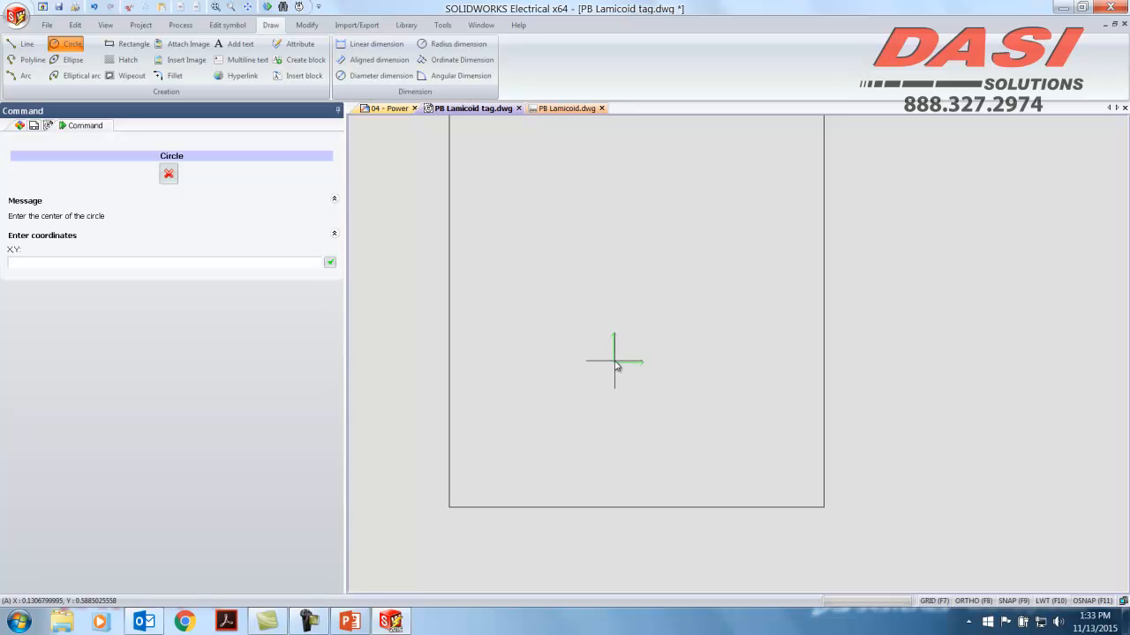
left_click(615, 362)
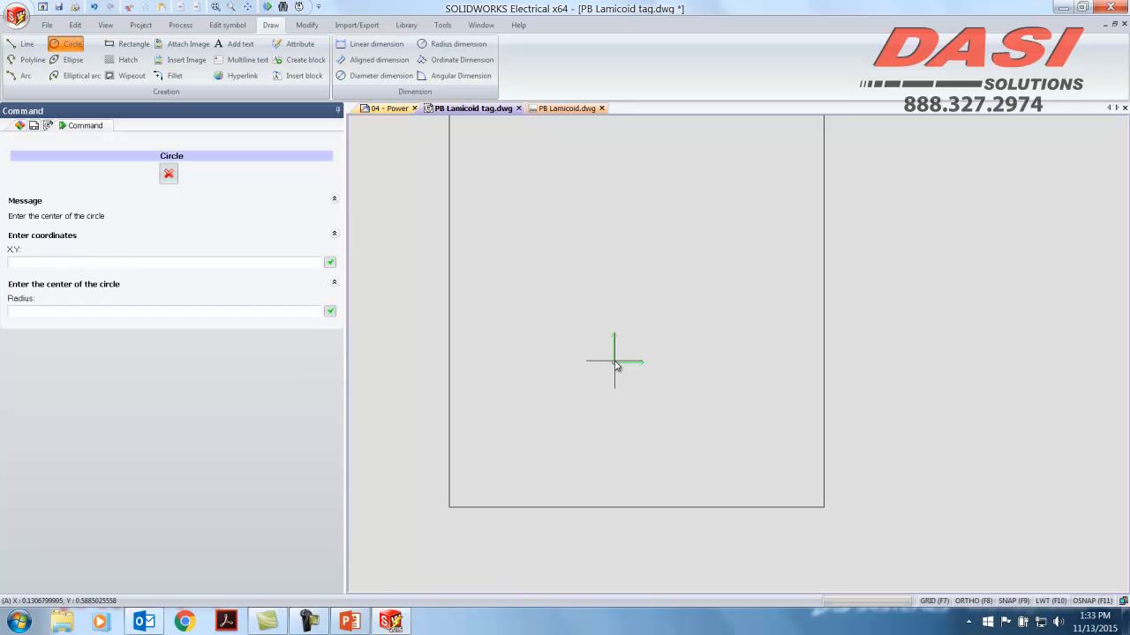
left_click(694, 346)
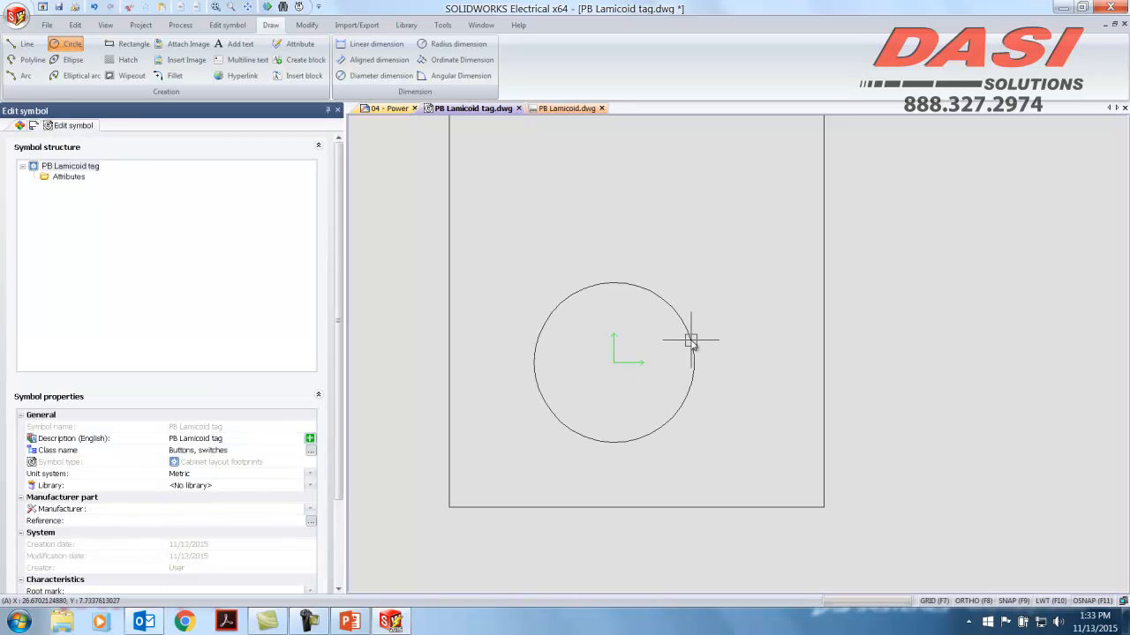
middle_click_drag(617, 223, 606, 323)
scroll(606, 323, "down", 1)
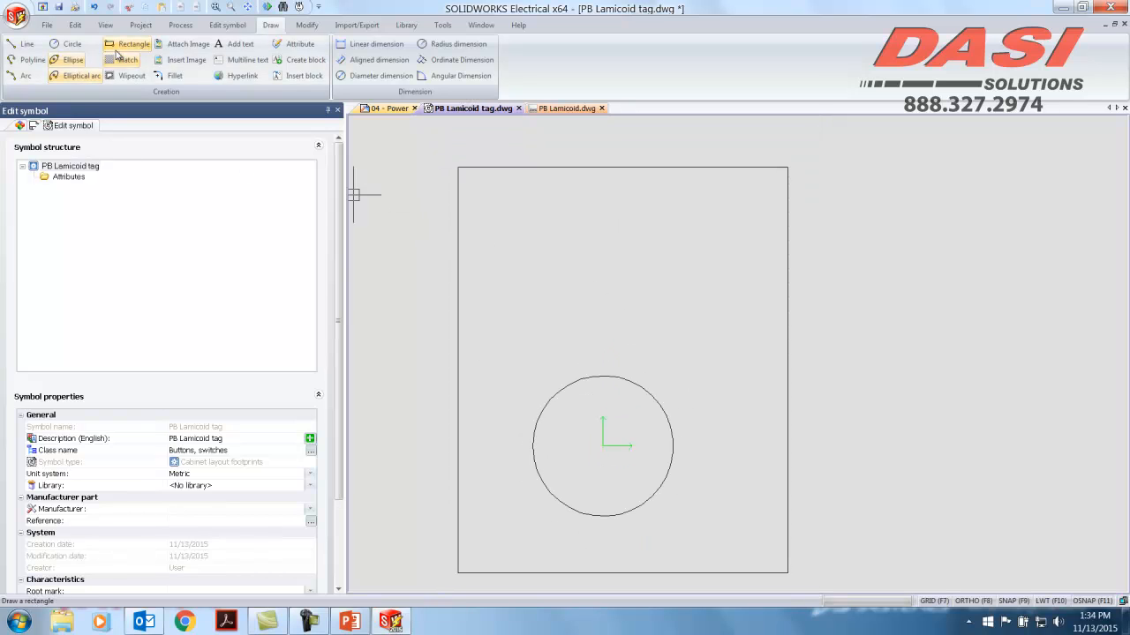
- Insert the #SHORT_TAG and #COM_TZ_0_L1 attributes stacked vertically above the circle, in the upper part of the tag rectangle
left_click(227, 26)
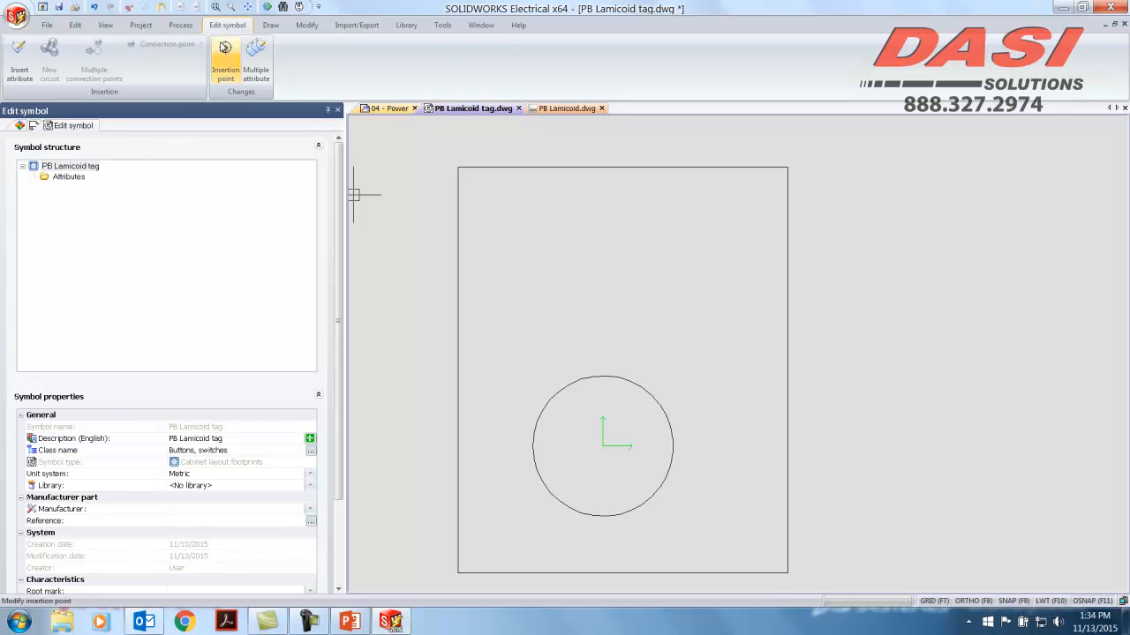
left_click(19, 62)
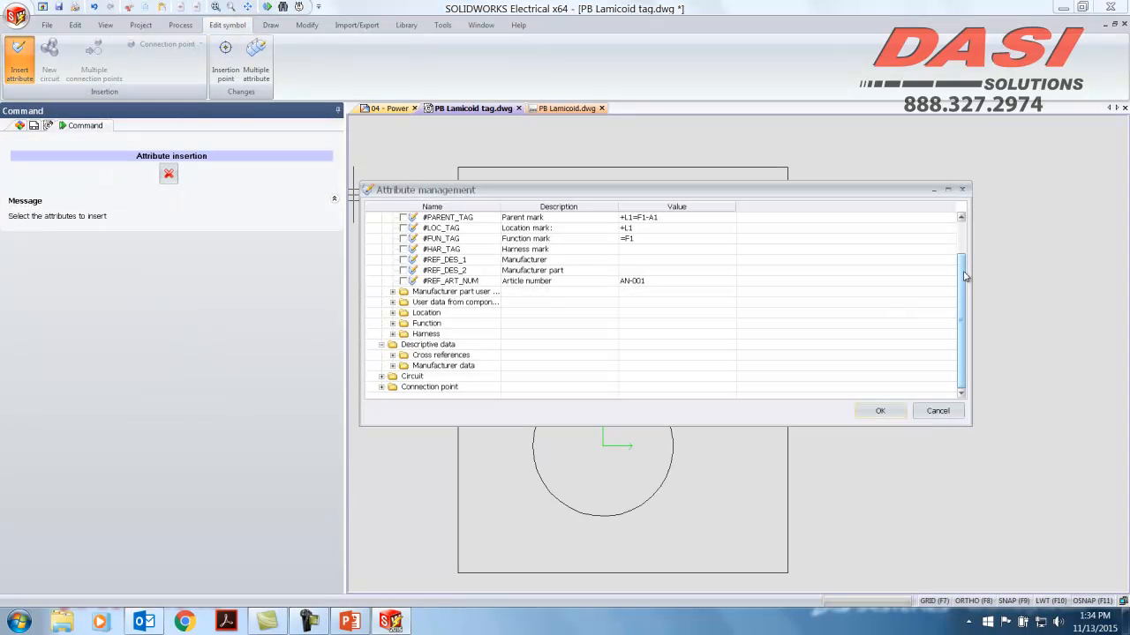
left_click_drag(962, 278, 962, 243)
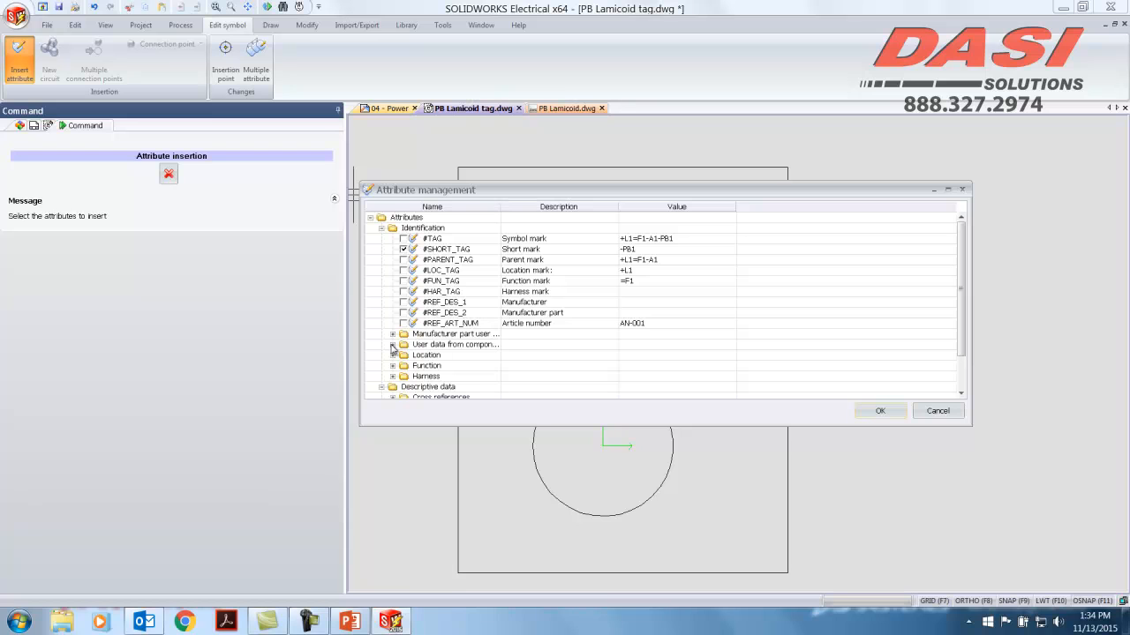
left_click(392, 345)
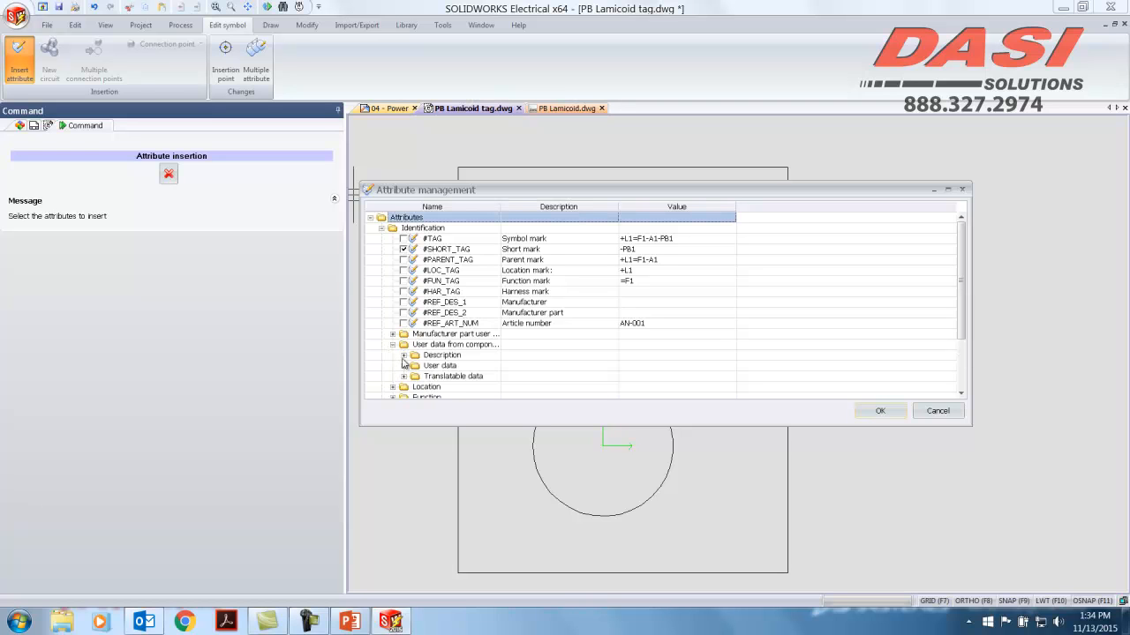
left_click(403, 356)
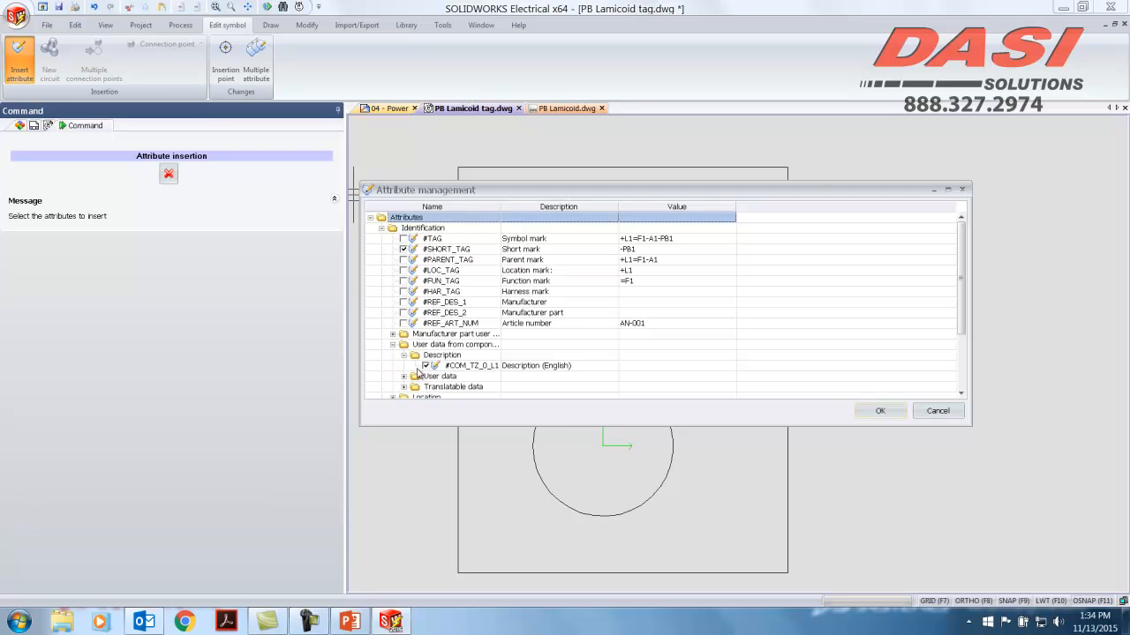
left_click(880, 411)
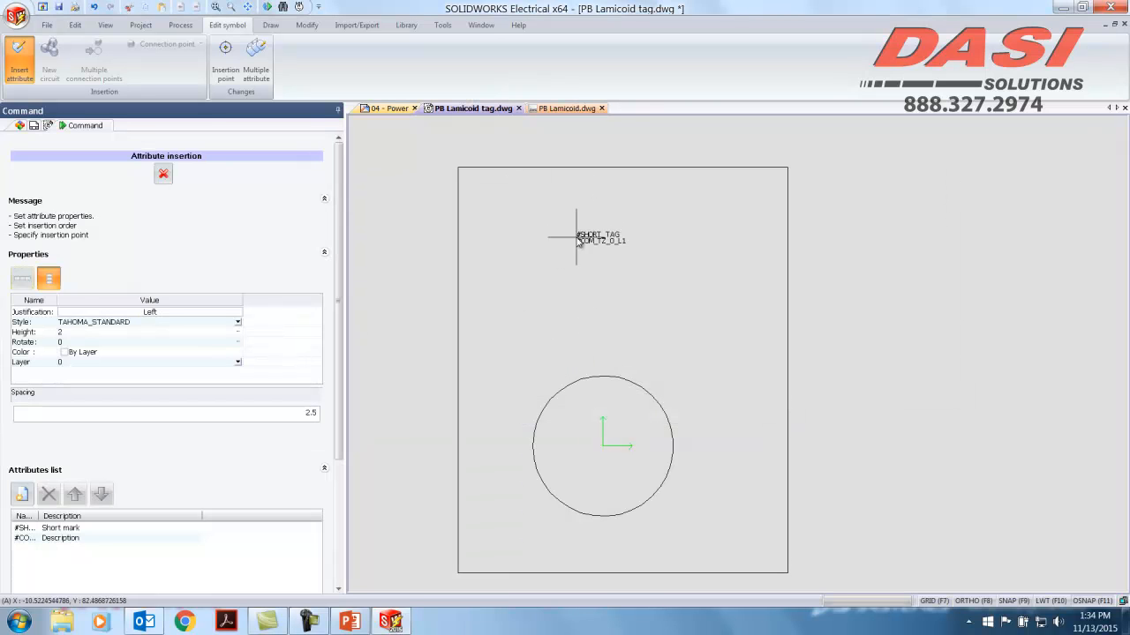
left_click(564, 235)
- Set both inserted attributes to a text height of 4.0 with middle-centre justification
left_click(549, 216)
left_click(672, 282)
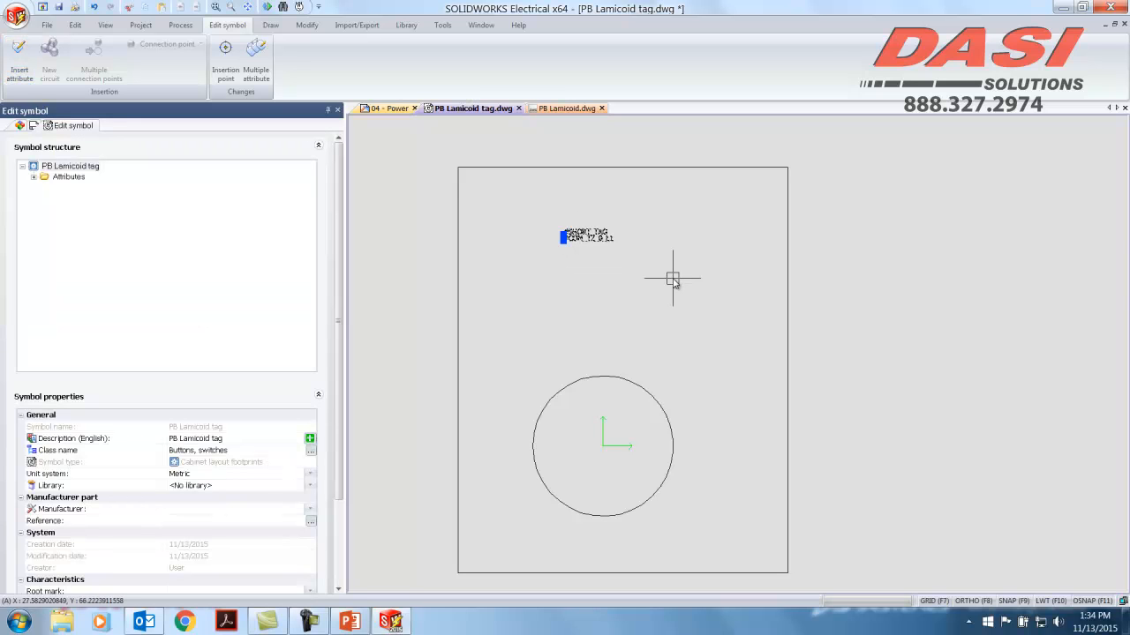
right_click(615, 247)
left_click(652, 270)
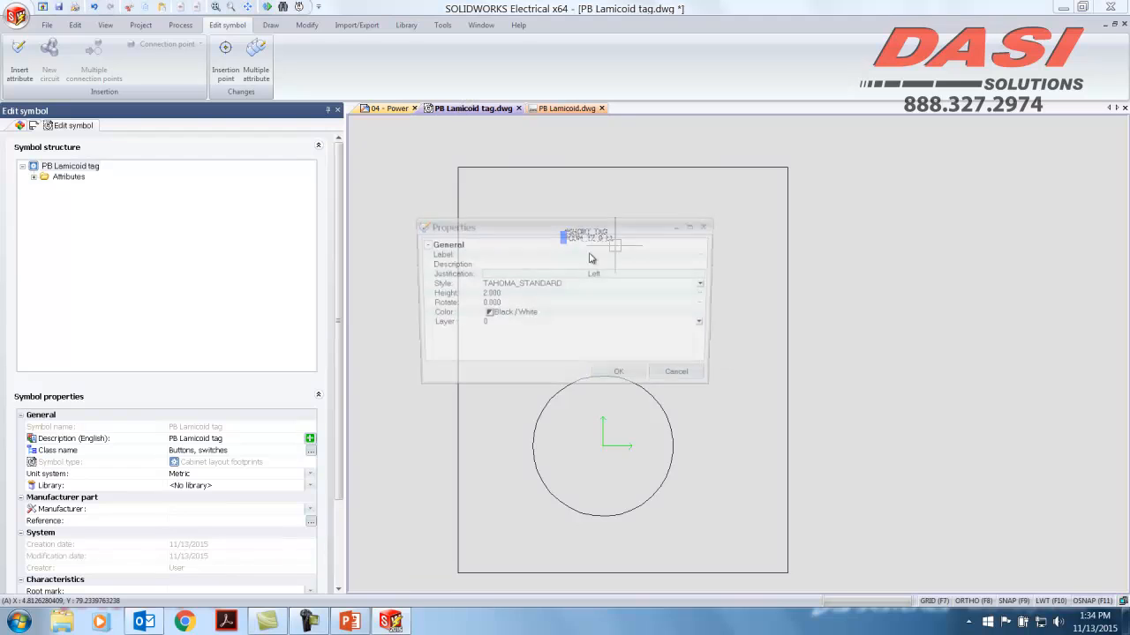
left_click(511, 295)
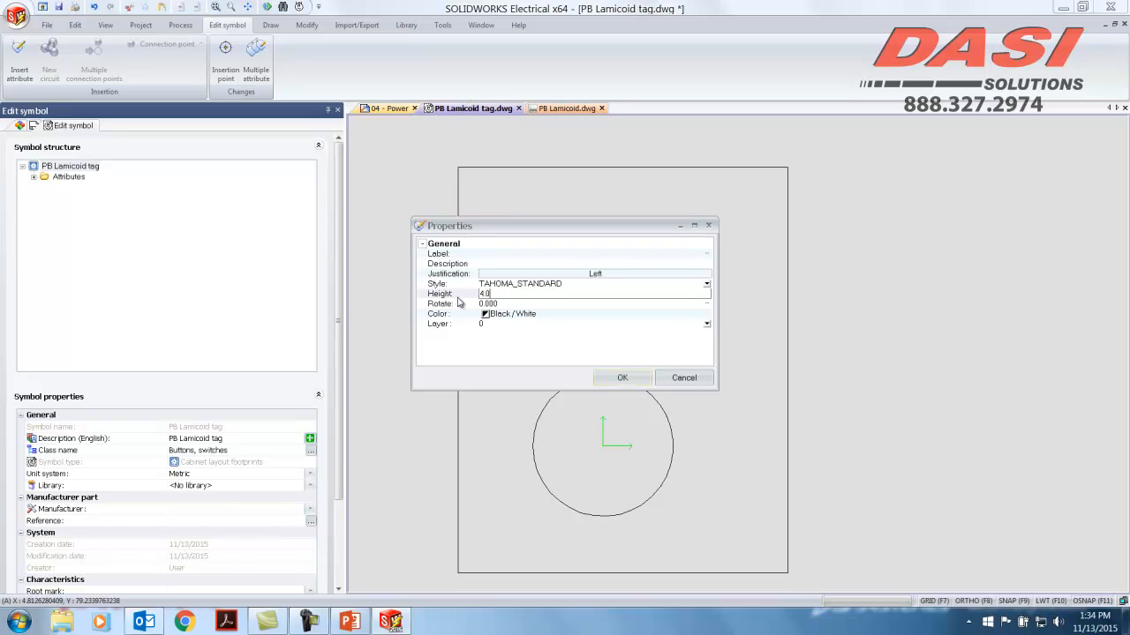
key("Return")
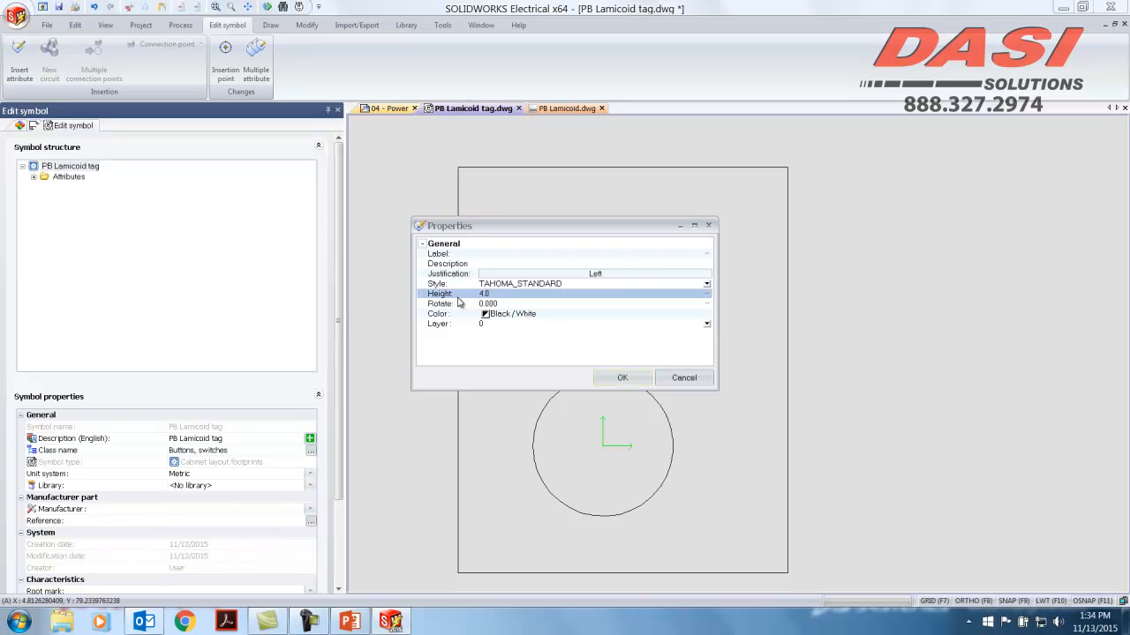
left_click(616, 276)
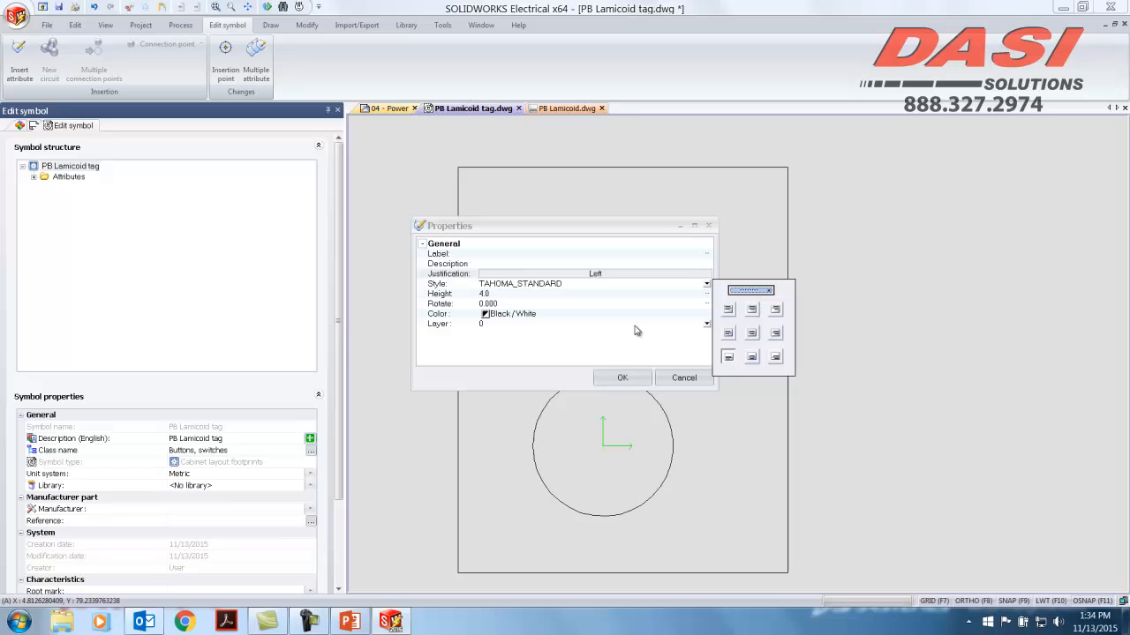
left_click(747, 334)
left_click(622, 378)
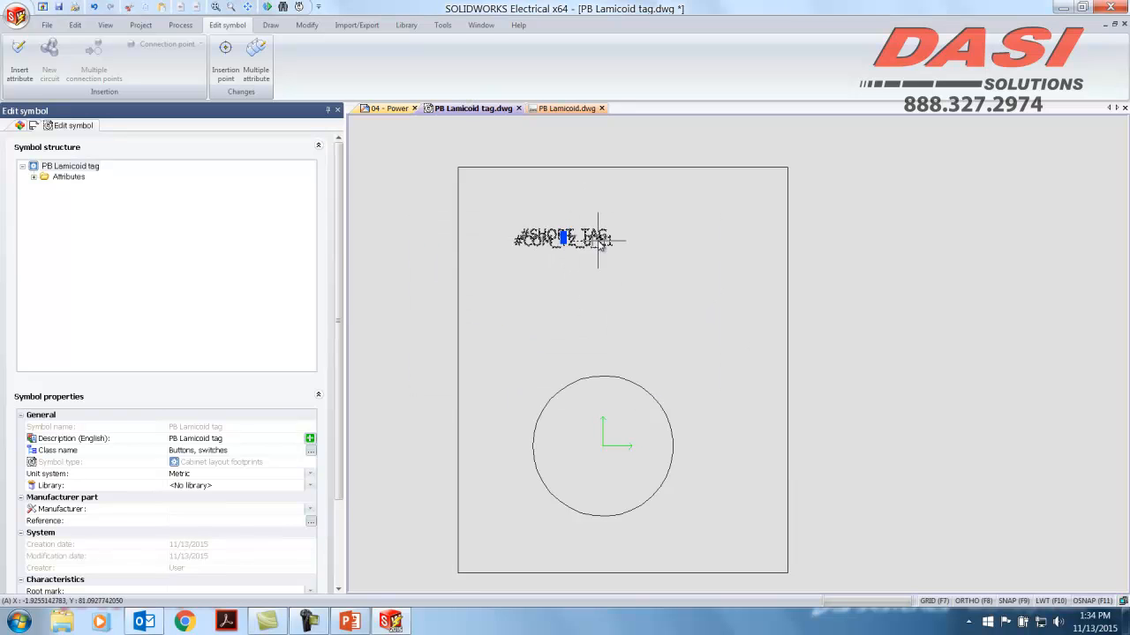
key("Escape")
- Stack #SHORT_TAG above #COM_TZ_0_L1 near the tag's upper edge and shift the tag rectangle slightly left to centre it around the circle
left_click(565, 239)
left_click(562, 240)
left_click(599, 281)
left_click(573, 235)
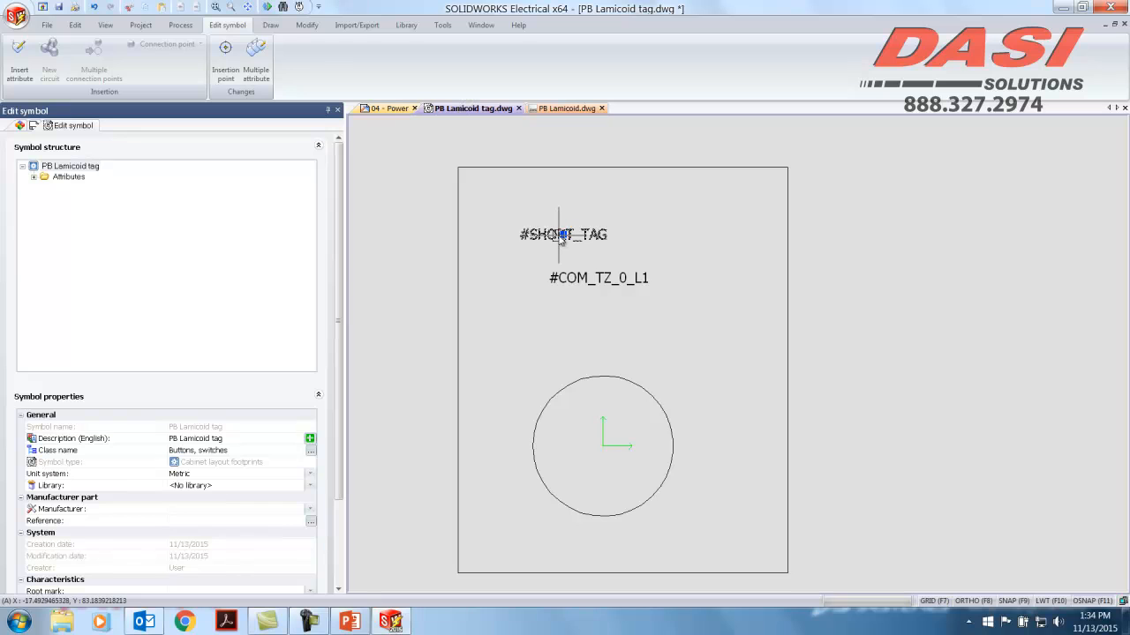
left_click(564, 234)
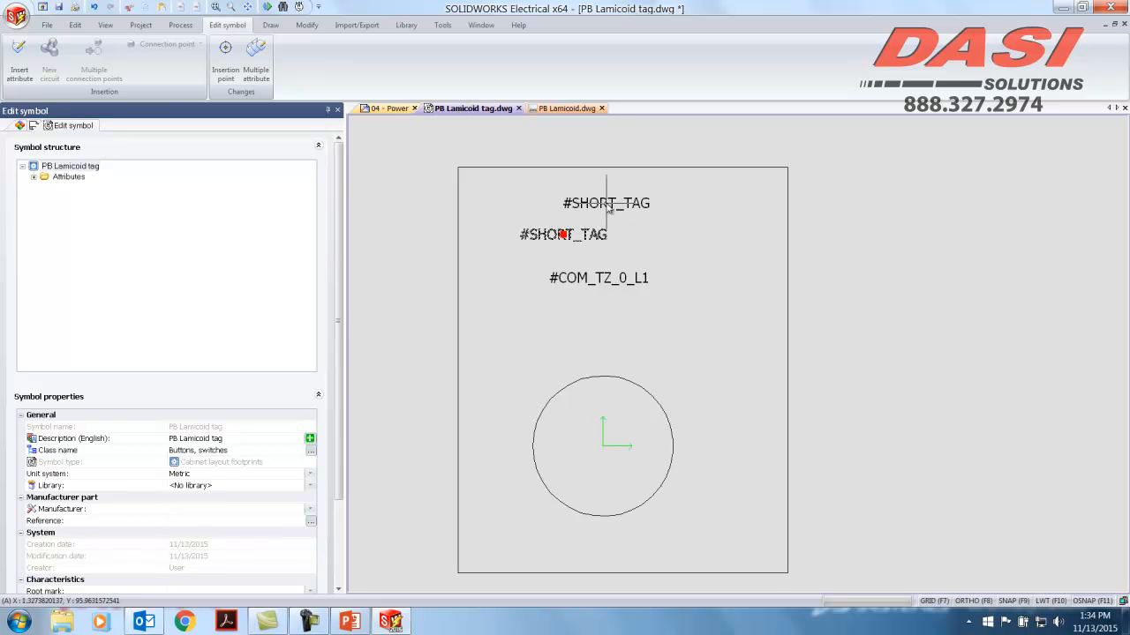
left_click(597, 202)
left_click(598, 279)
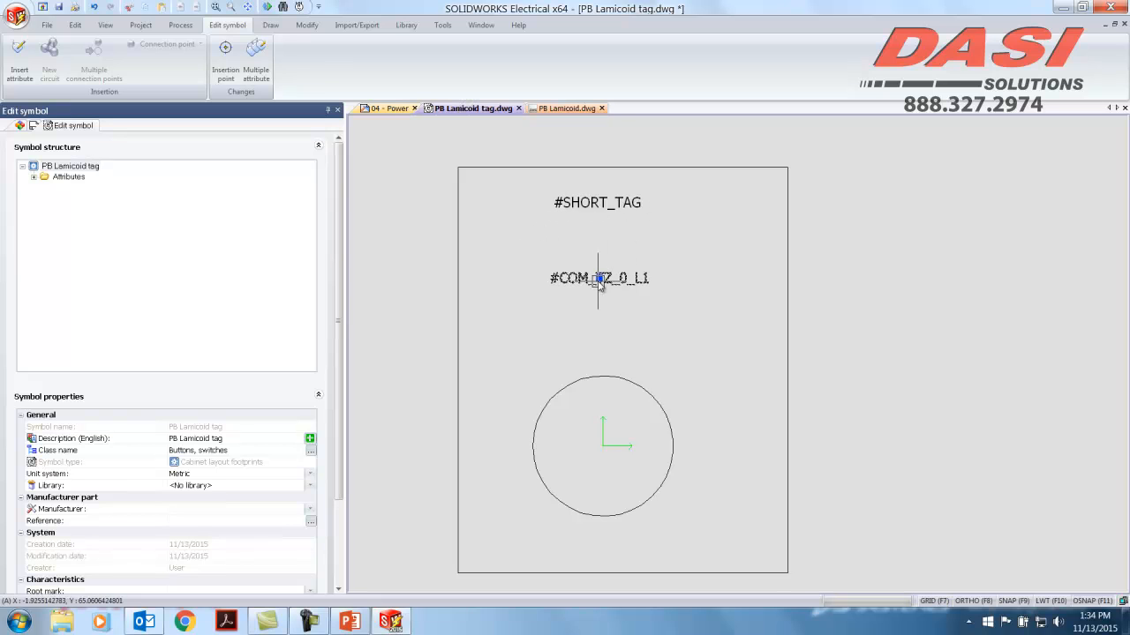
left_click(598, 278)
left_click(593, 235)
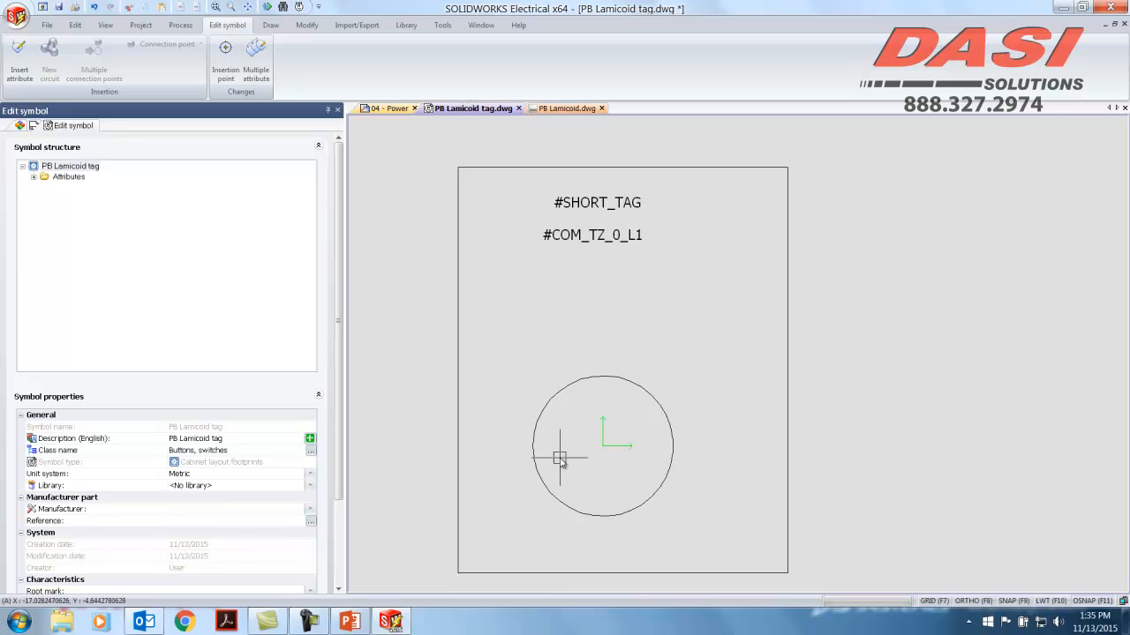
left_click(787, 433)
left_click_drag(788, 434, 775, 436)
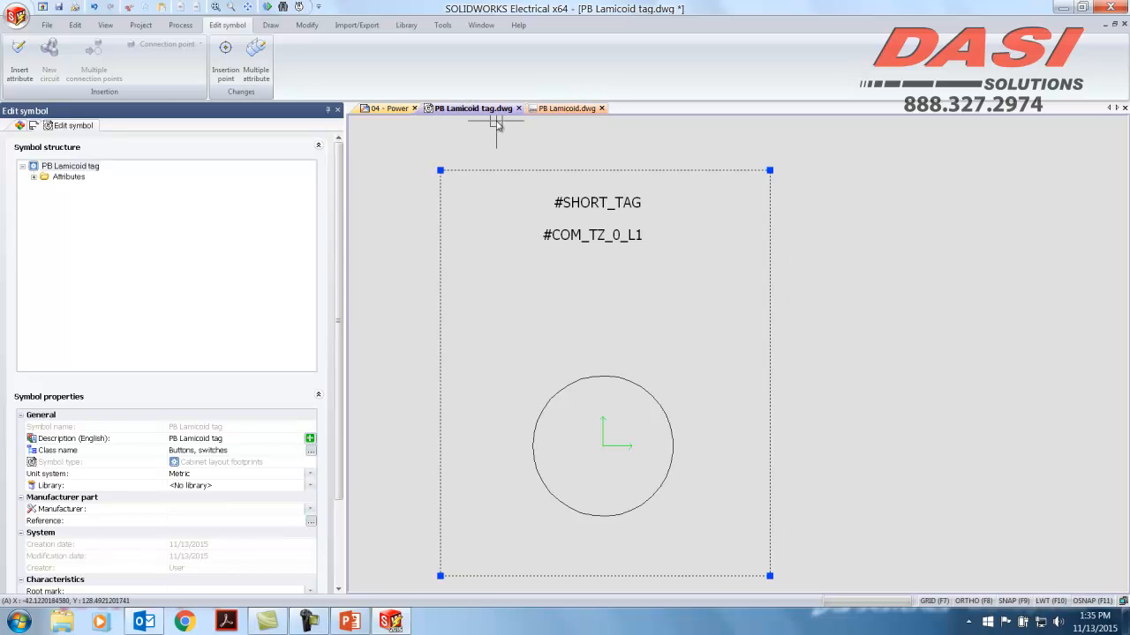
- Close PB Lamicoid.dwg without saving, and close PB Lamicoid tag.dwg with its changes saved
left_click(602, 109)
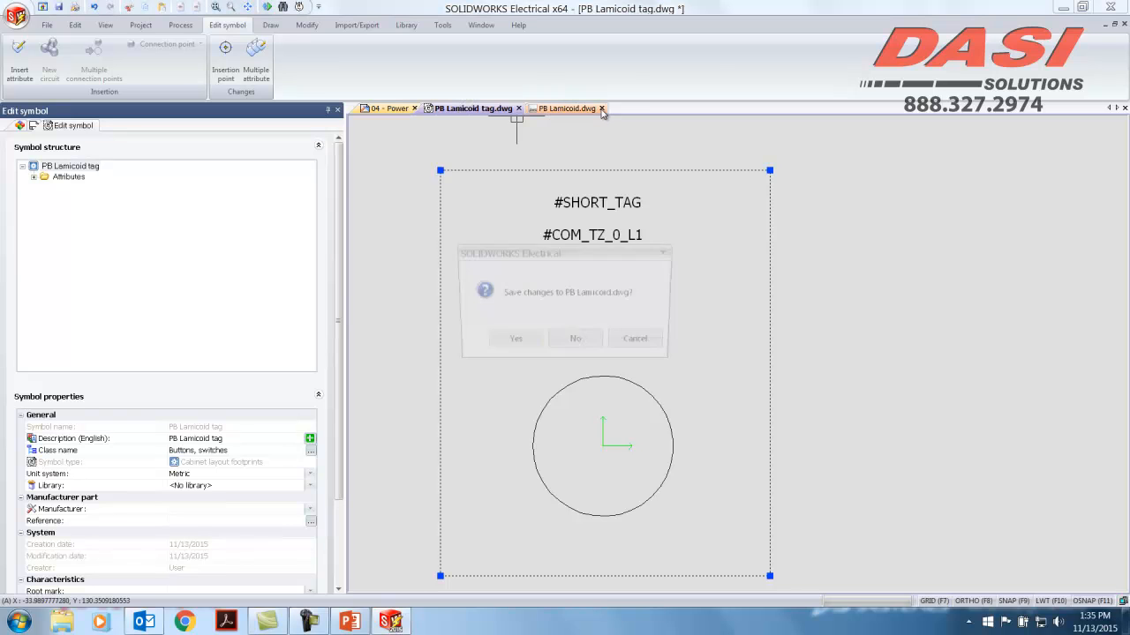
left_click(574, 339)
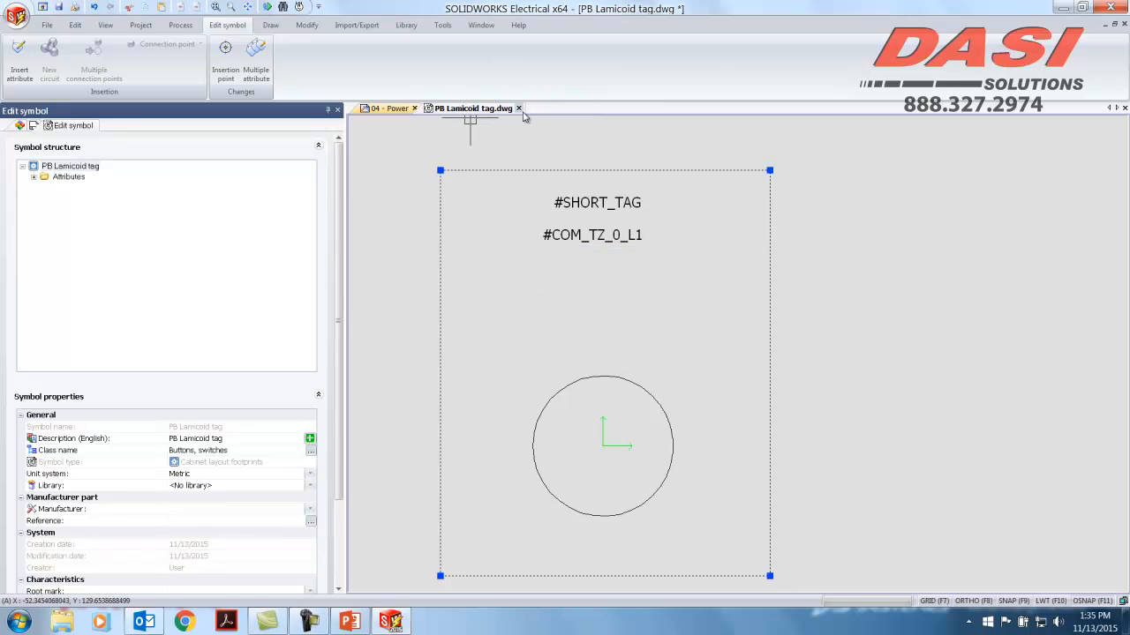
left_click(519, 109)
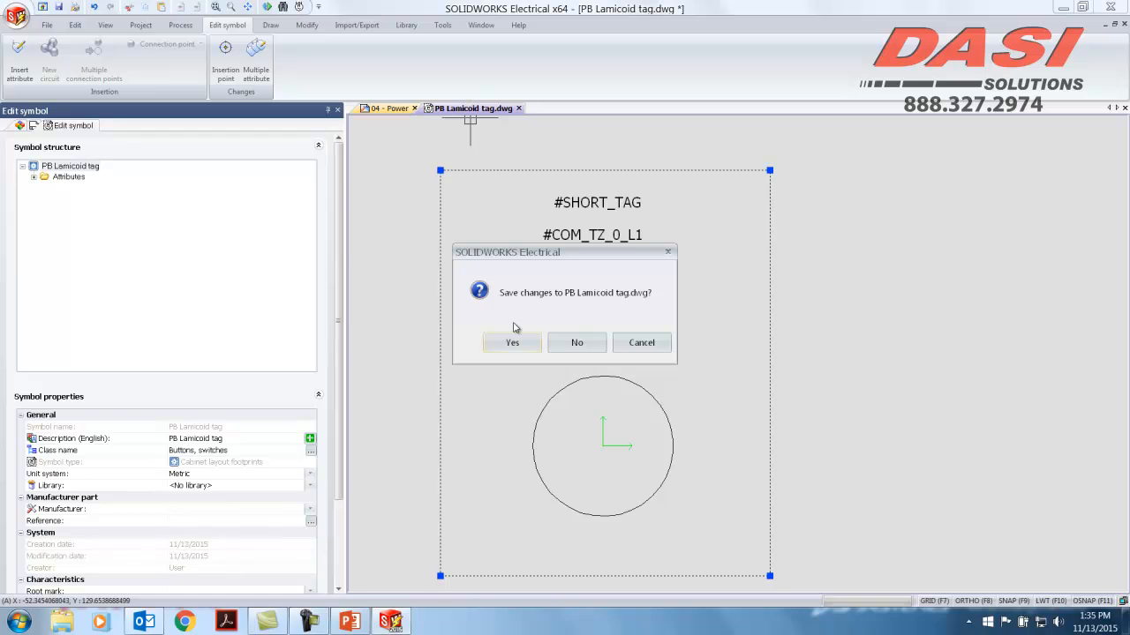
left_click(513, 342)
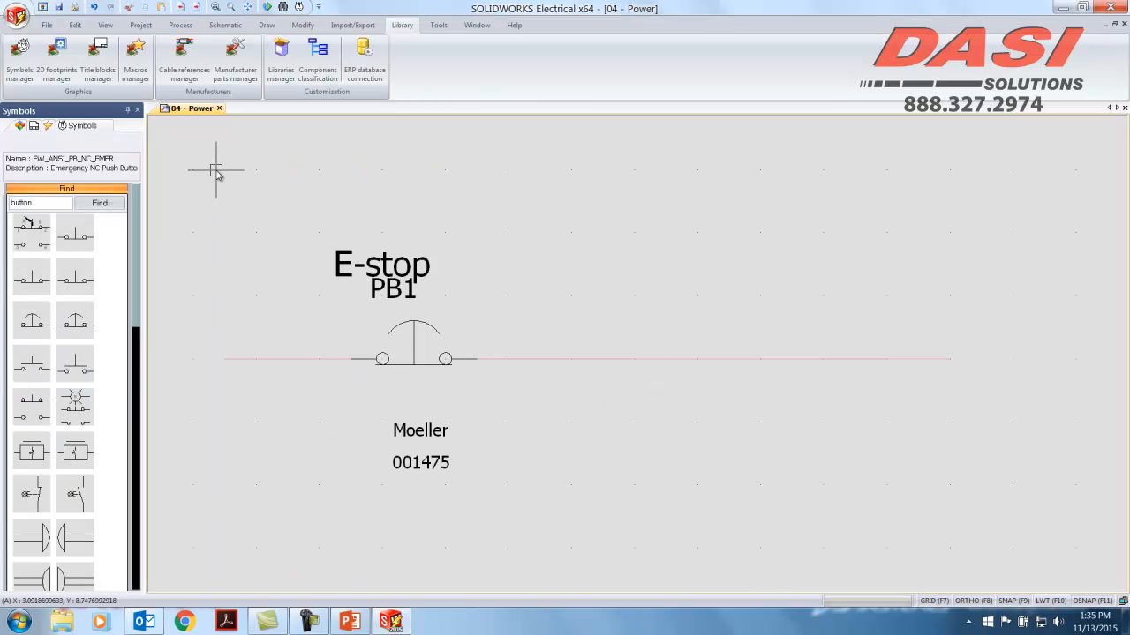
- Open the manufacturer part search from the properties of the E-stop symbol PB1
left_click(409, 328)
right_click(412, 330)
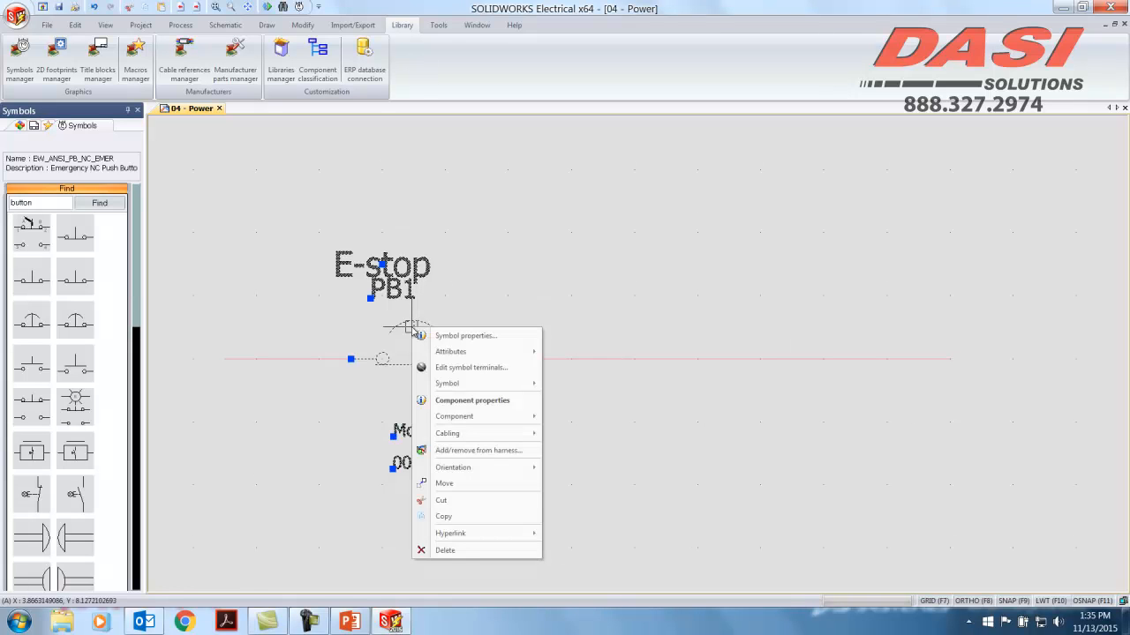
left_click(465, 340)
left_click(195, 92)
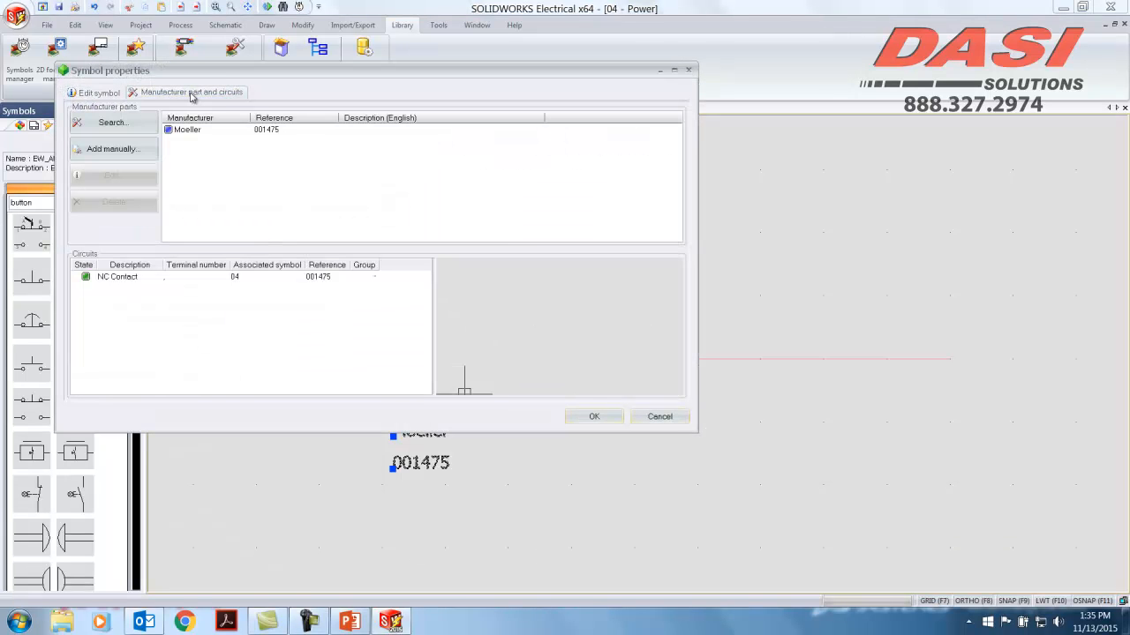
left_click(114, 122)
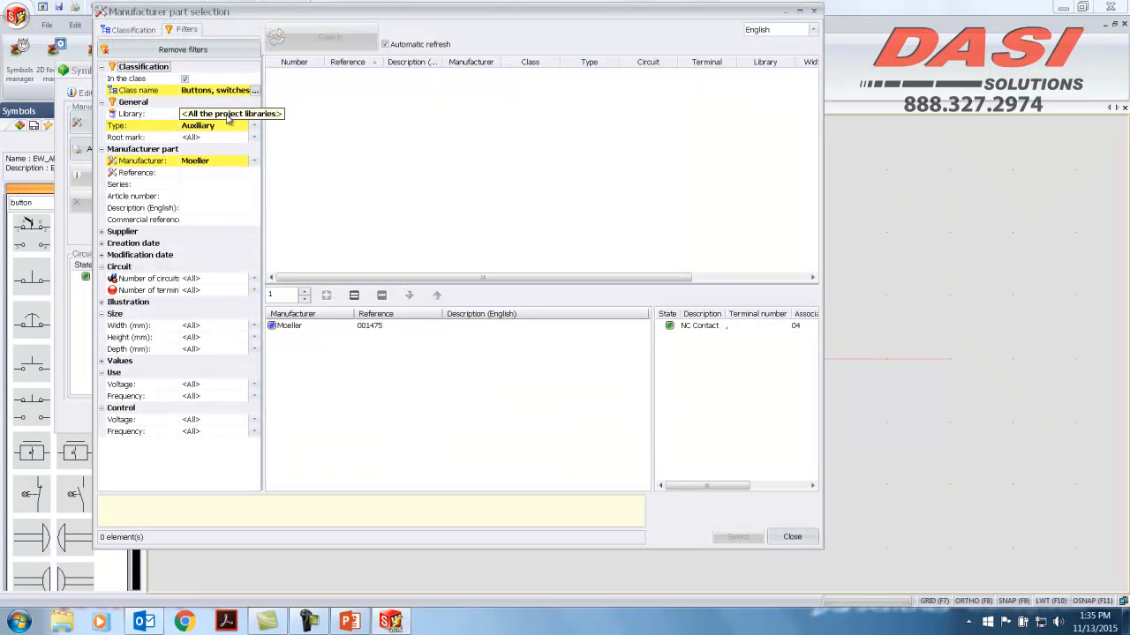
- Filter the manufacturer parts to all manufacturers, type Accessory and a reference containing "lami"
left_click(253, 161)
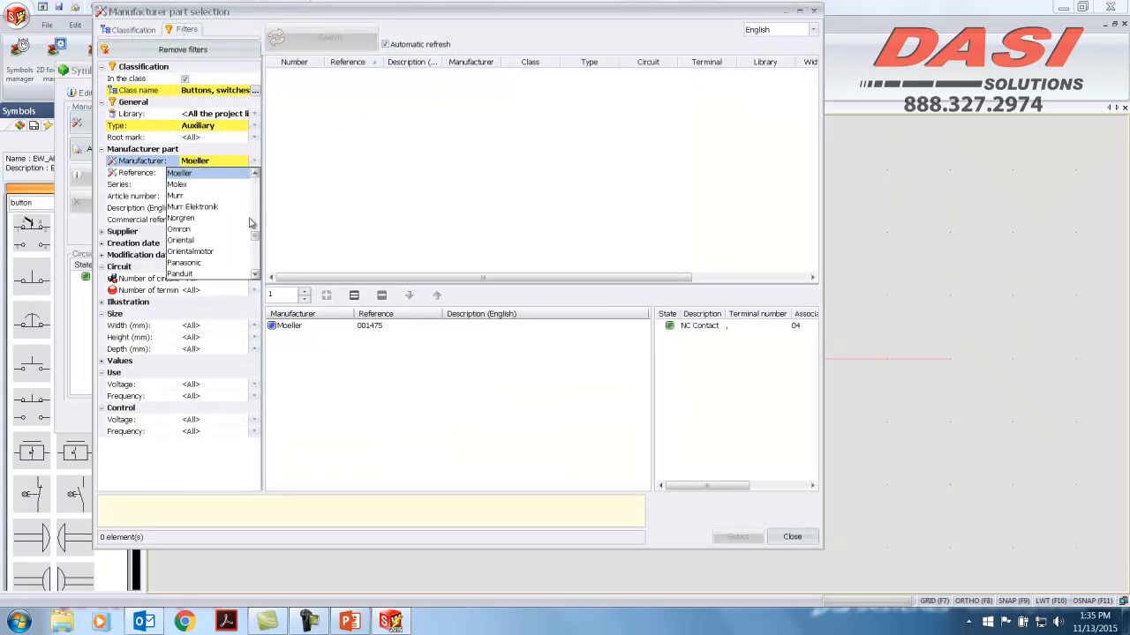
left_click_drag(255, 240, 181, 174)
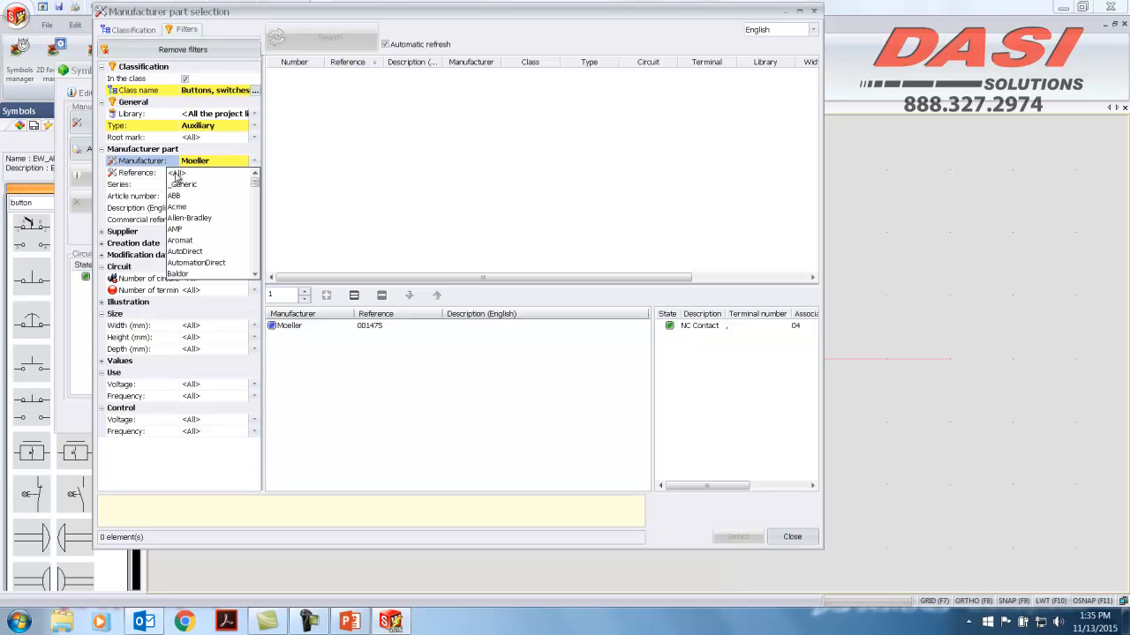
left_click(177, 174)
left_click(253, 126)
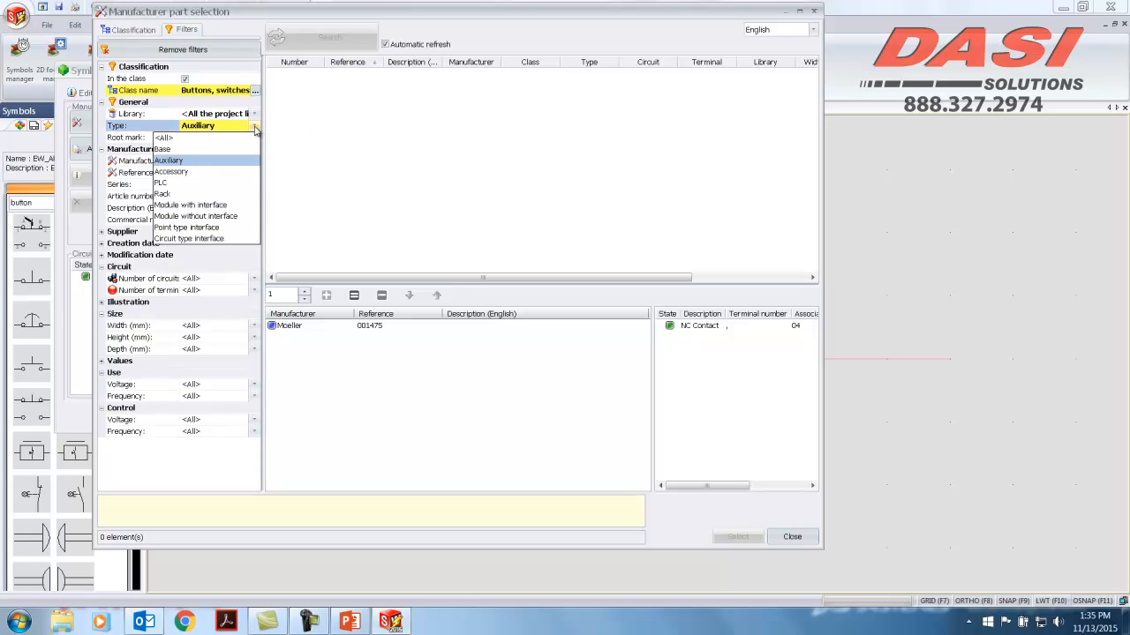
left_click(171, 171)
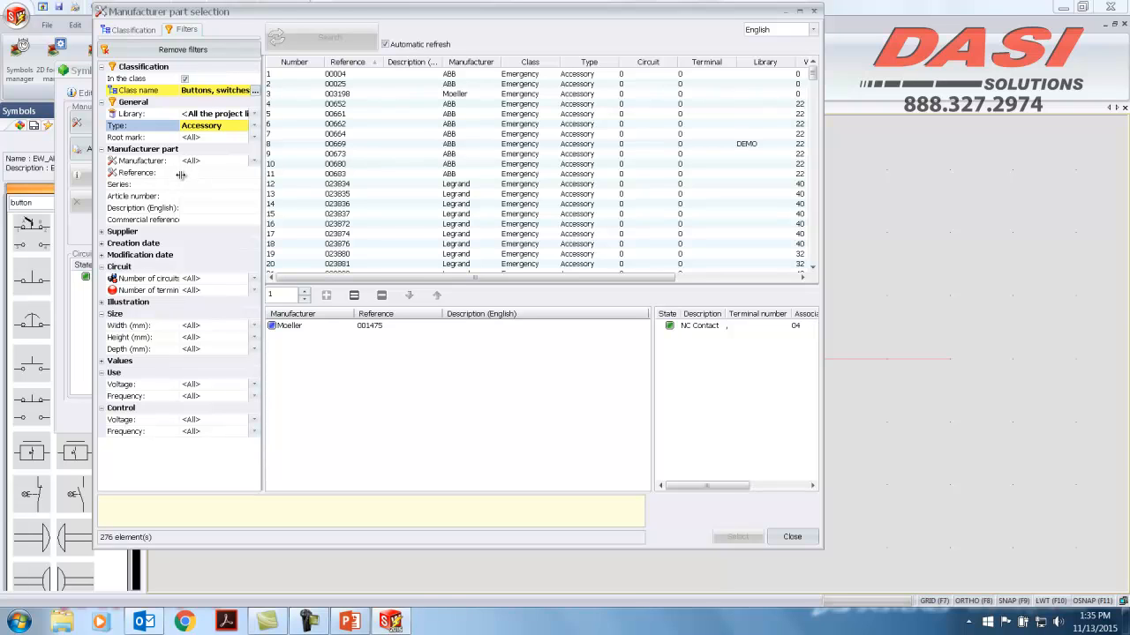
left_click(184, 175)
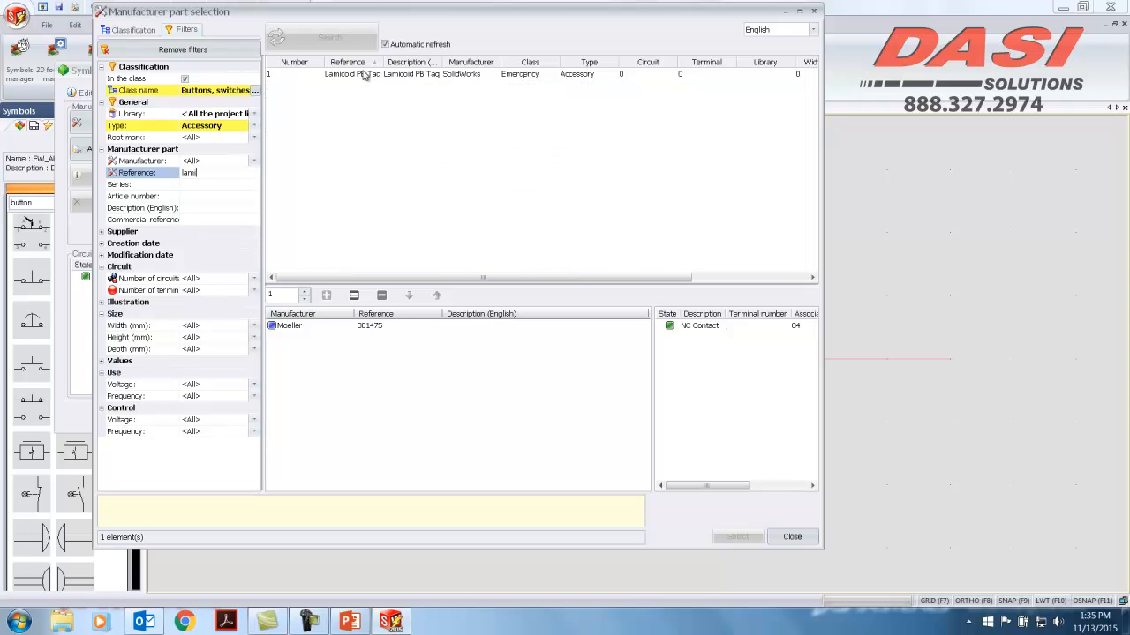
- Add the SolidWorks part Lamicoid PB Tag to the E-stop symbol's manufacturer parts
left_click(362, 75)
left_click(326, 295)
left_click(733, 535)
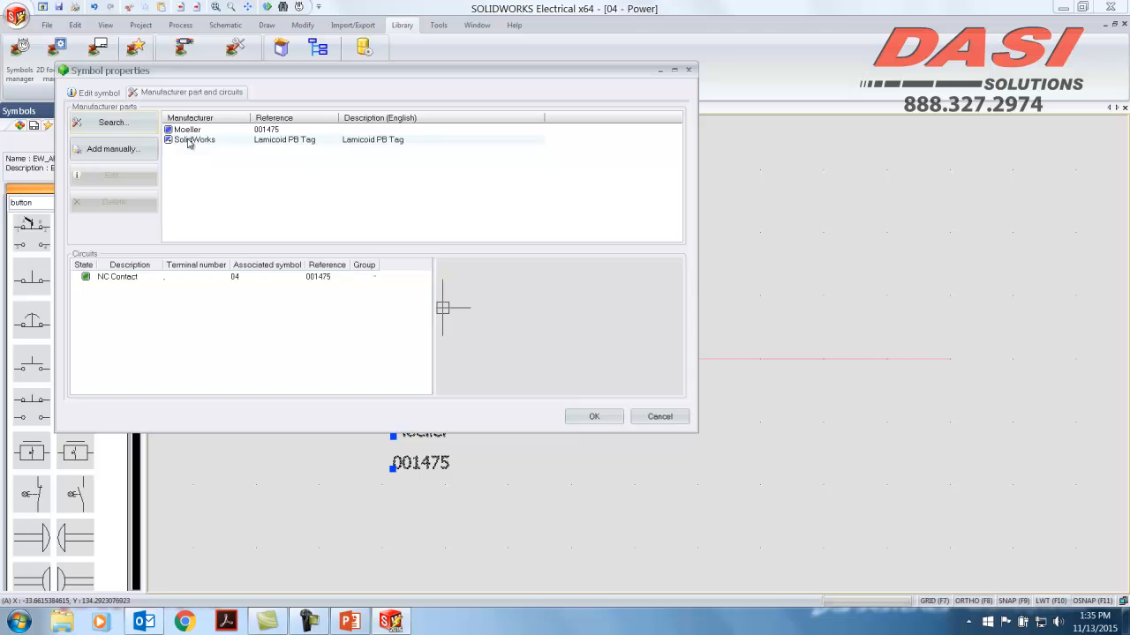
- Edit the Lamicoid PB Tag part and assign PB Lamicoid tag as its 2D footprint
left_click(193, 140)
left_click(113, 177)
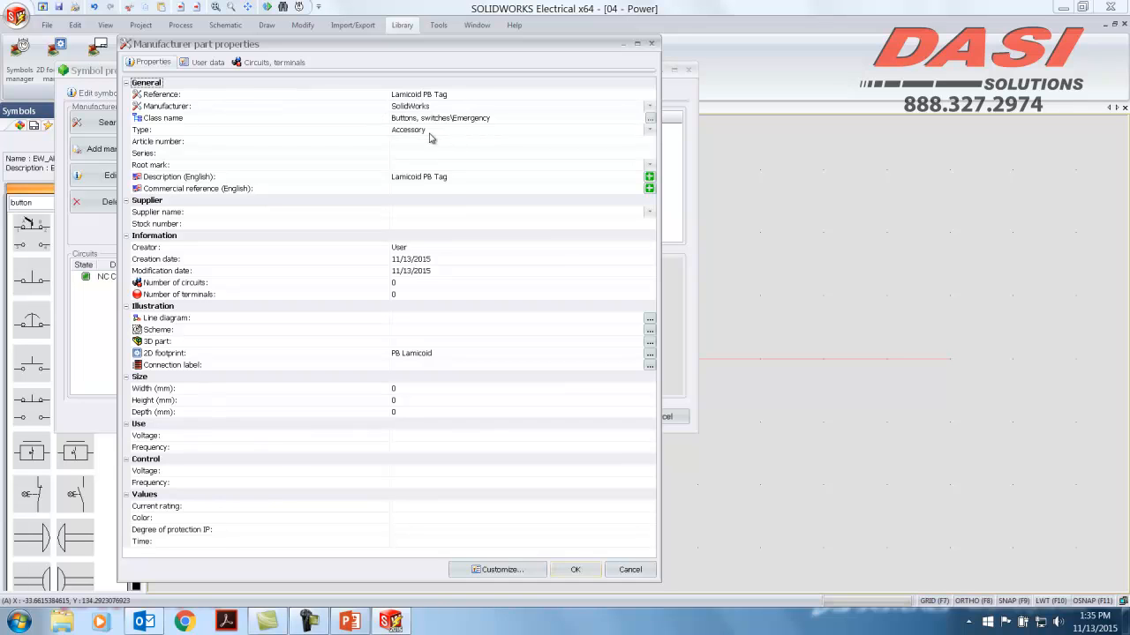
left_click(265, 61)
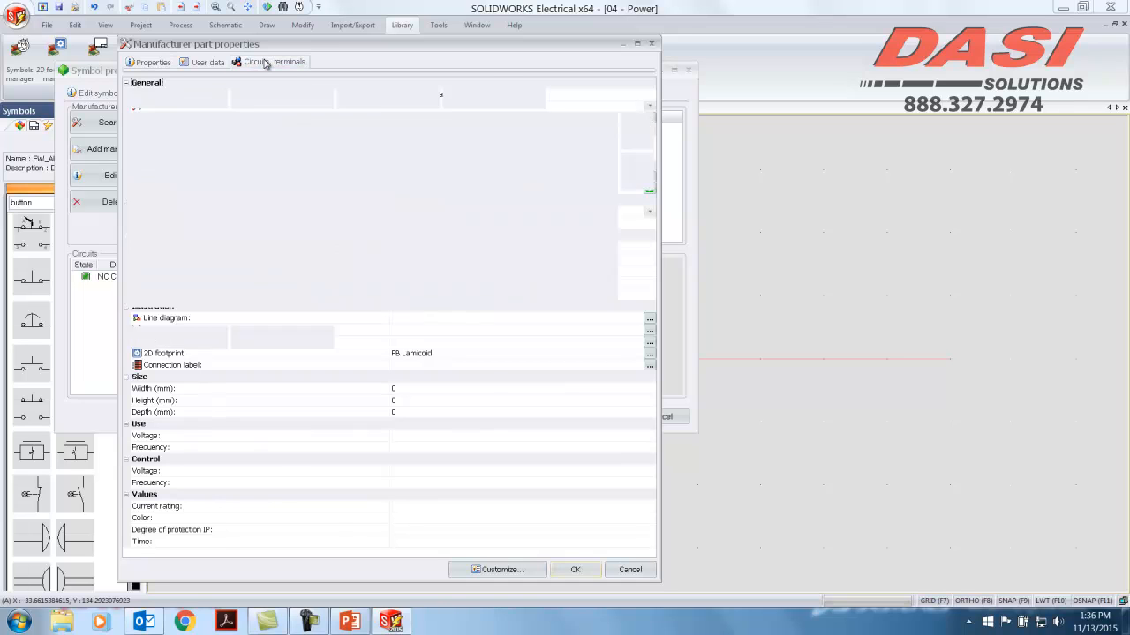
left_click(203, 62)
left_click(147, 62)
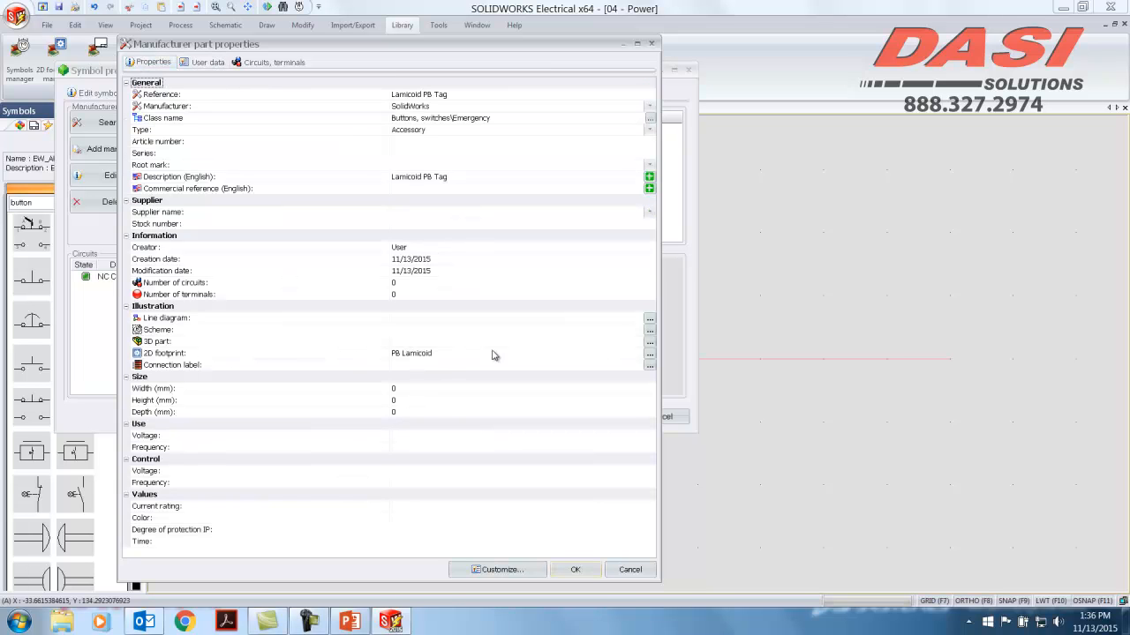
left_click(649, 353)
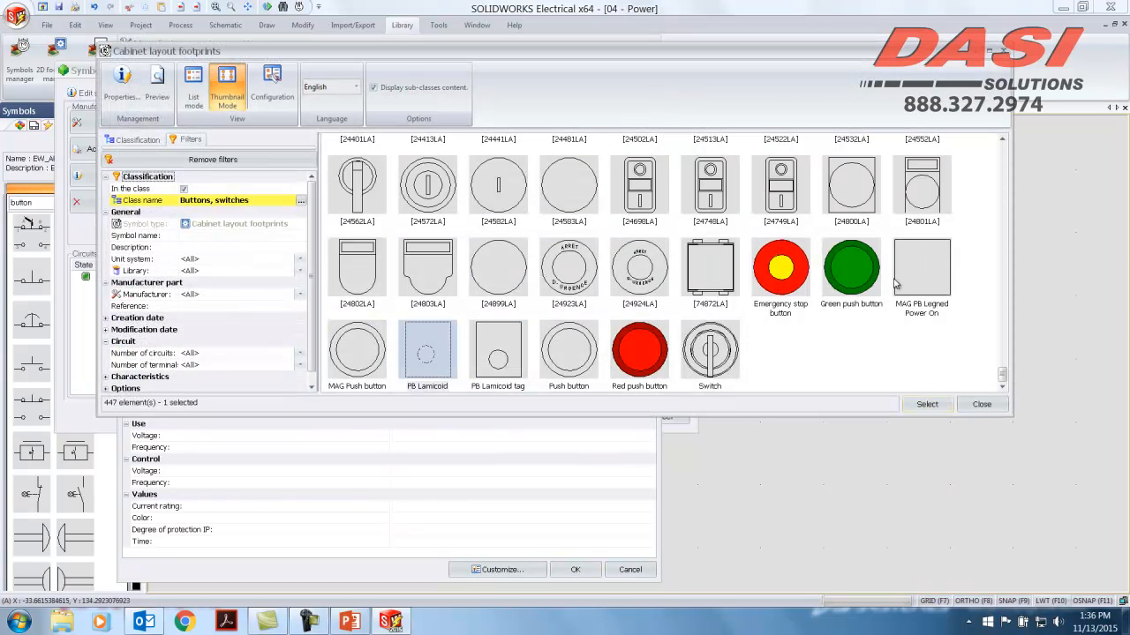
left_click(496, 358)
left_click(939, 407)
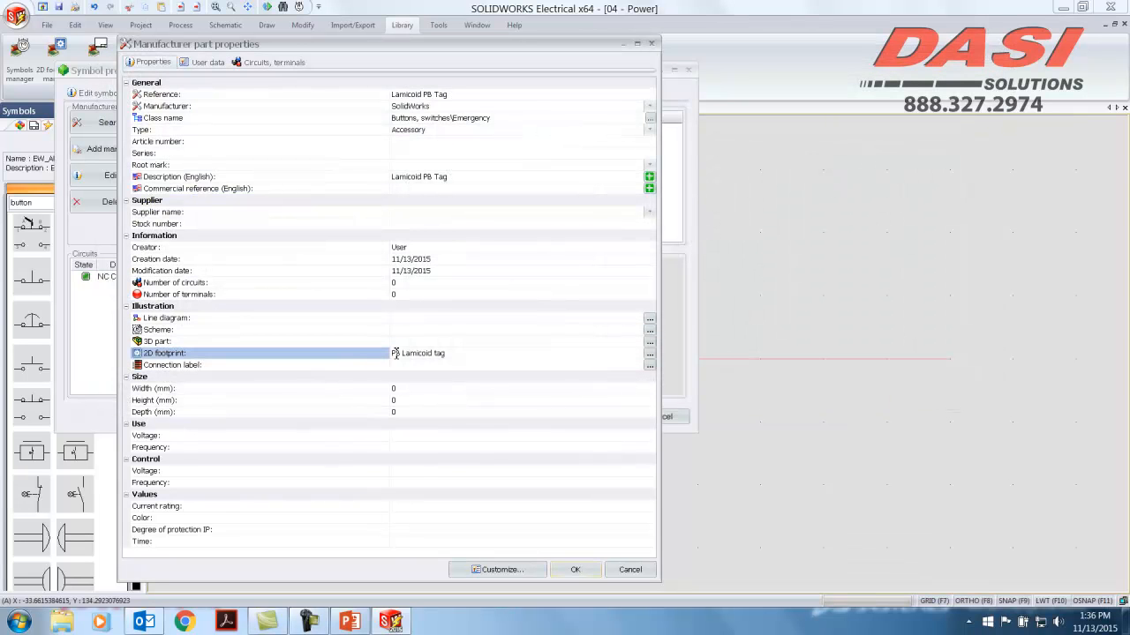
- Accept the part changes, update the catalog with them and apply the E-stop symbol properties
left_click(575, 570)
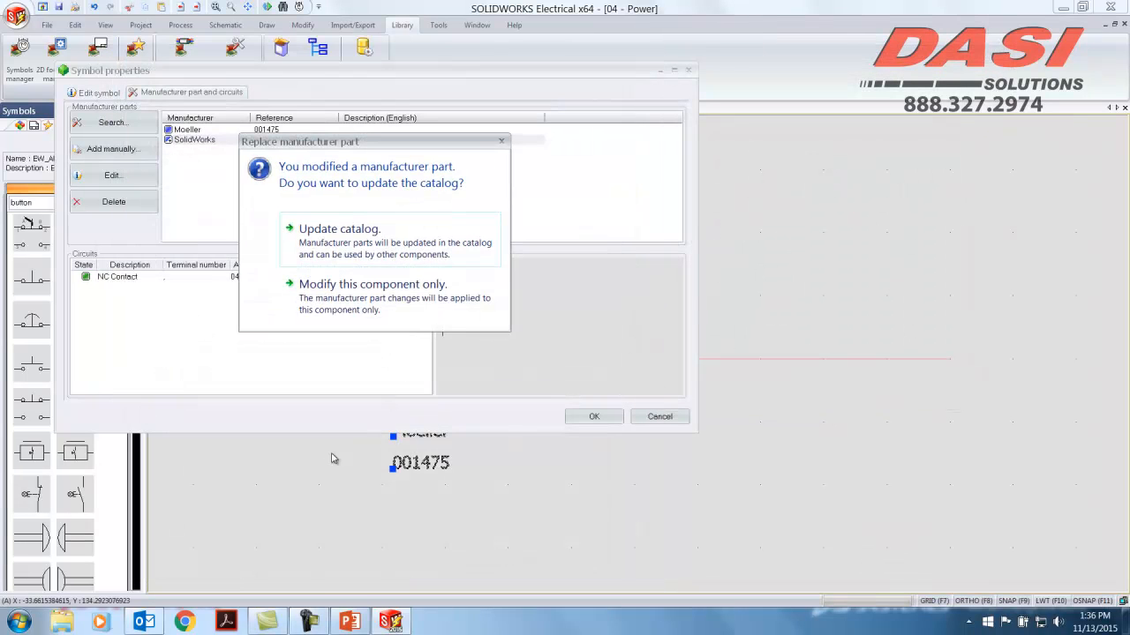
left_click(359, 240)
left_click(594, 417)
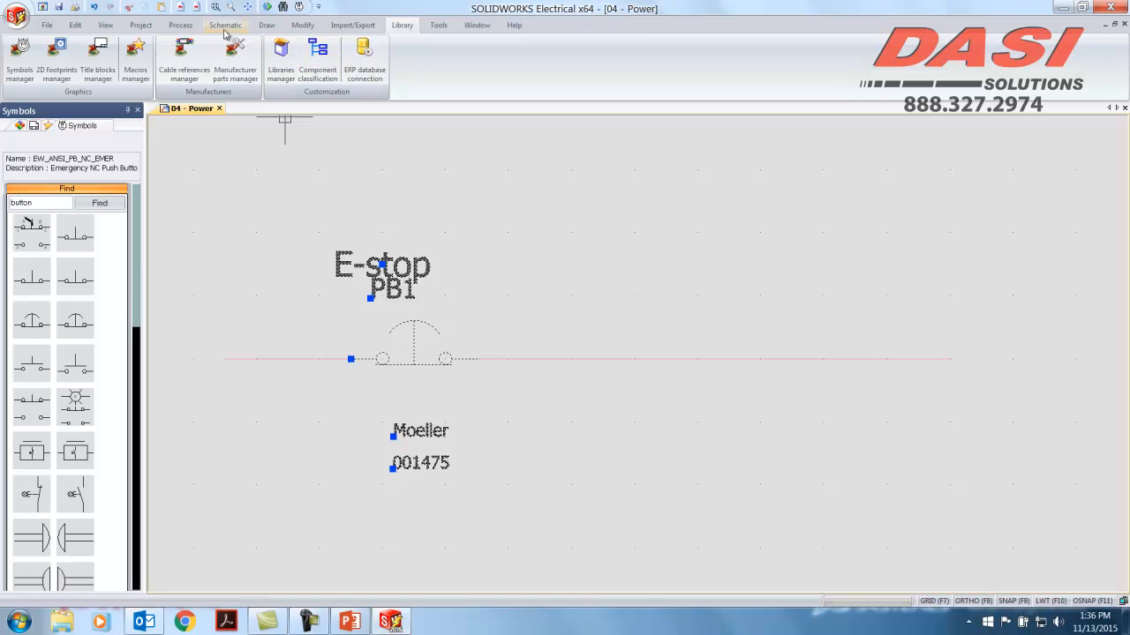
- Generate the 2D cabinet layout drawing for location L1, Main electrical closet
left_click(181, 25)
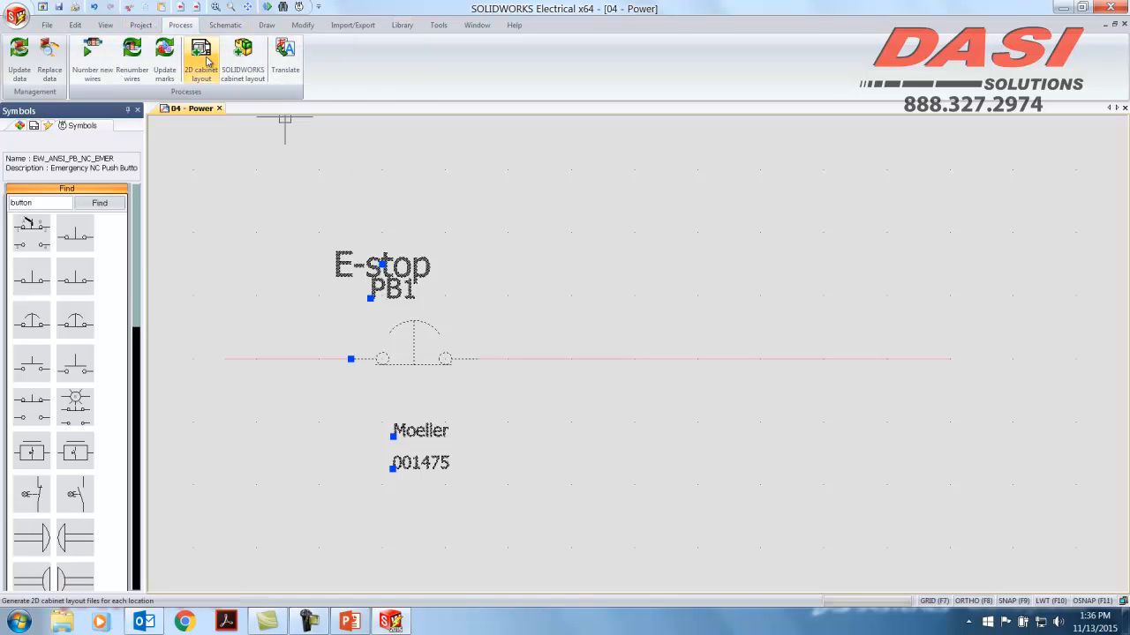
left_click(208, 60)
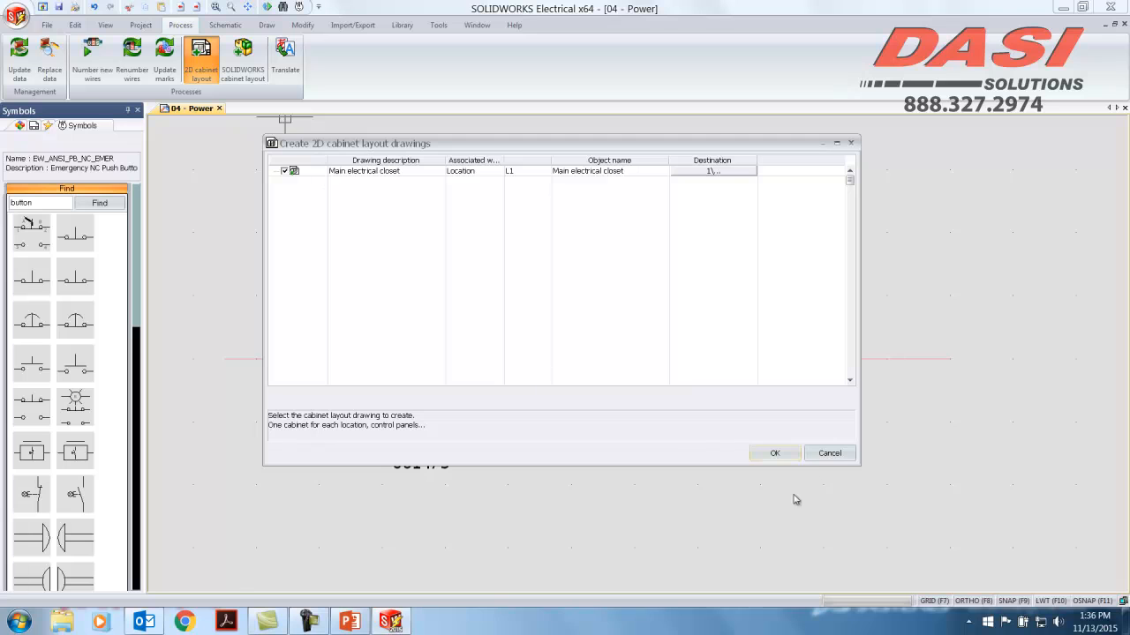
left_click(777, 455)
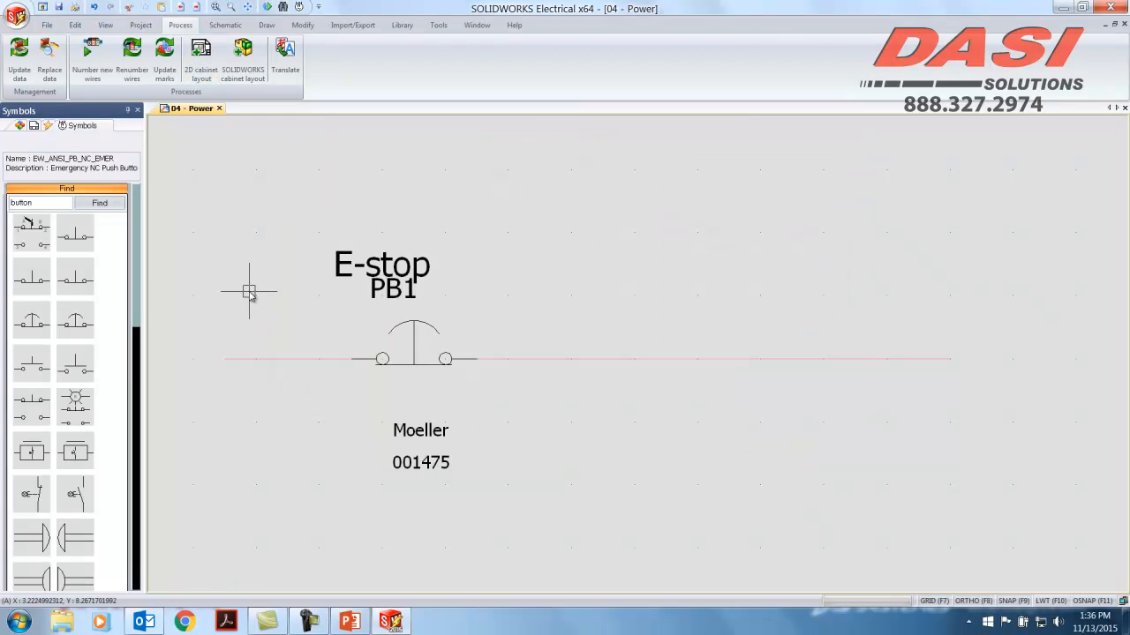
- Open the 06 - Main electrical closet drawing from the document book
left_click(33, 127)
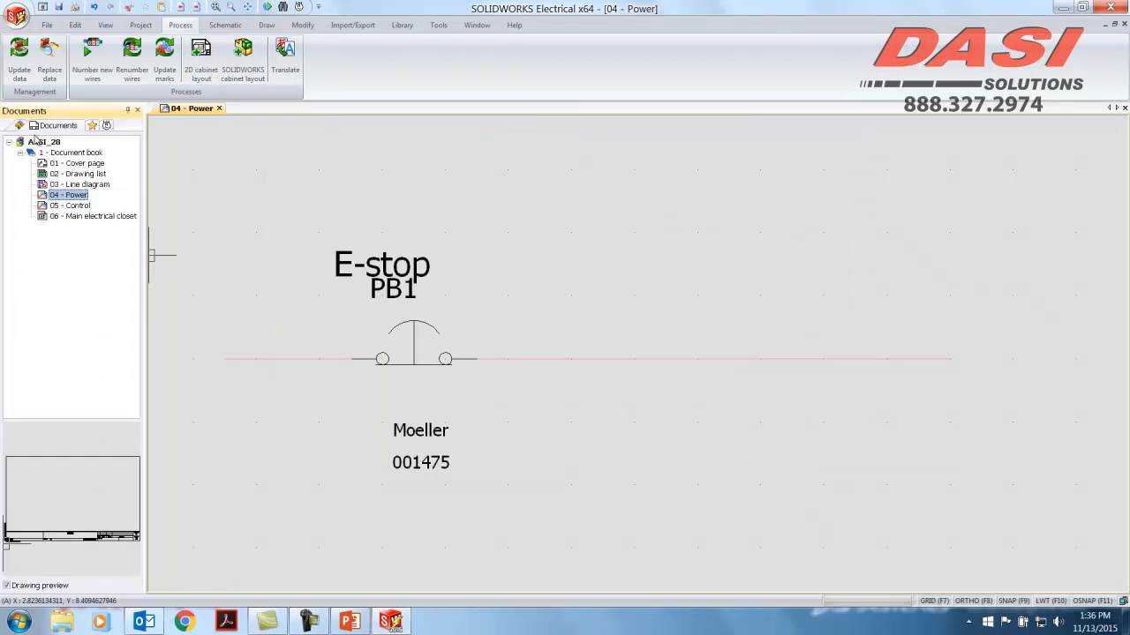
double_click(53, 220)
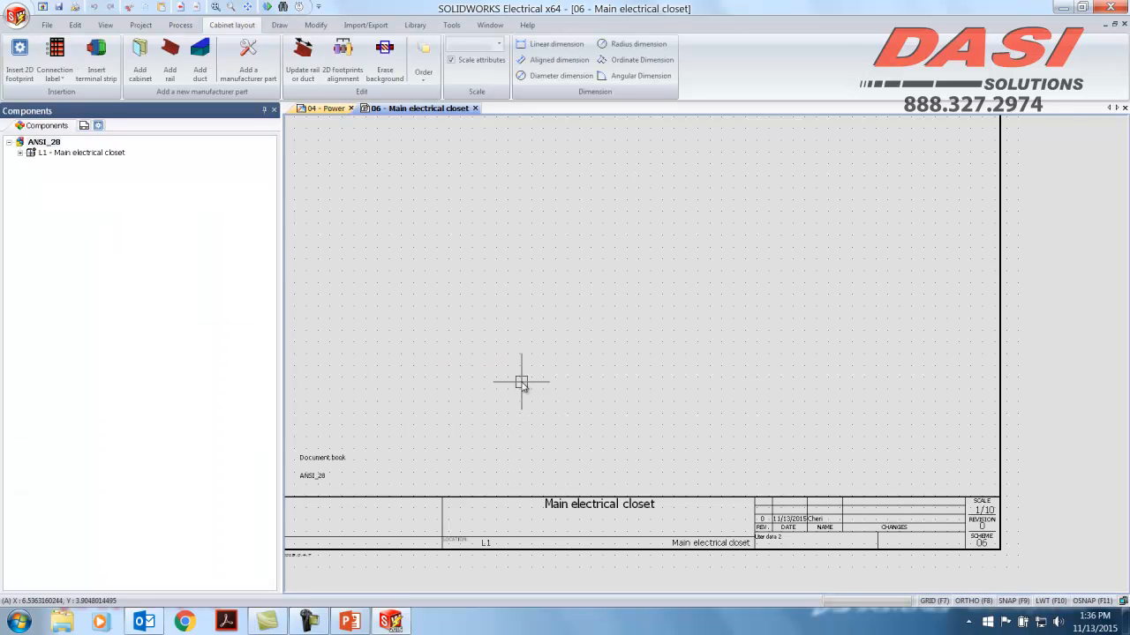
mouse_move(520, 368)
middle_mouse_down()
mouse_move(651, 464)
mouse_move(590, 465)
middle_mouse_up()
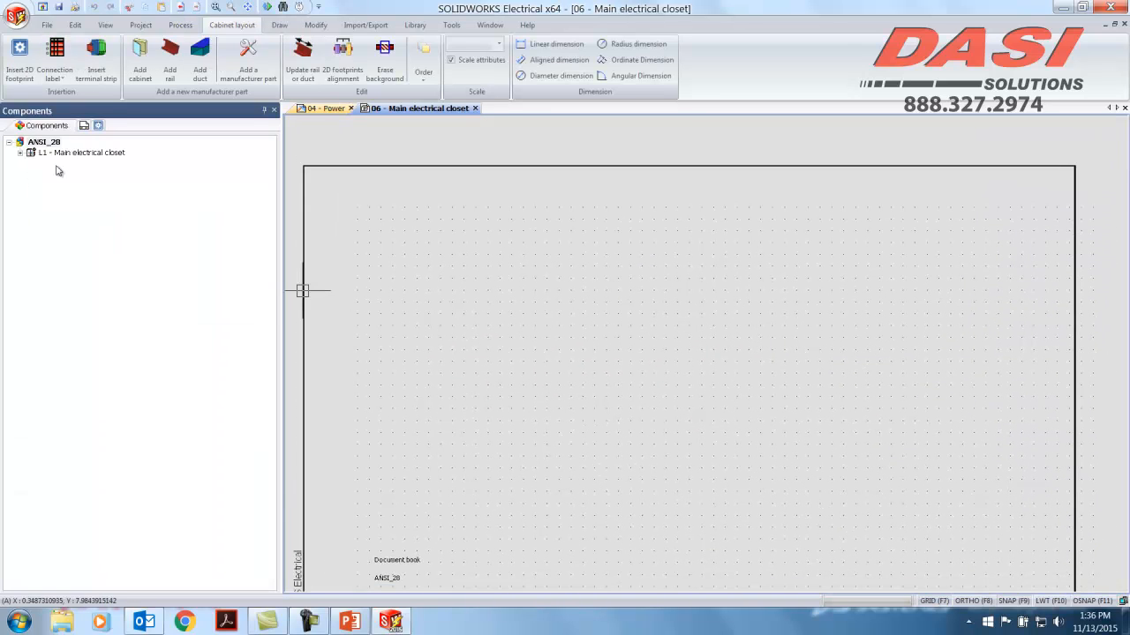
- Expand the E-stop component in the project tree, and list PB1's insertable parts in the cabinet layout tree
left_click(20, 154)
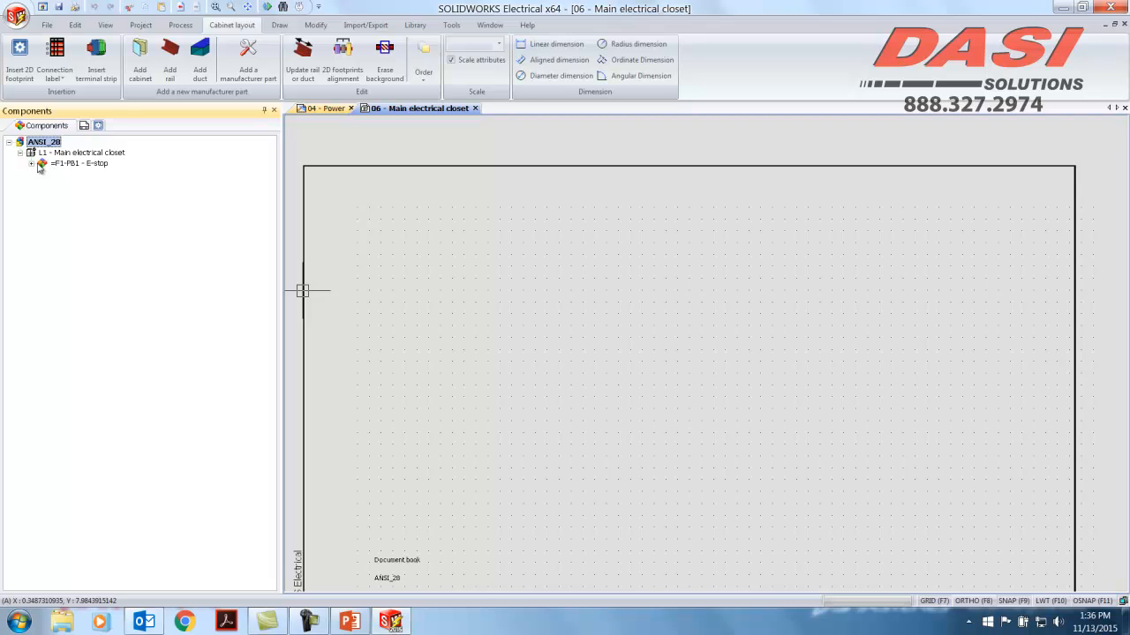
left_click(31, 164)
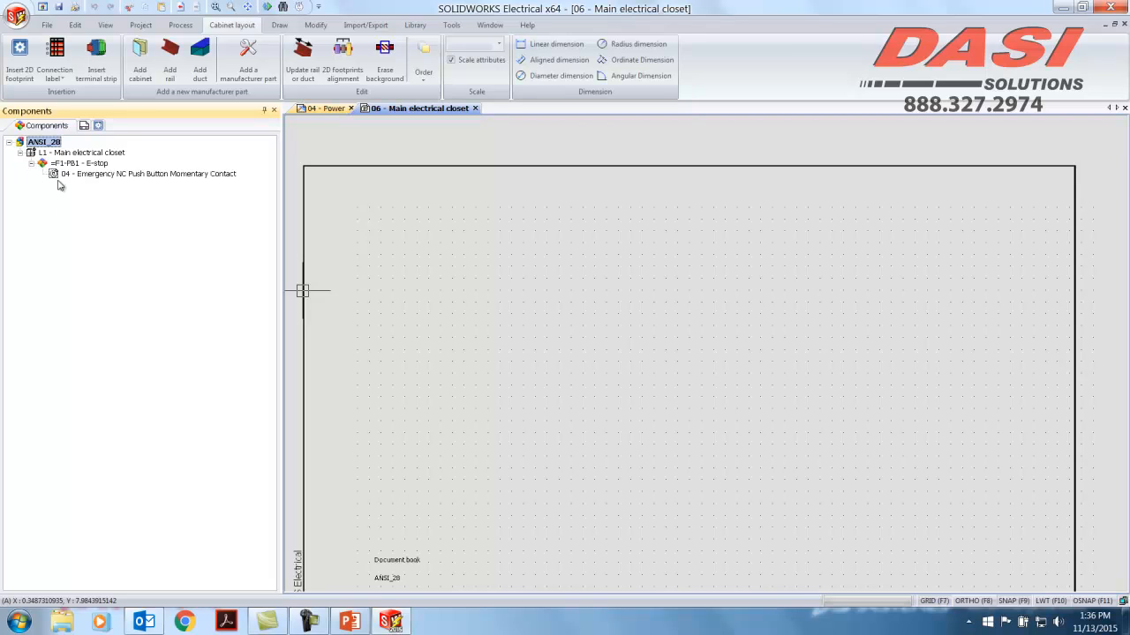
left_click(99, 126)
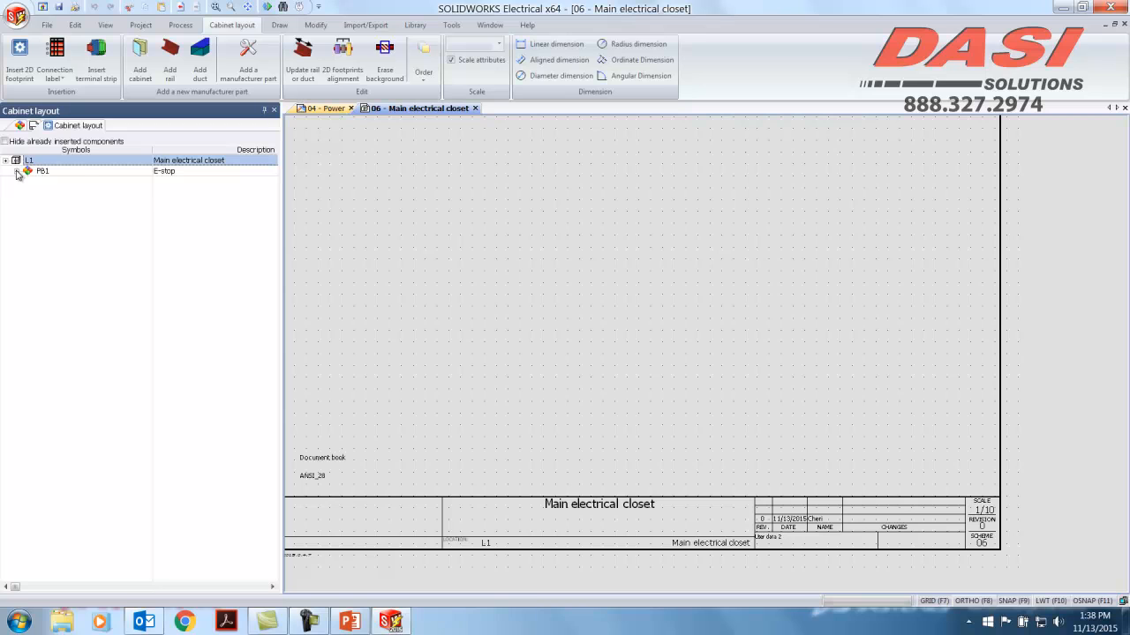
left_click(16, 171)
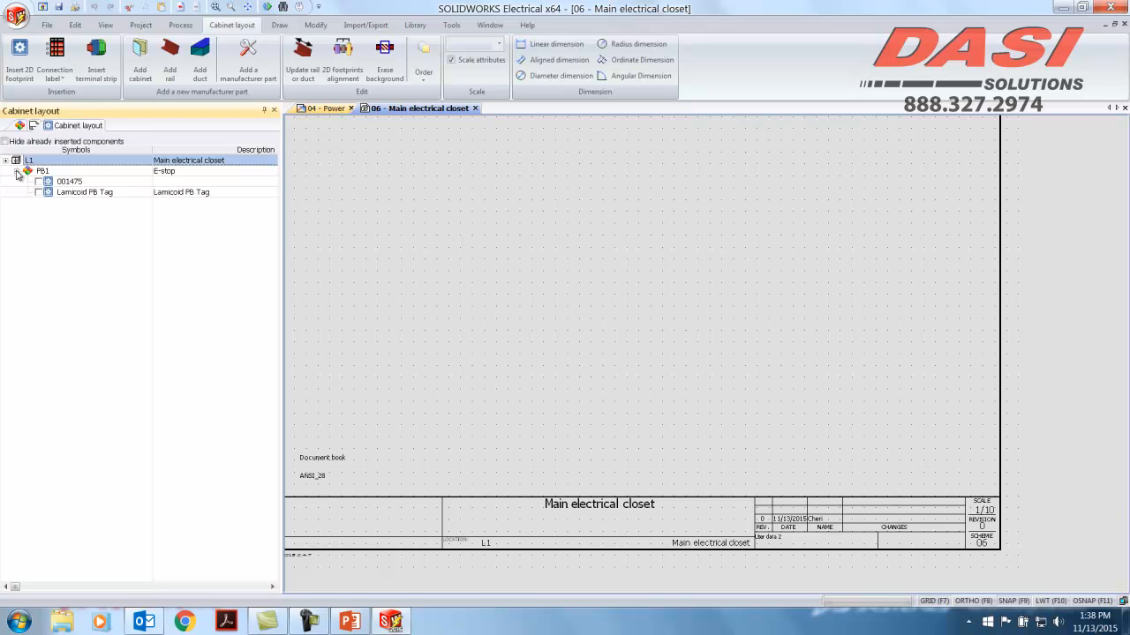
- Insert the Lamicoid PB Tag footprint of PB1 into the open area of the cabinet layout drawing
left_click(87, 194)
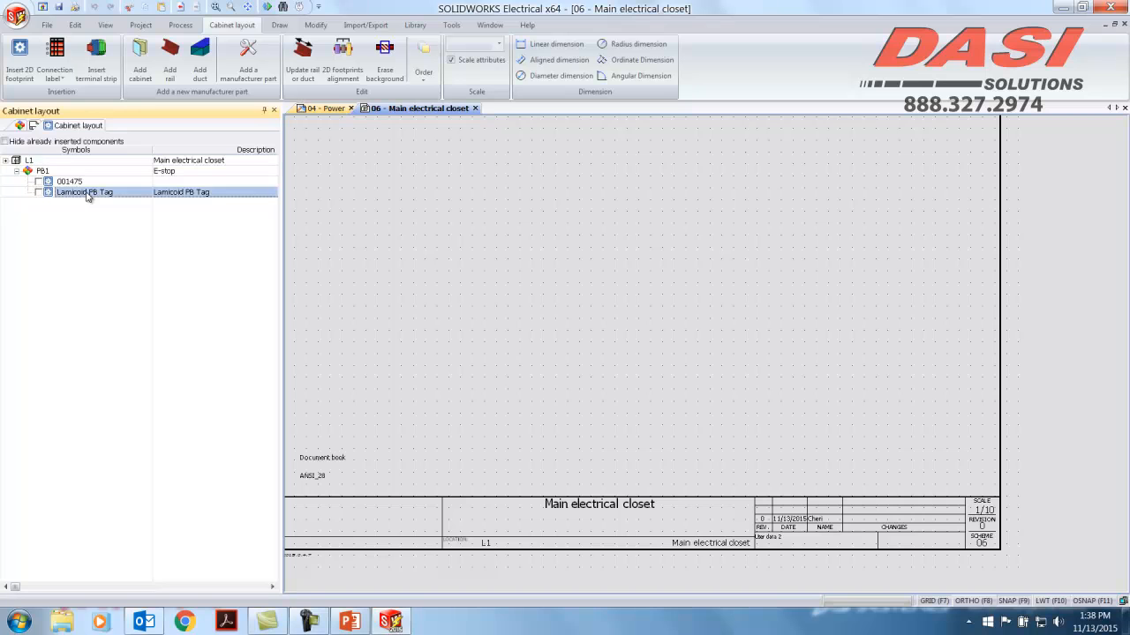
right_click(88, 196)
left_click(115, 201)
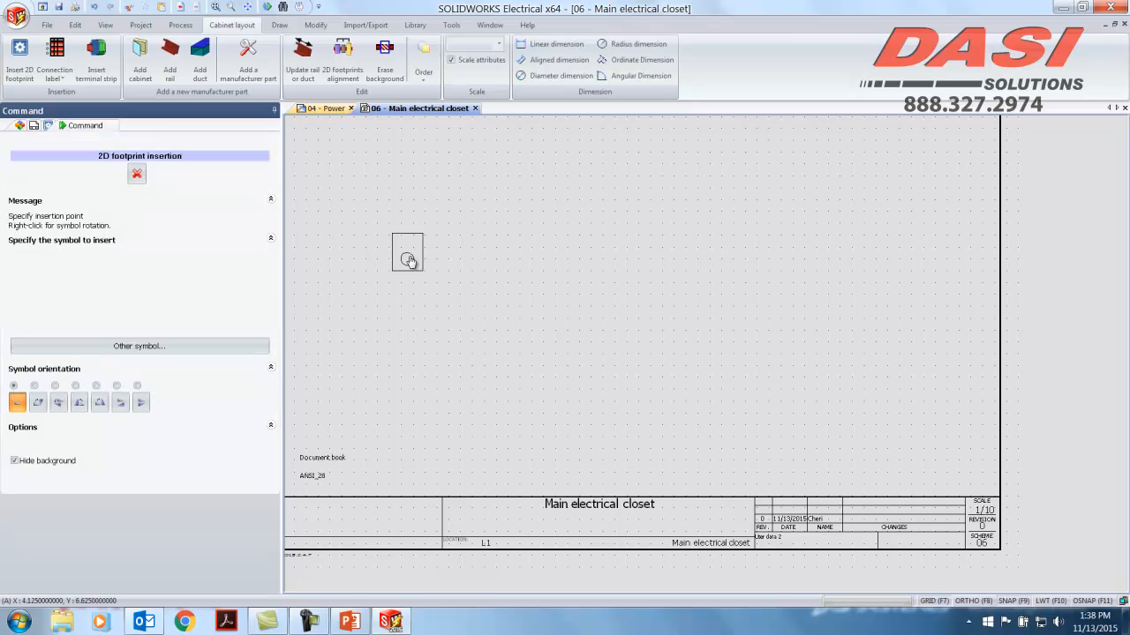
left_click(413, 238)
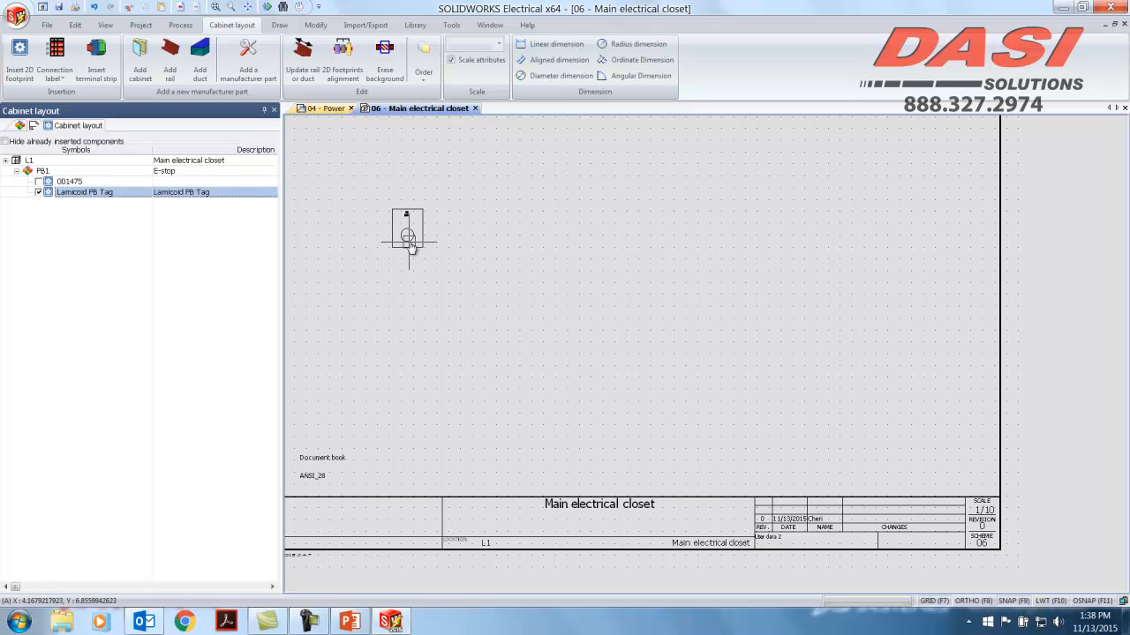
scroll(397, 228, "up", 5)
middle_click_drag(398, 228, 385, 336)
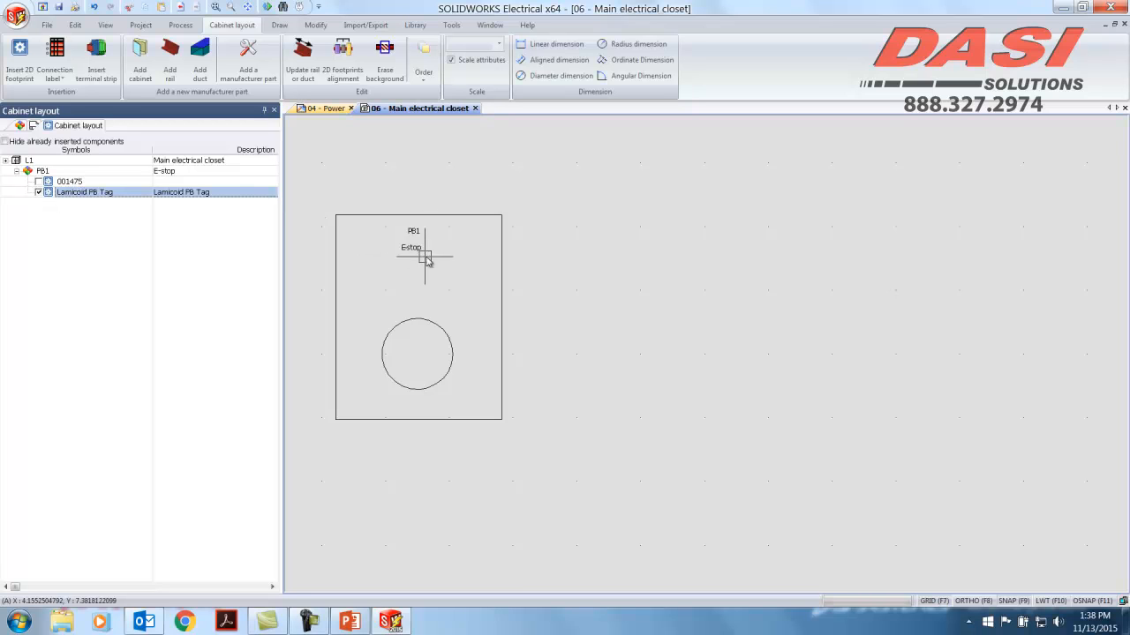
- Insert the 001475 footprint of PB1, centred on the circle of the Lamicoid tag
left_click(71, 182)
right_click(71, 182)
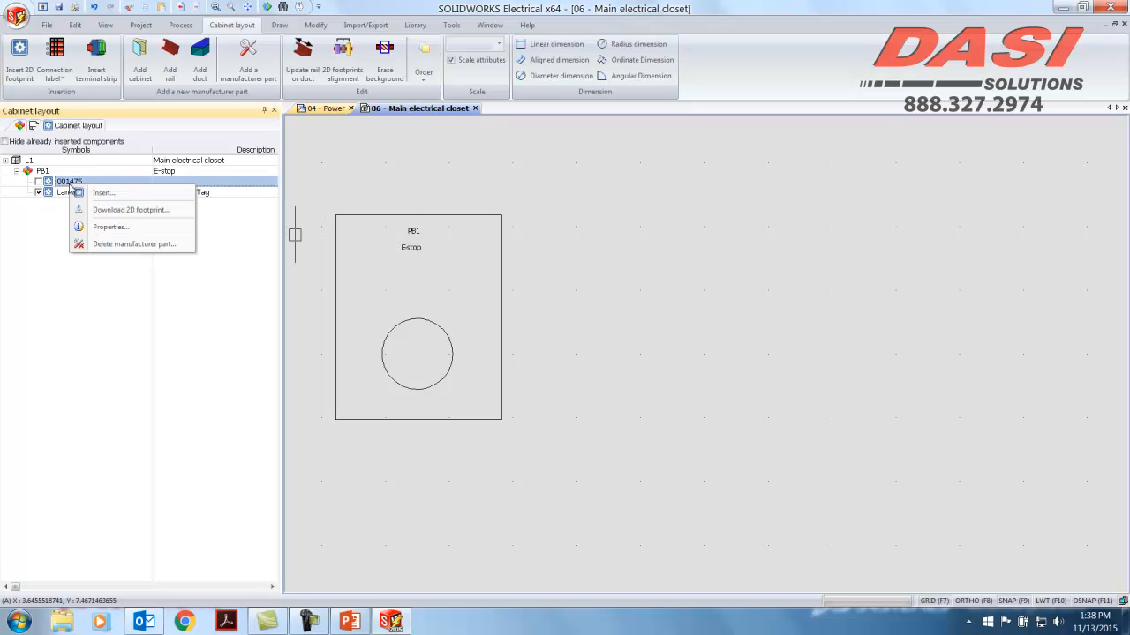
left_click(96, 192)
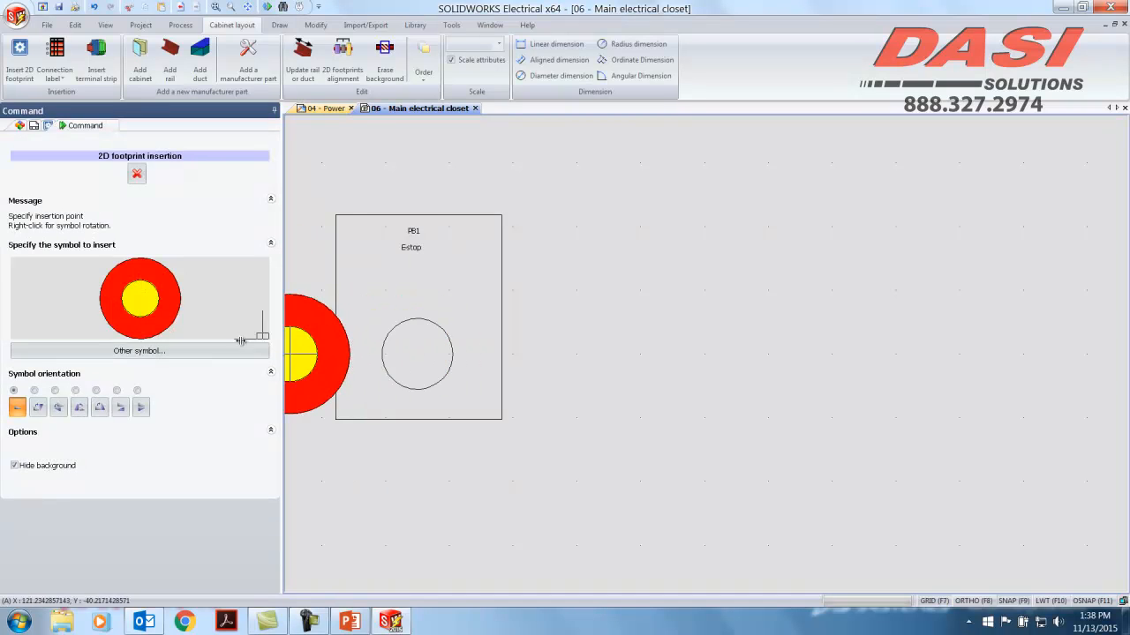
left_click(421, 355)
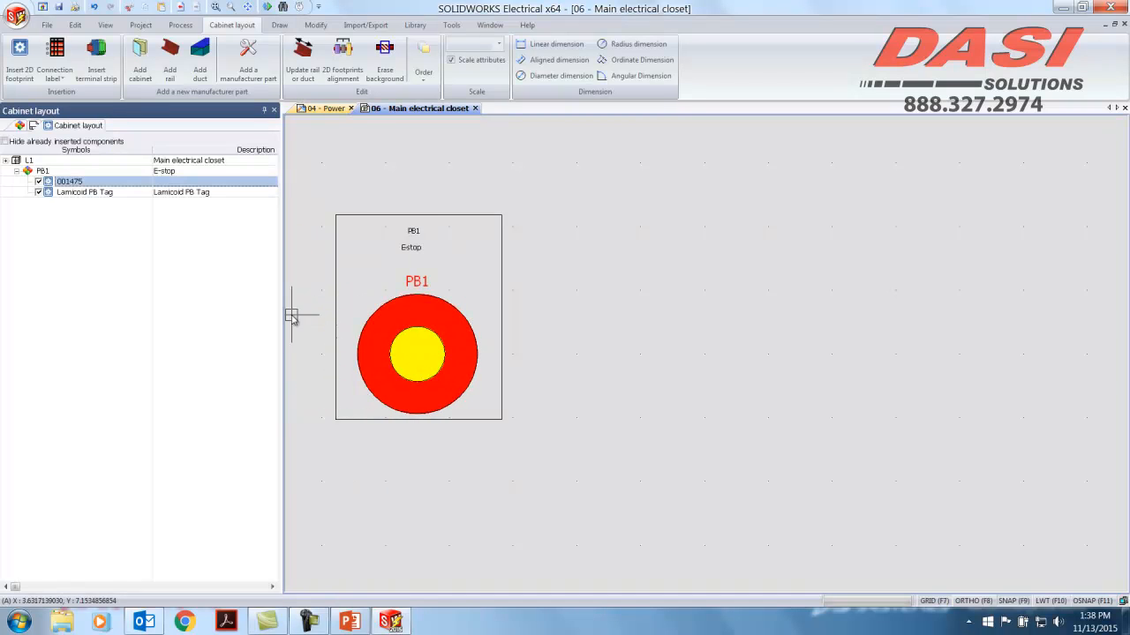
- Hide the symbol mark attribute "PB1" on the red and yellow stop button footprint
left_click(421, 298)
right_click(400, 301)
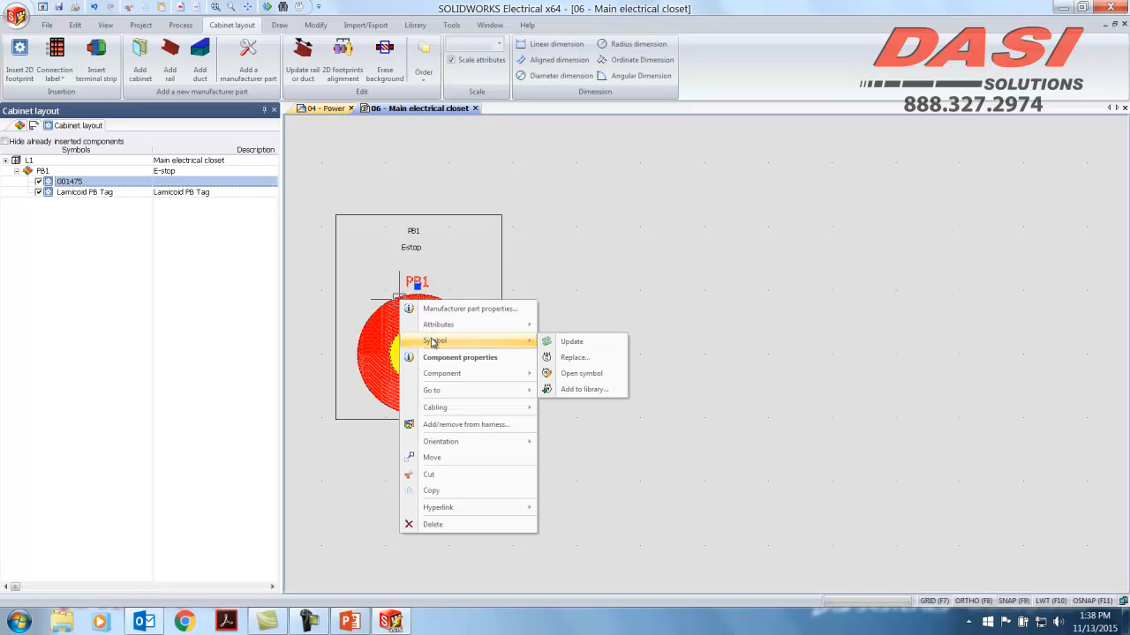
mouse_move(438, 329)
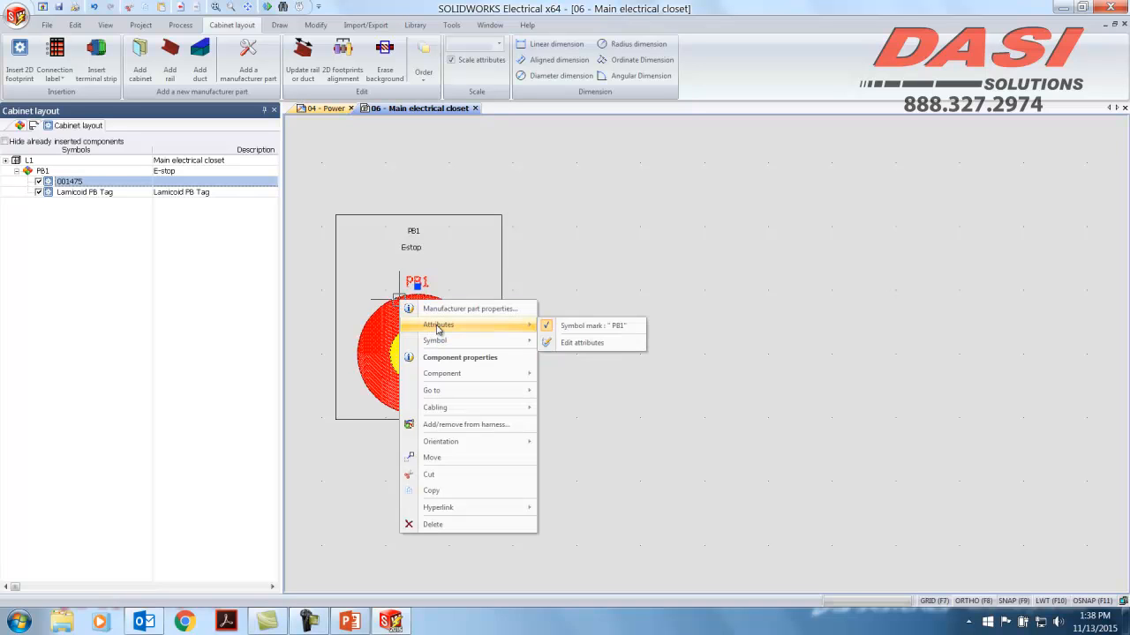
left_click(549, 328)
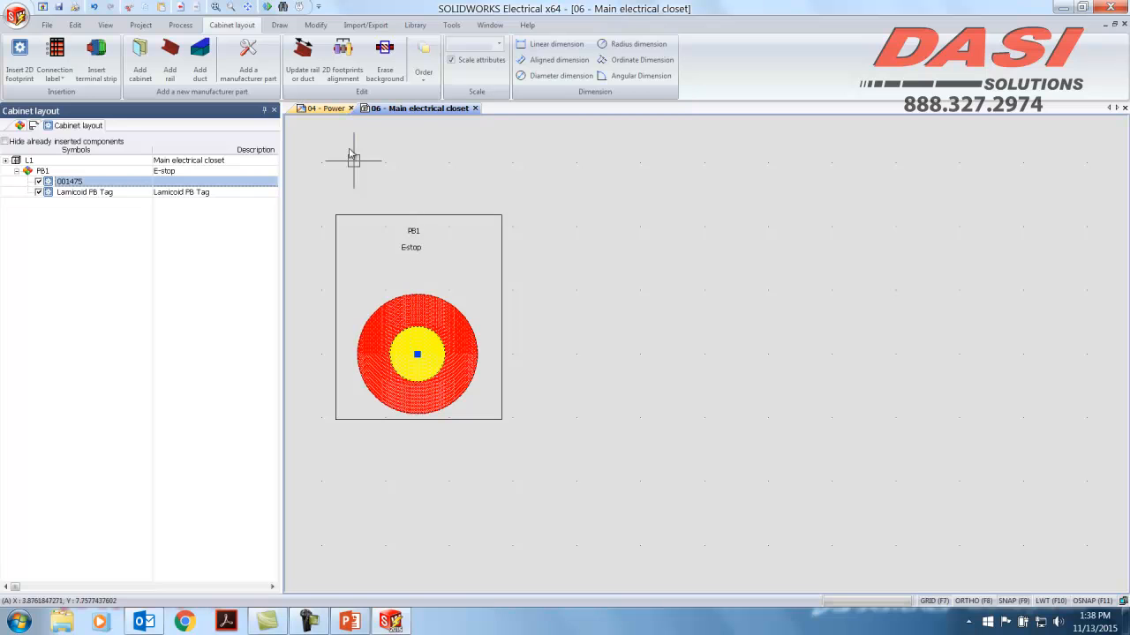
- Open the symbol properties of the E-stop in the 04 - Power drawing and review its manufacturer parts
left_click(341, 110)
left_click(367, 279)
right_click(367, 279)
left_click(366, 268)
right_click(365, 269)
left_click(395, 278)
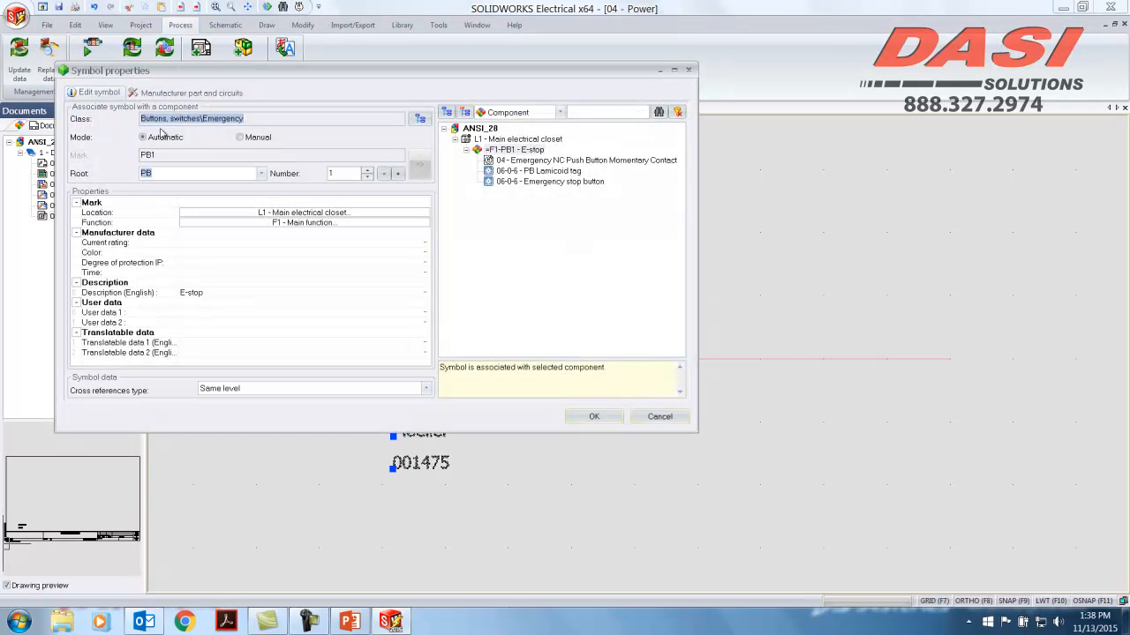
left_click(191, 93)
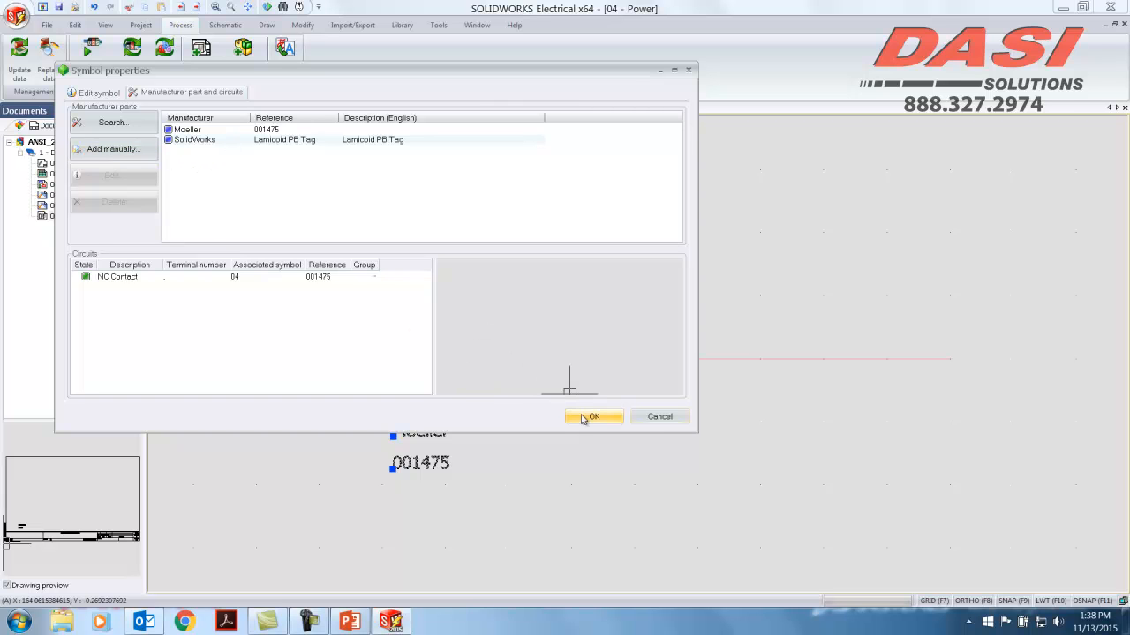
left_click(120, 93)
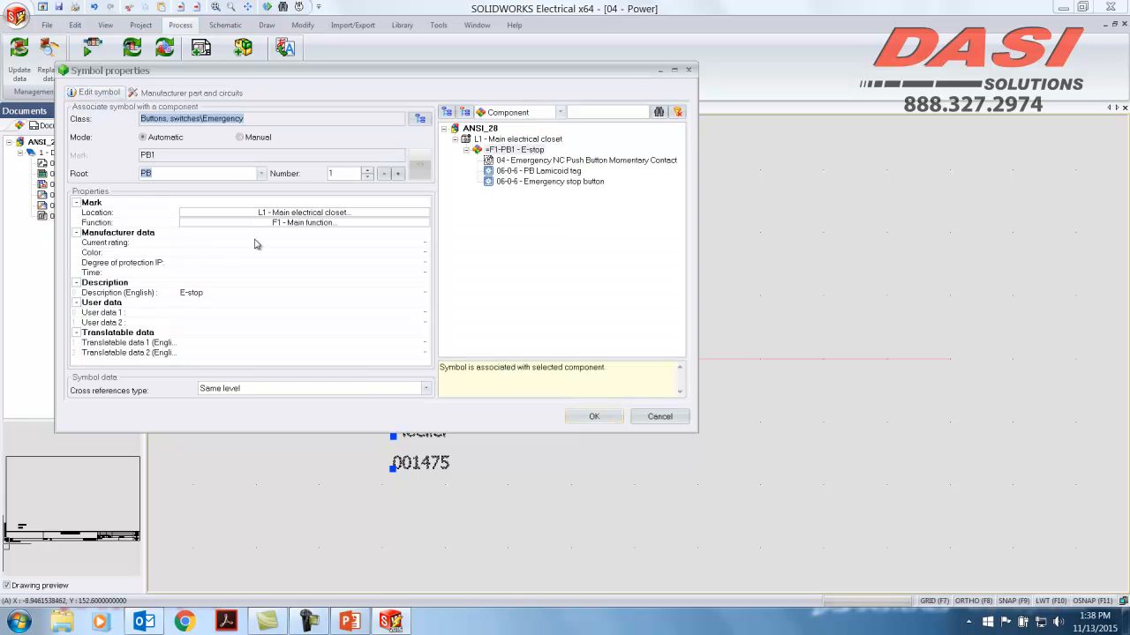
- Set the component's English description to "Emergency Stop" and apply the symbol properties
left_click(231, 295)
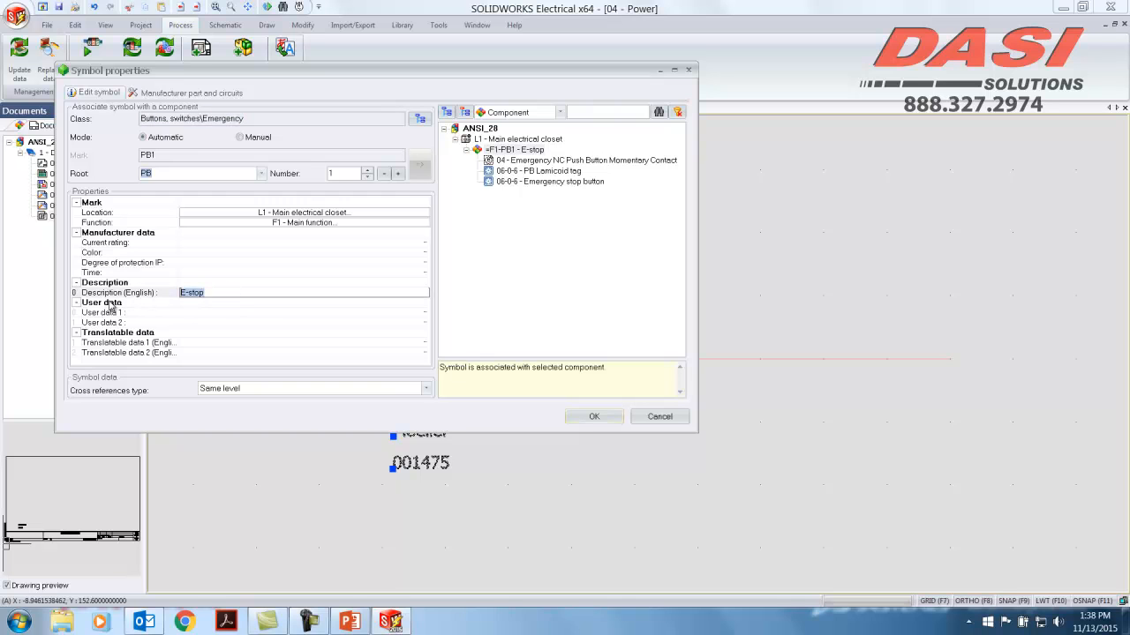
type("Emergency S")
key("Return")
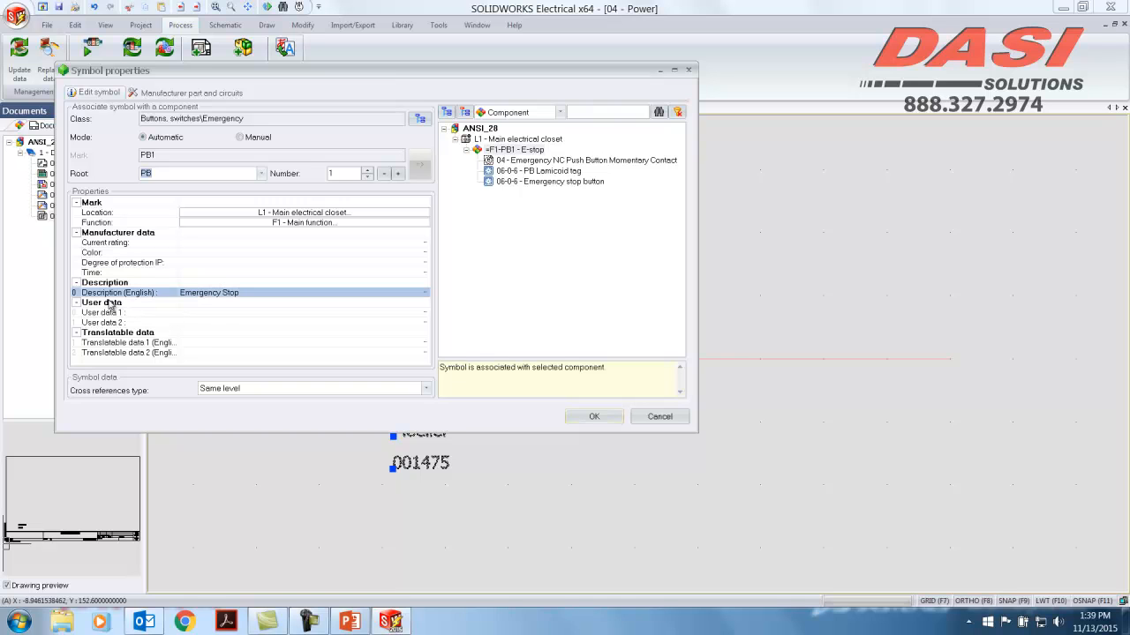
left_click(606, 418)
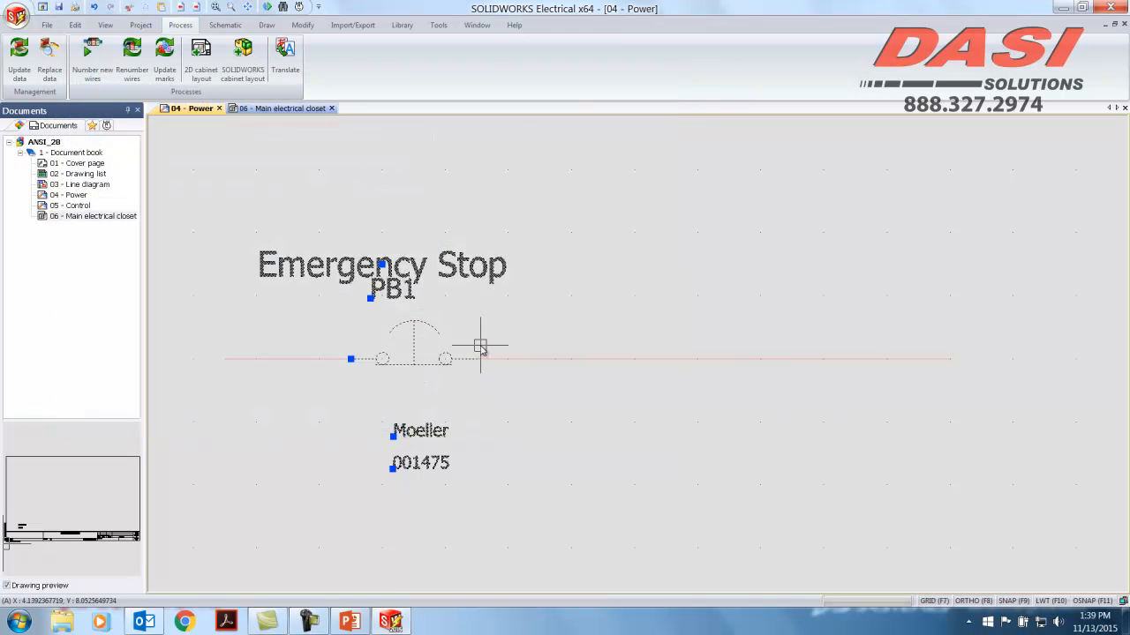
- Return to the 06 - Main electrical closet drawing and examine the description text on the Lamicoid tag
left_click(277, 111)
scroll(420, 273, "up", 3)
middle_click_drag(419, 272, 620, 278)
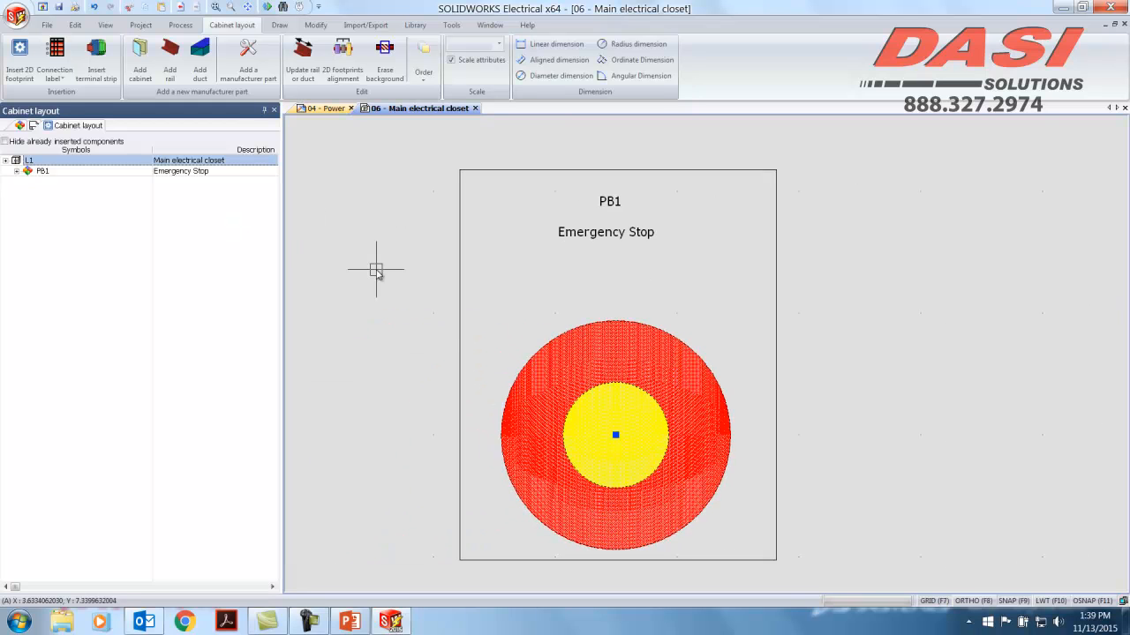
scroll(525, 342, "down", 2)
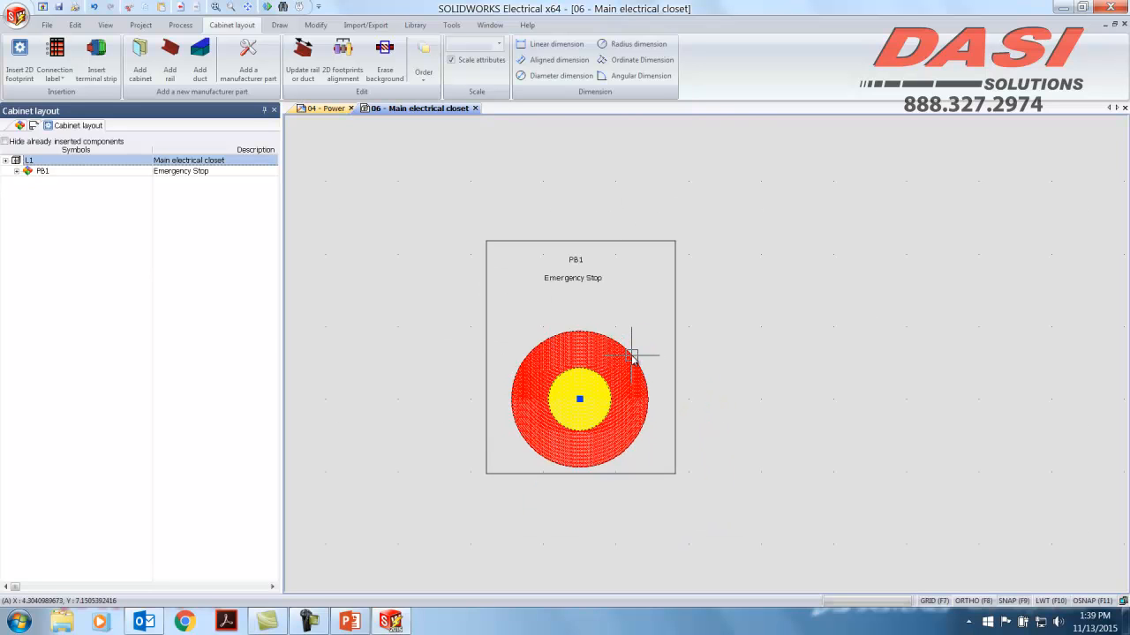
- Move the Lamicoid tag footprint away from the stop button and back to its original place
left_click(603, 239)
left_click_drag(687, 274, 826, 314)
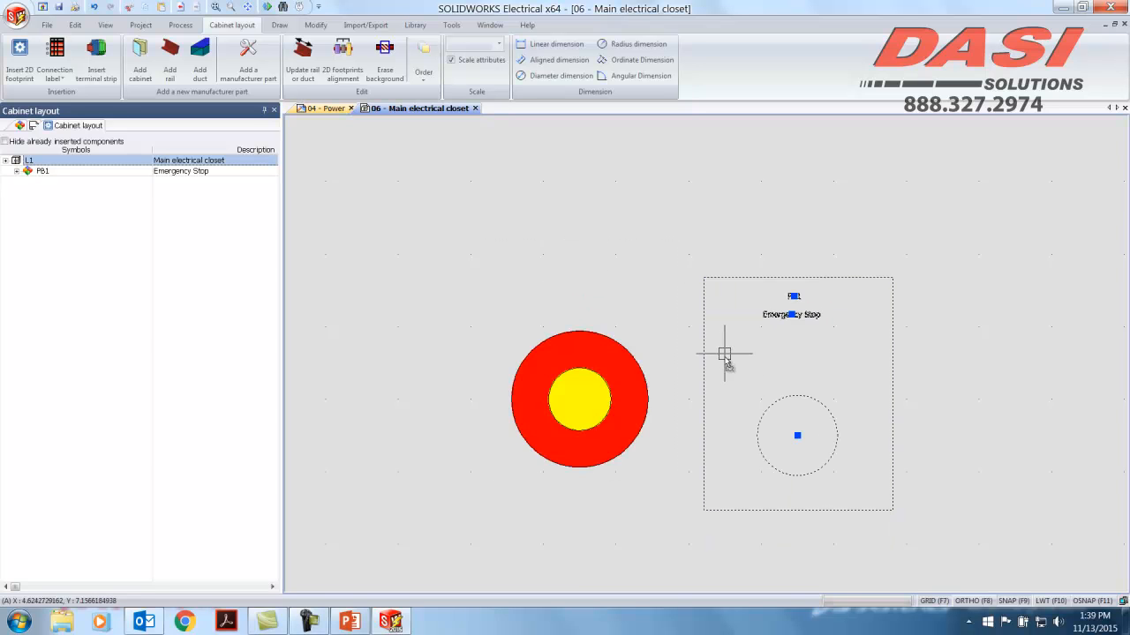
left_click(793, 296)
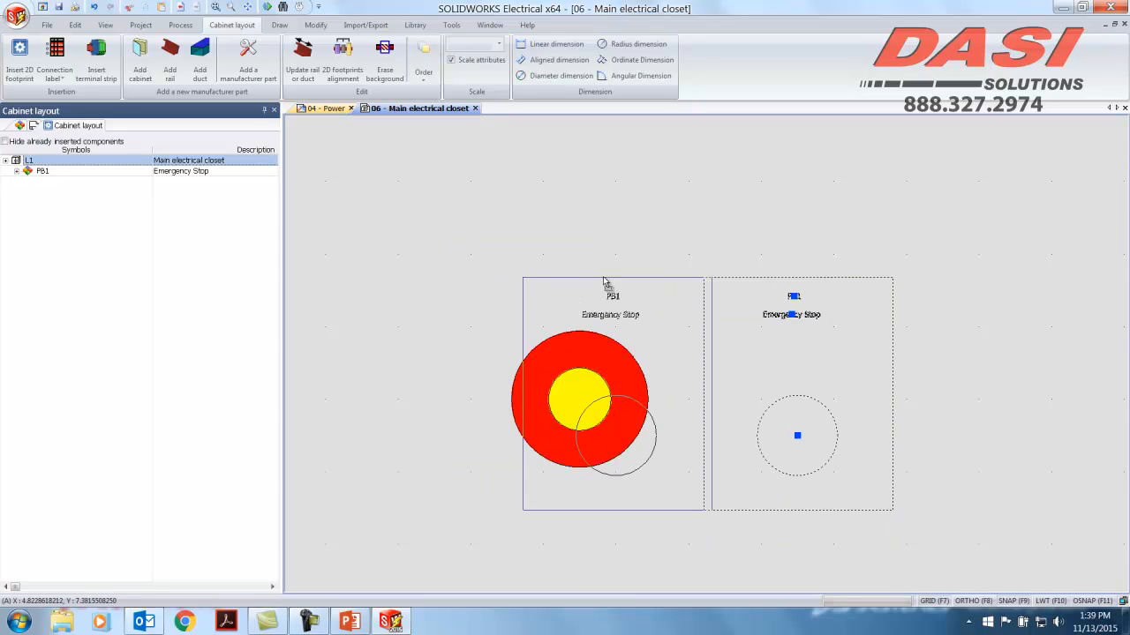
left_click(570, 263)
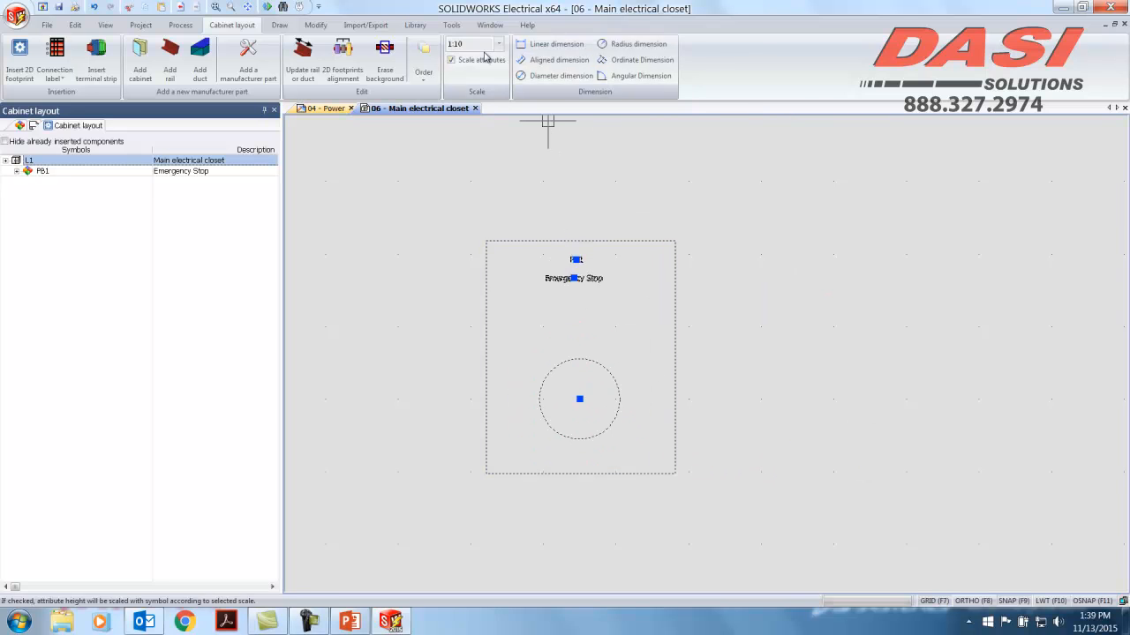
- Move the Lamicoid tag footprint to the right, and place the stop button footprint on top of its circle
left_click(326, 28)
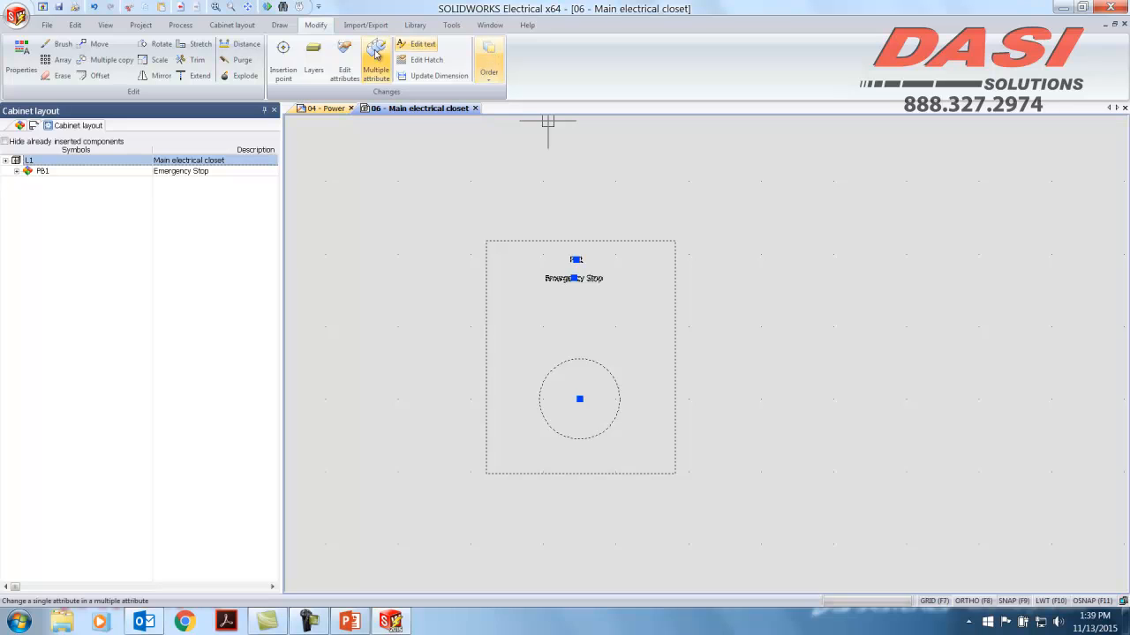
left_click(489, 63)
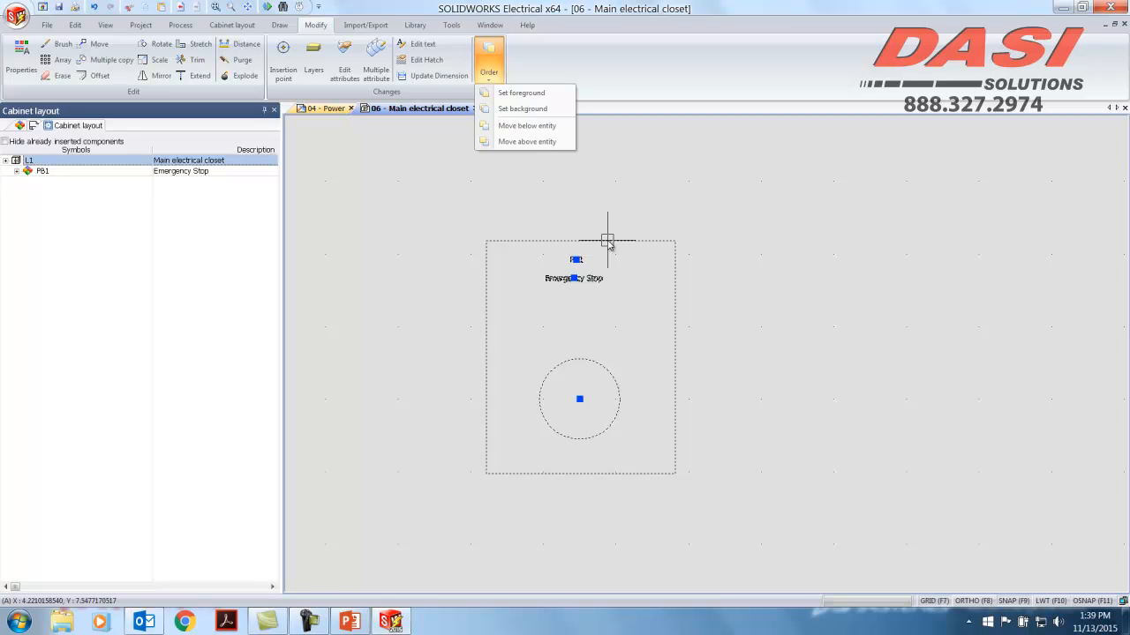
left_click_drag(608, 241, 997, 259)
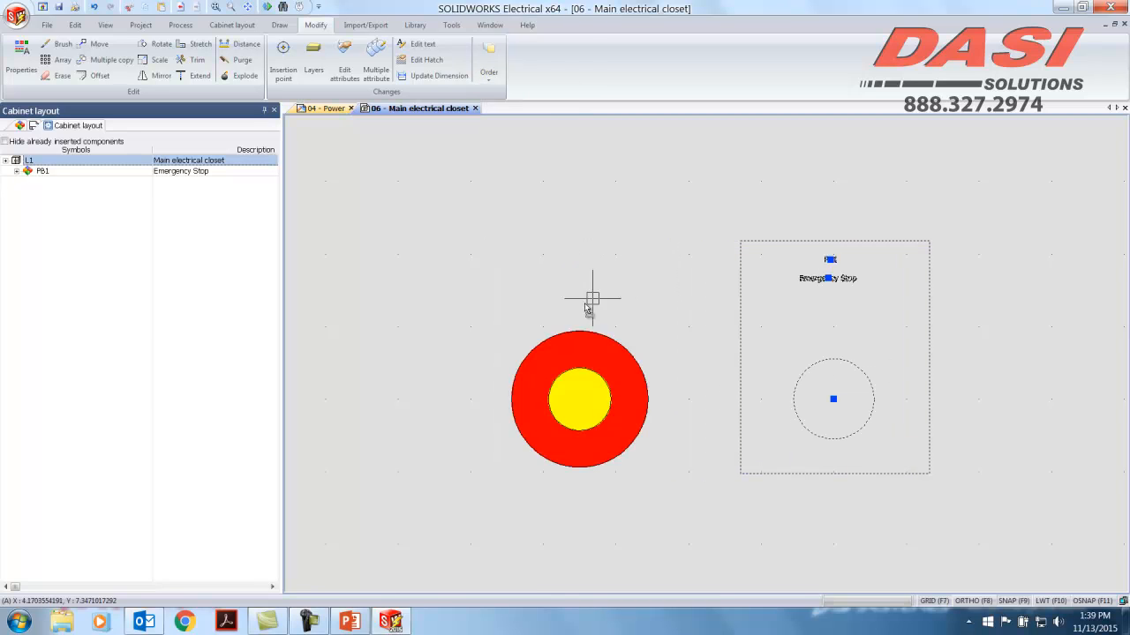
left_click(592, 336)
mouse_move(578, 330)
left_mouse_down()
mouse_move(886, 361)
mouse_move(828, 342)
left_mouse_up()
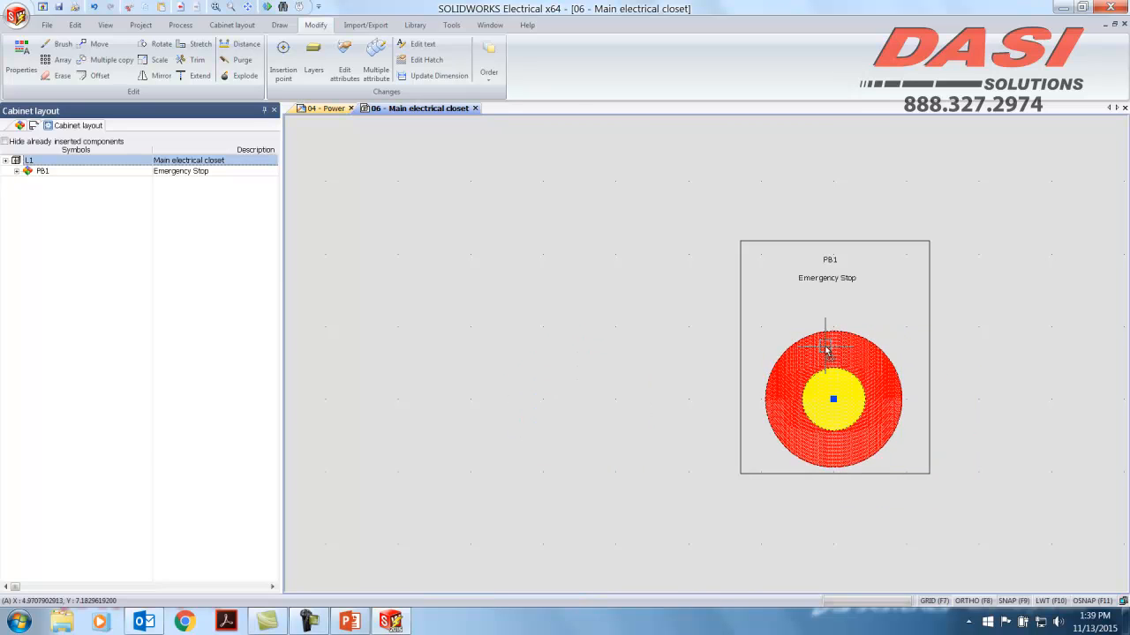
left_click(493, 62)
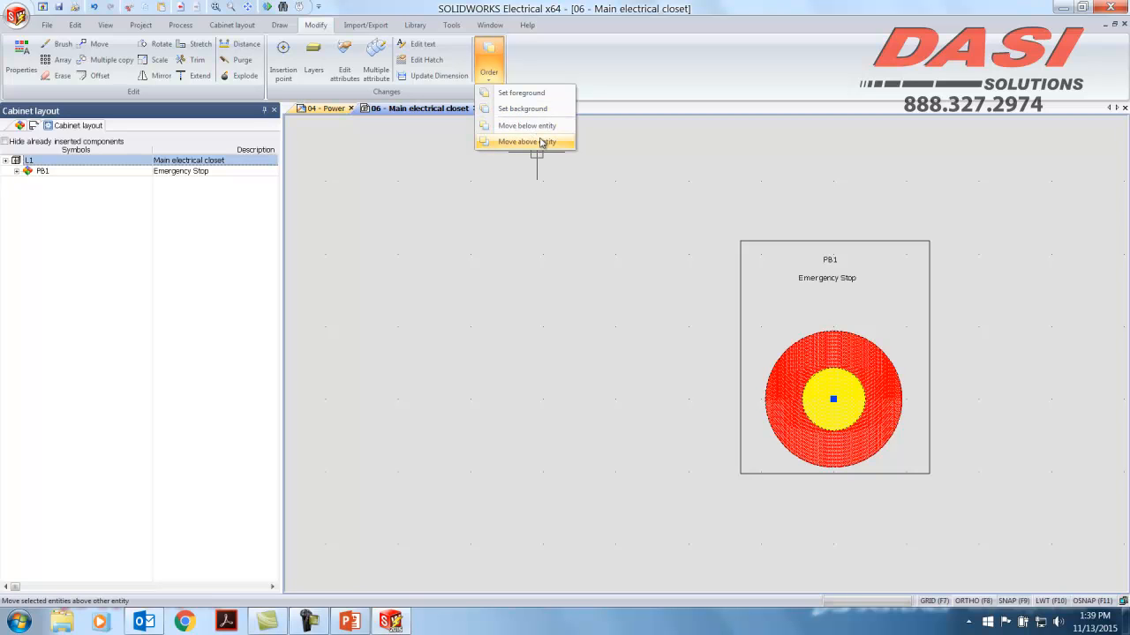
left_click(498, 97)
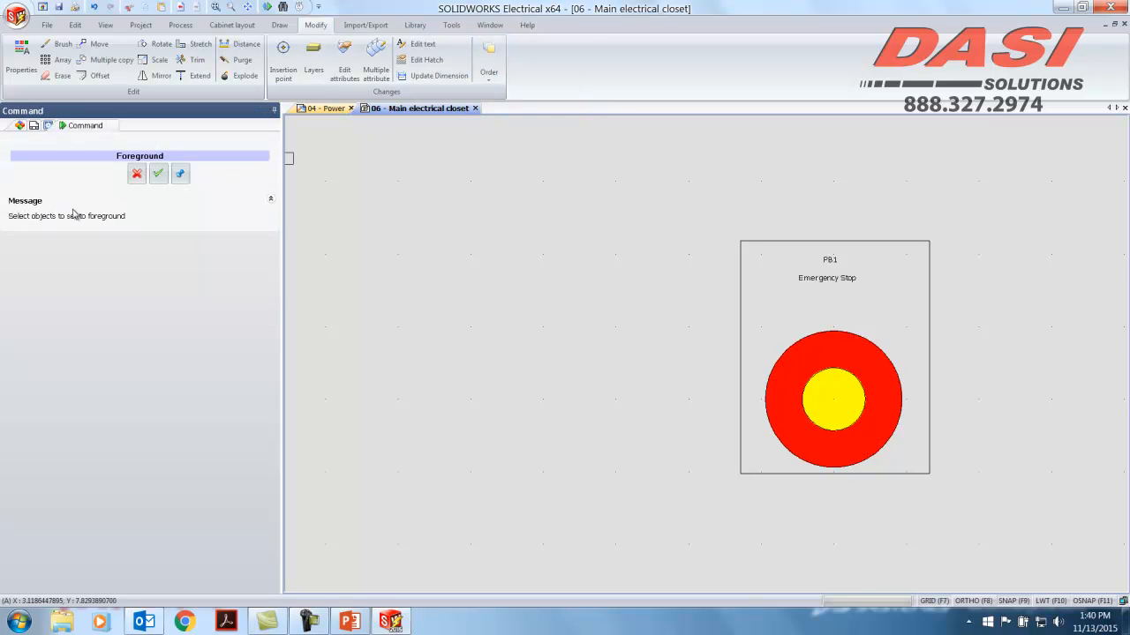
left_click(137, 174)
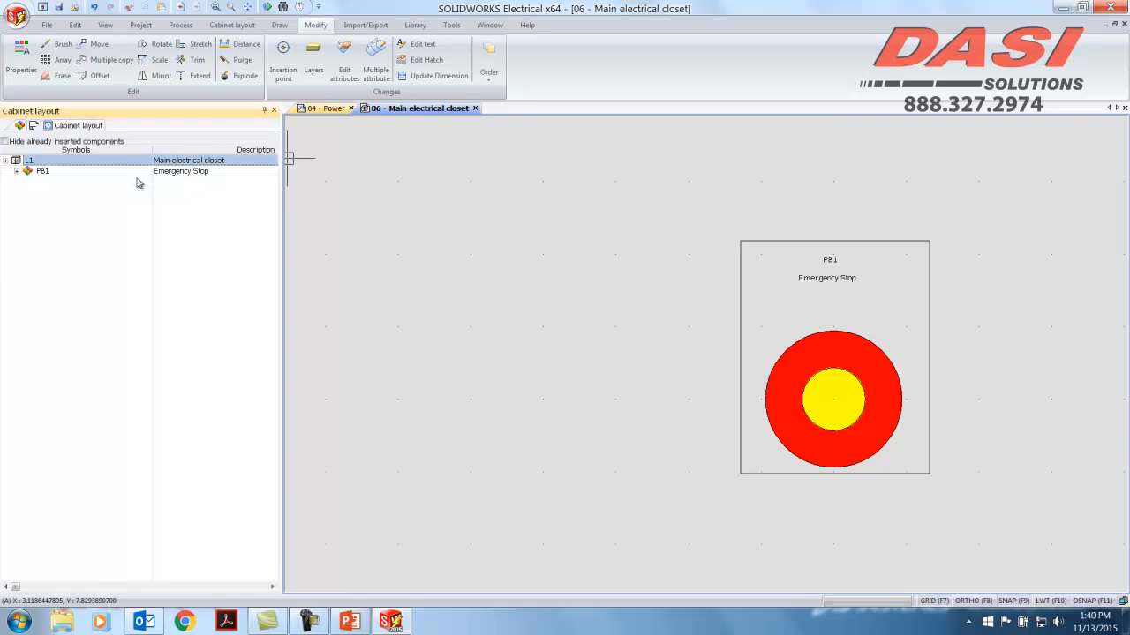
- Select the Lamicoid tag and stop button footprints together and move both to the left in the drawing
left_click(991, 504)
left_click(680, 201)
left_click(830, 260)
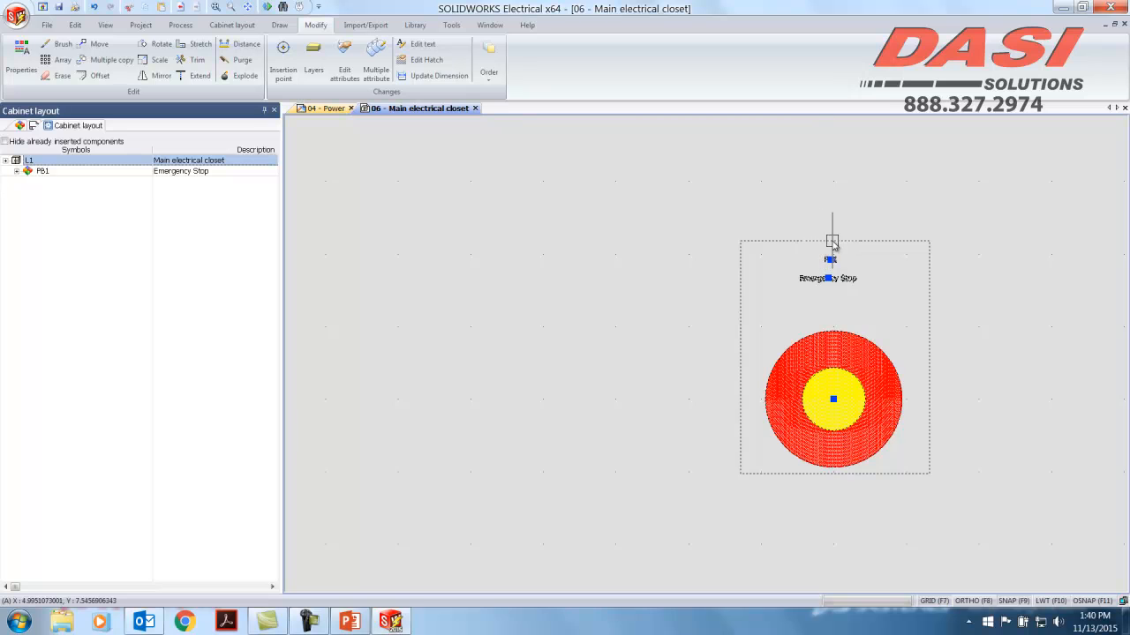
left_click(504, 220)
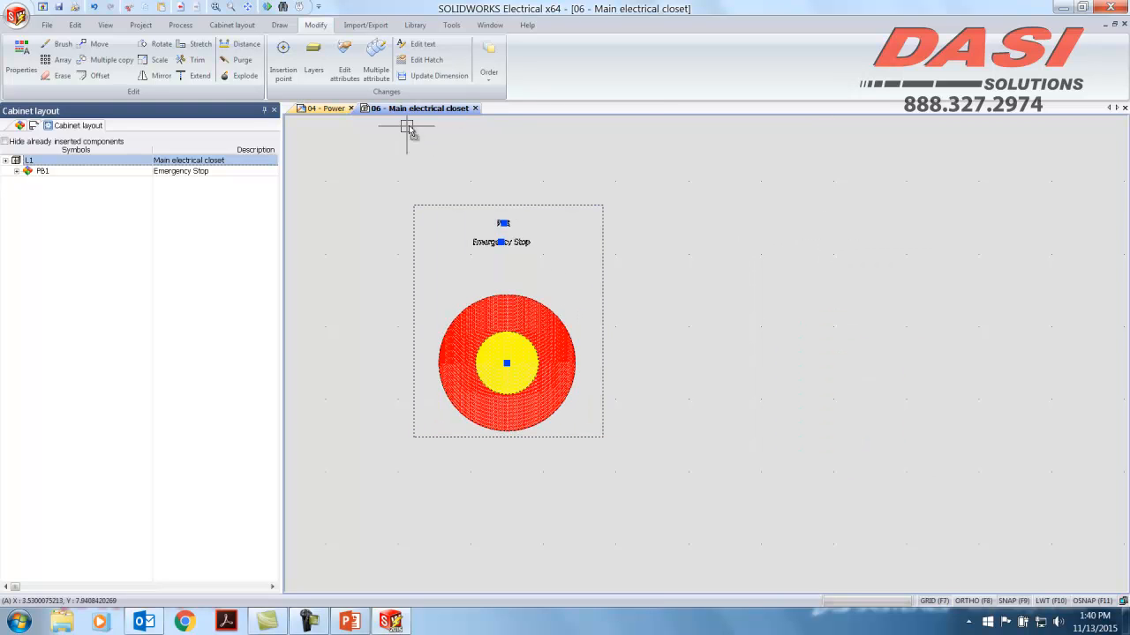
- Add a new layer to the cabinet layout drawing in the layer manager and accept the change
left_click(316, 63)
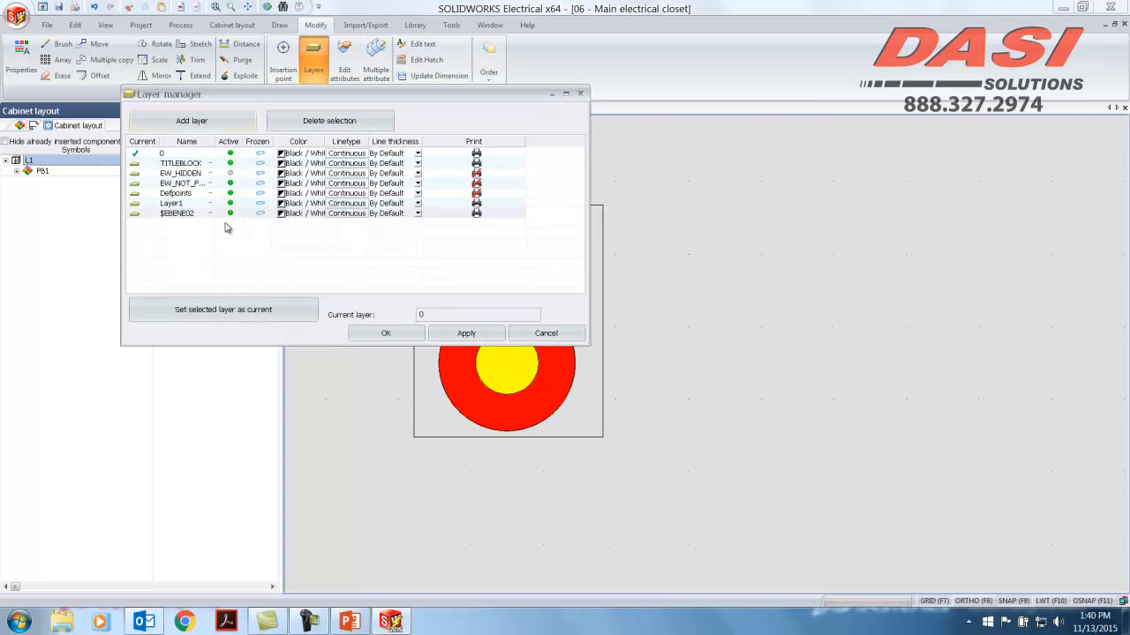
double_click(179, 205)
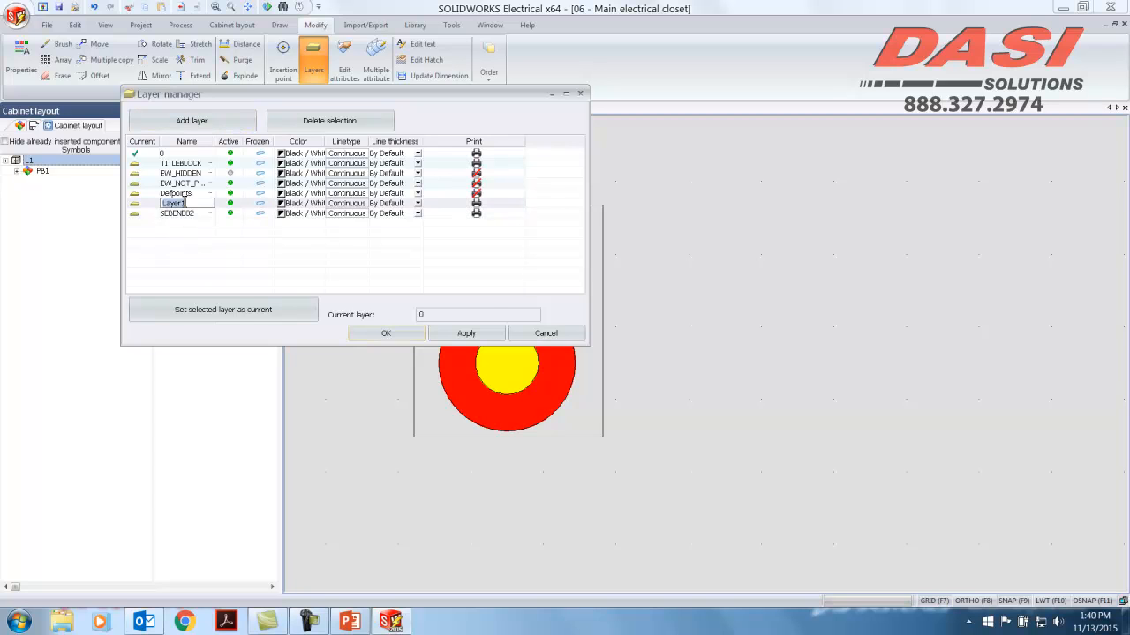
left_click(156, 241)
left_click(219, 124)
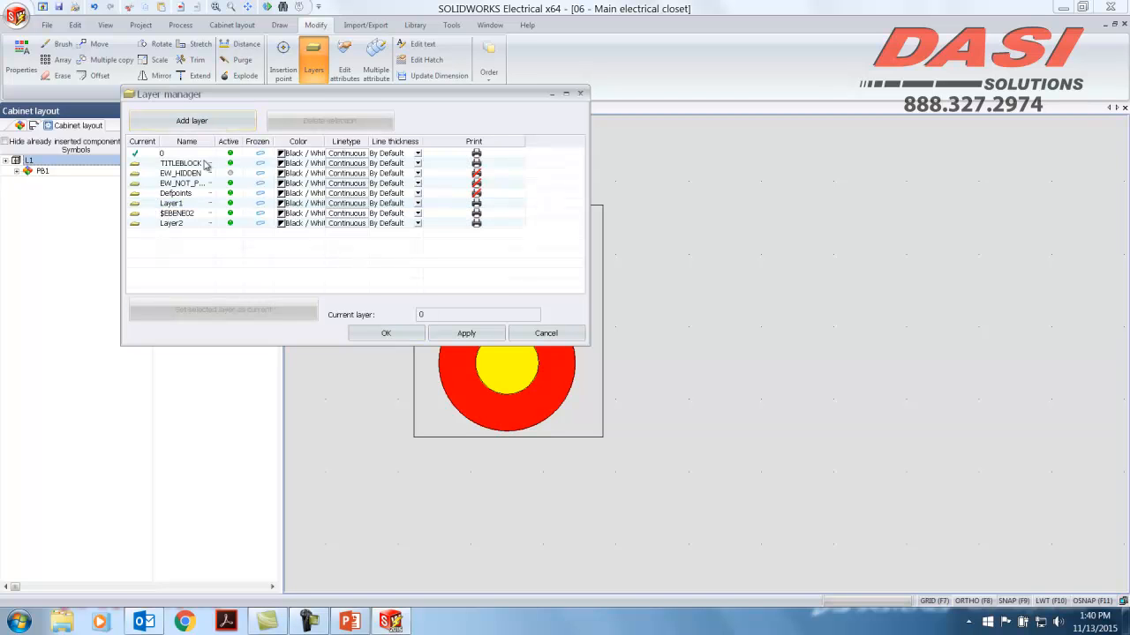
left_click(385, 333)
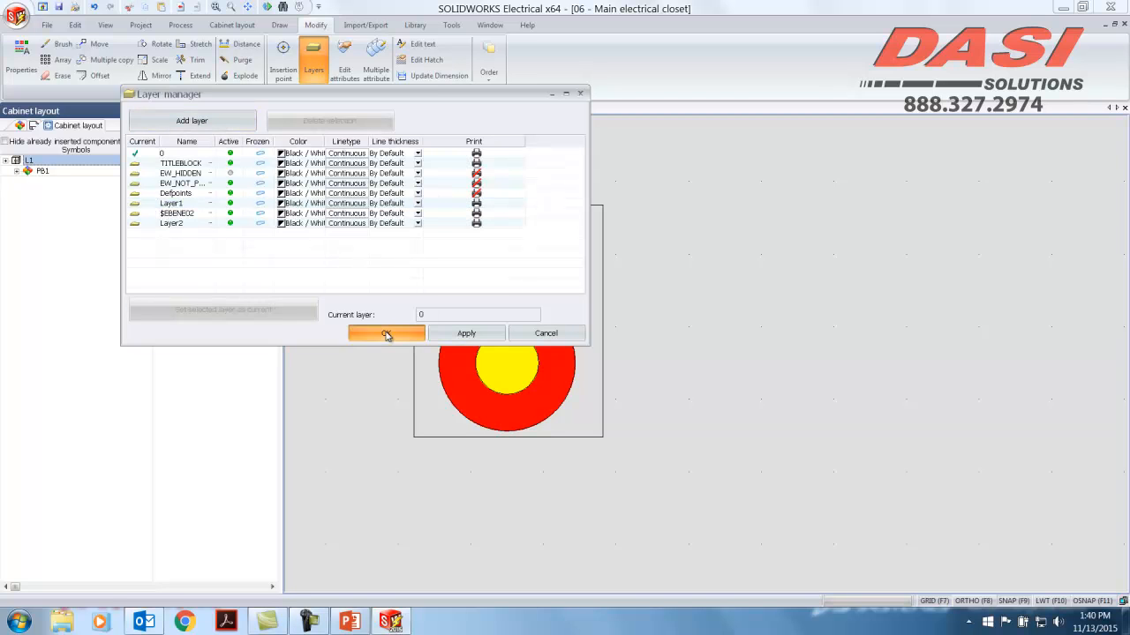
- Open the symbol of the PB Lamicoid tag footprint for editing from the cabinet layout drawing
left_click(416, 202)
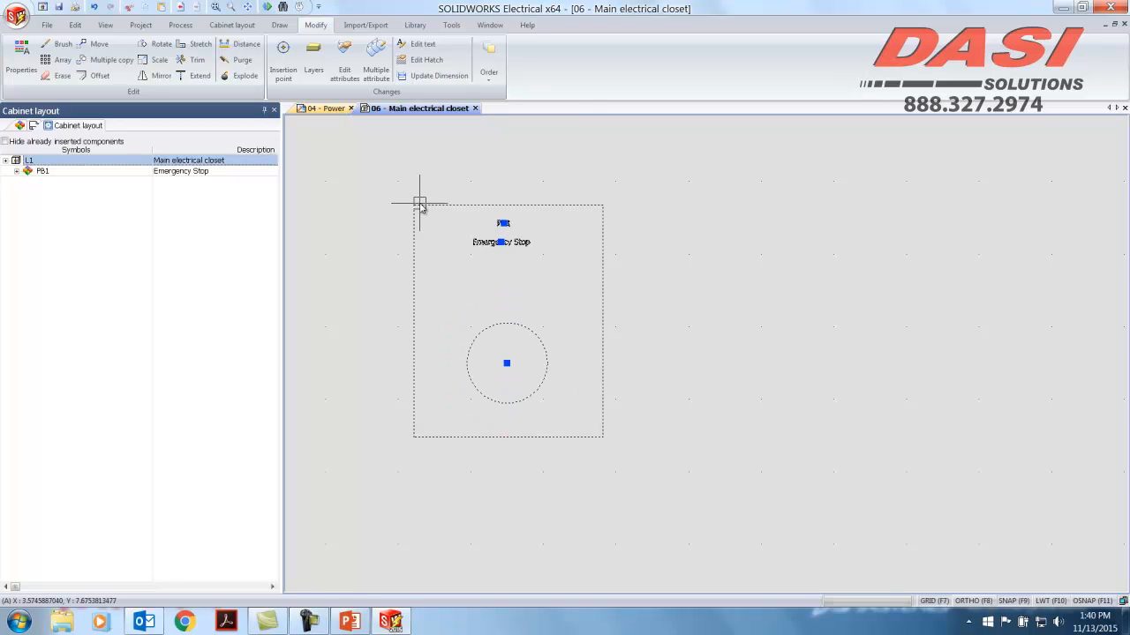
right_click(419, 203)
mouse_move(458, 246)
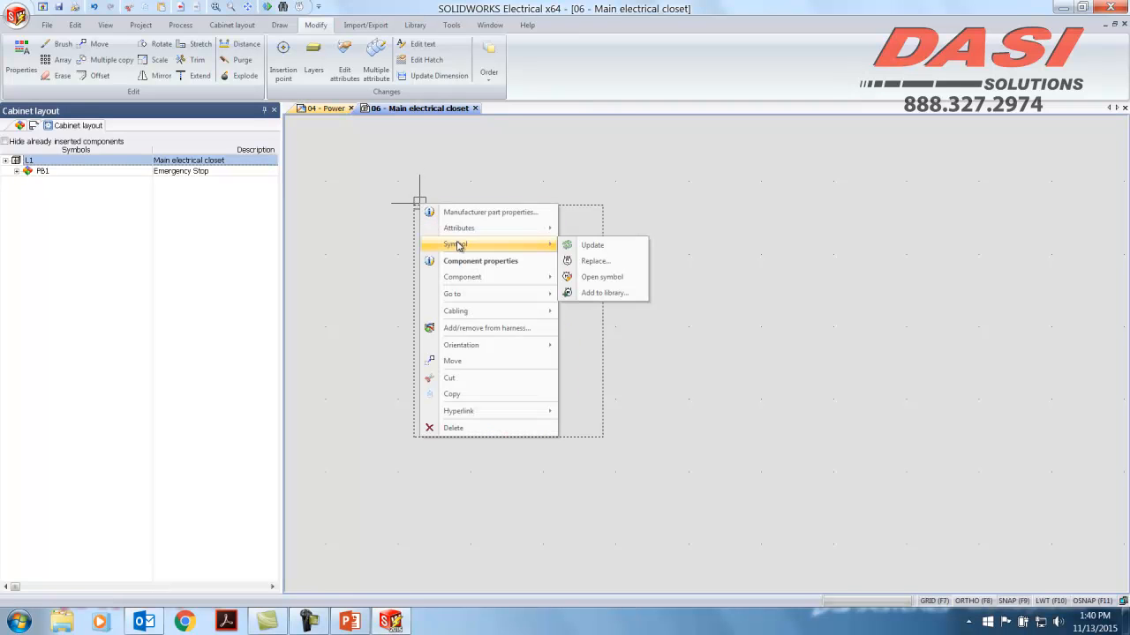
left_click(600, 276)
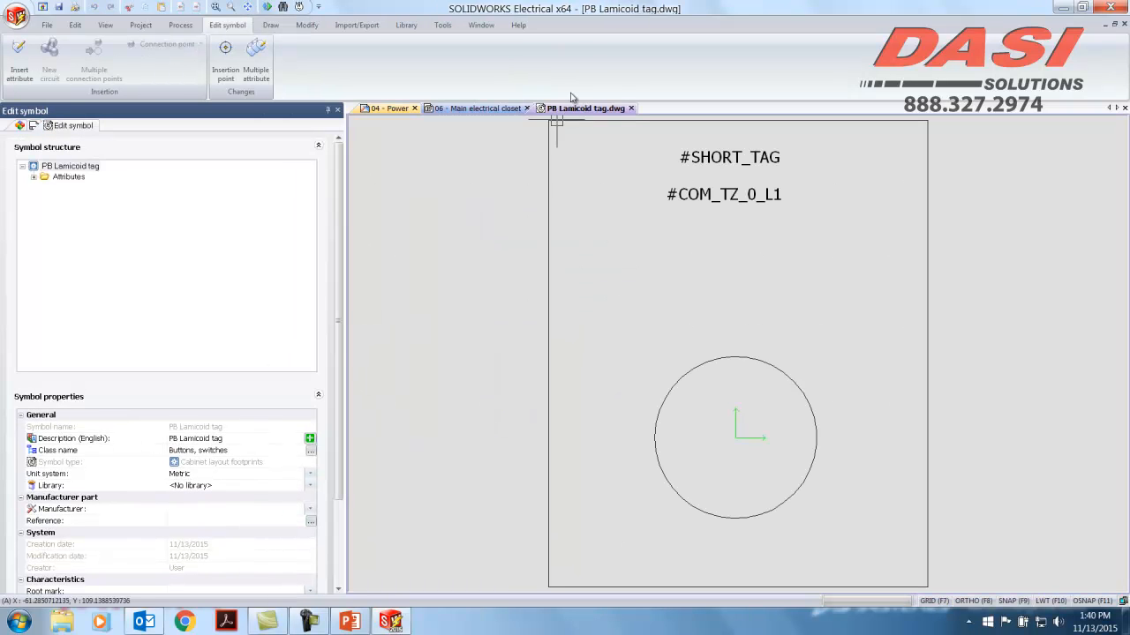
scroll(613, 244, "down", 3)
left_click_drag(859, 497, 546, 160)
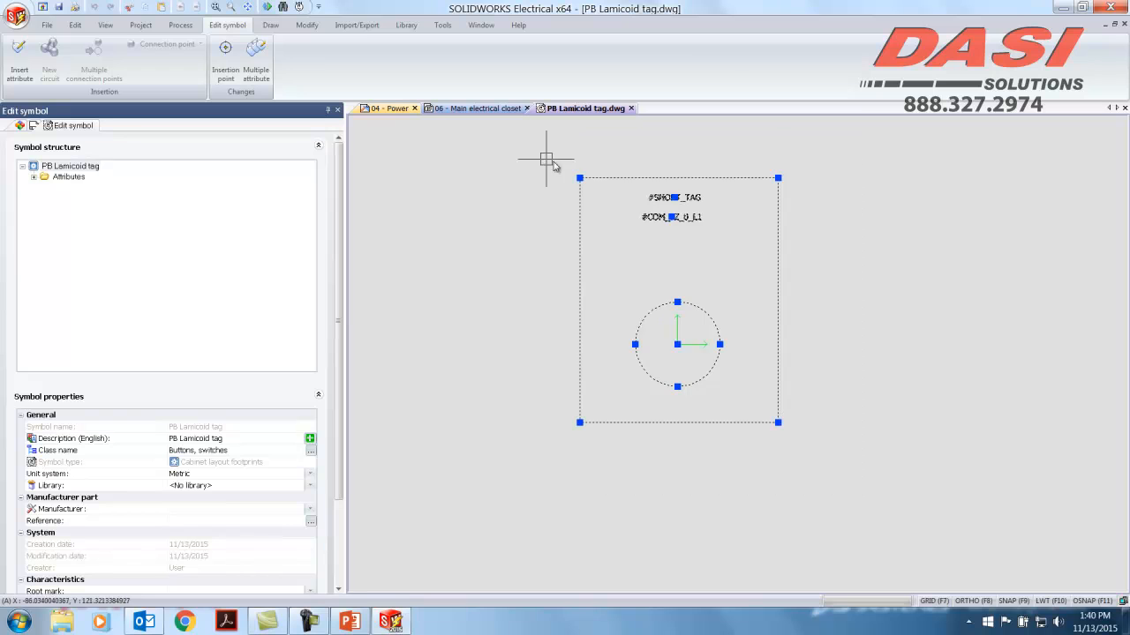
right_click(602, 178)
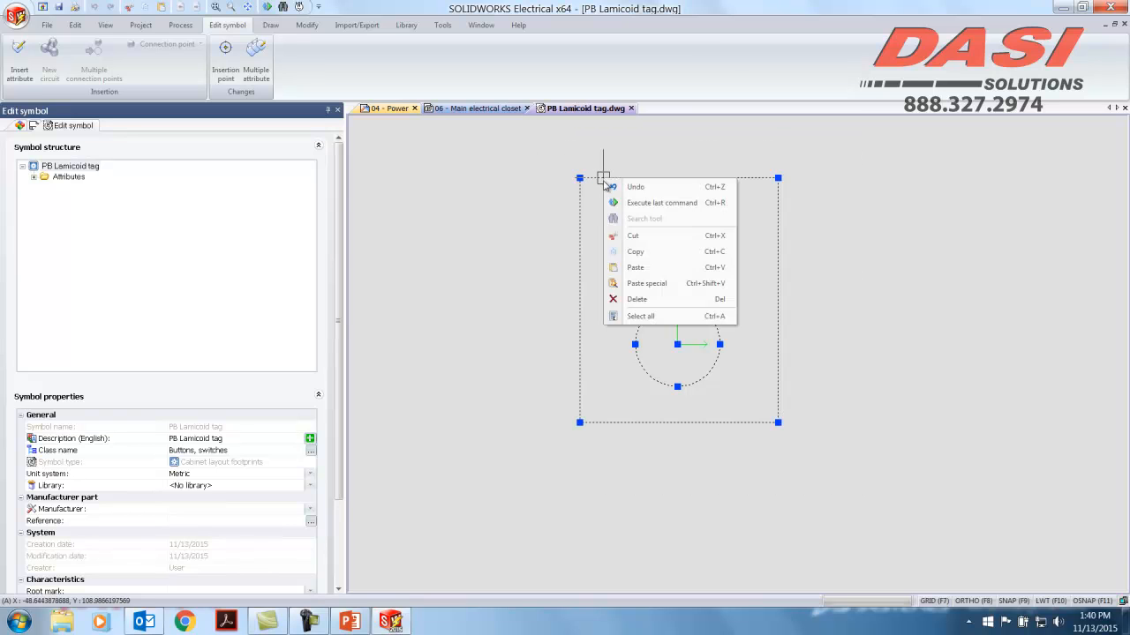
left_click(583, 315)
right_click(583, 315)
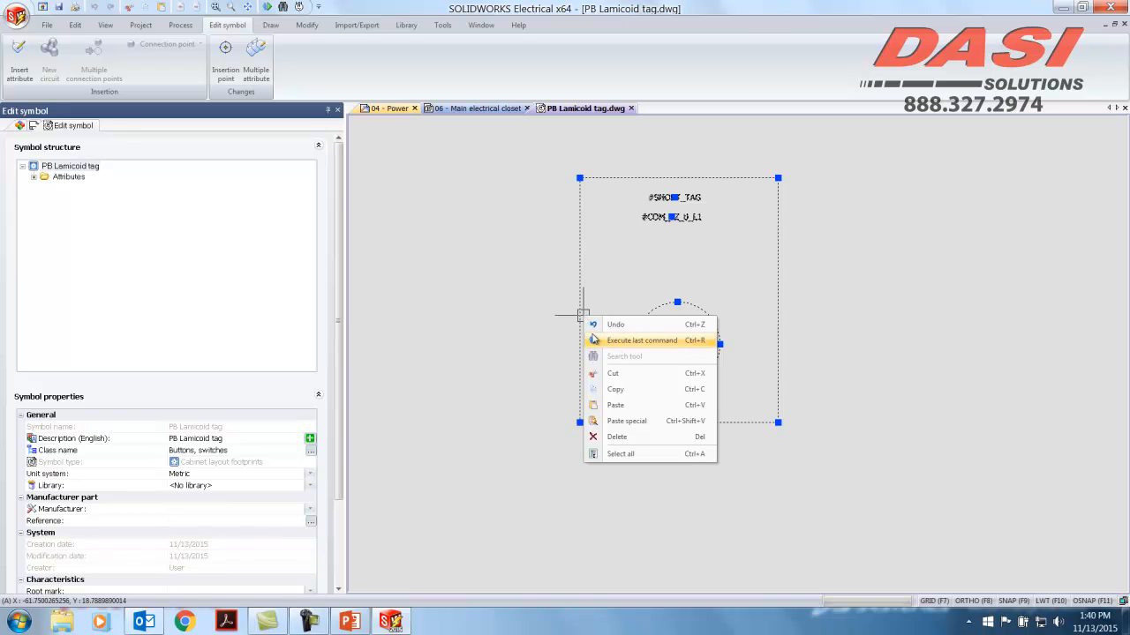
key("Escape")
key("Escape")
- Set the layer of the tag symbol's outer rectangle to Layer1 in its properties
left_click(579, 239)
right_click(628, 236)
left_click(617, 248)
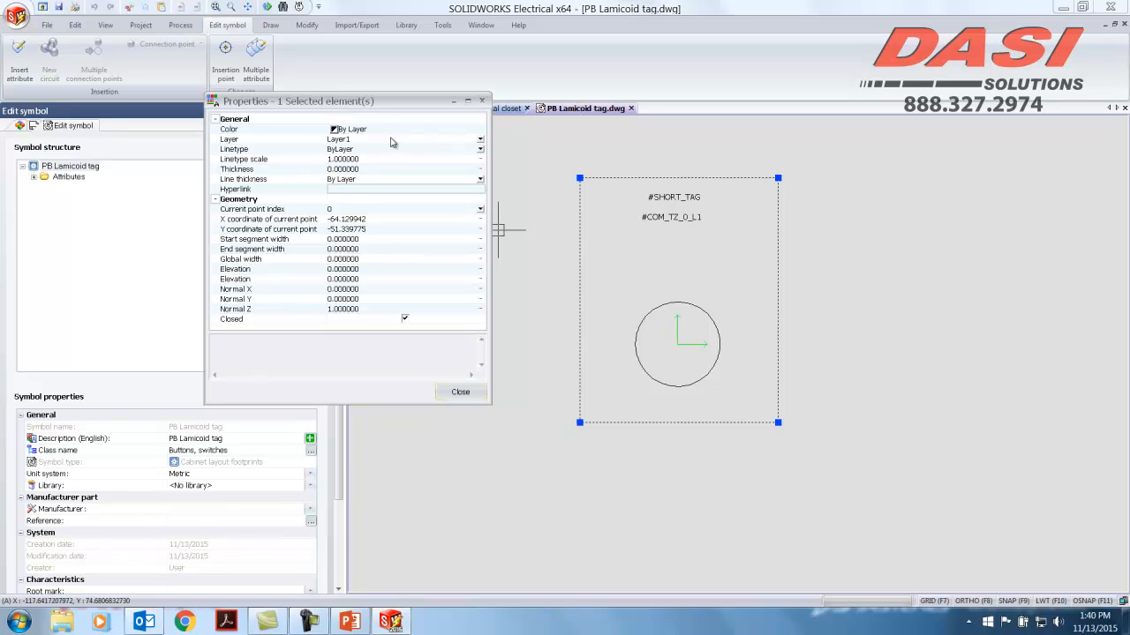
left_click(481, 140)
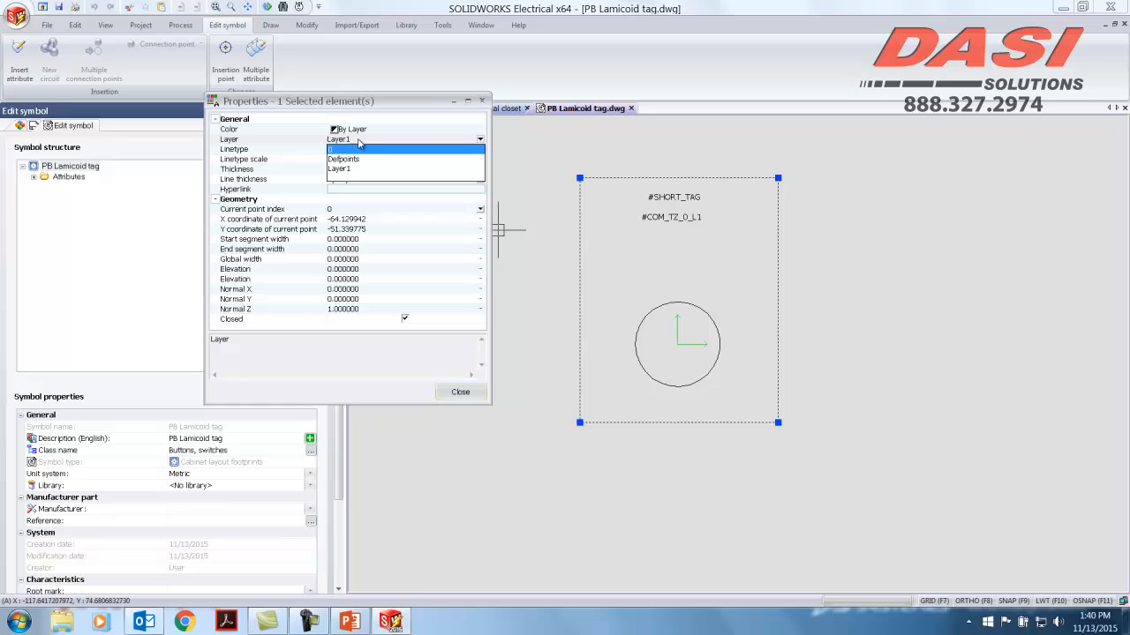
left_click(346, 169)
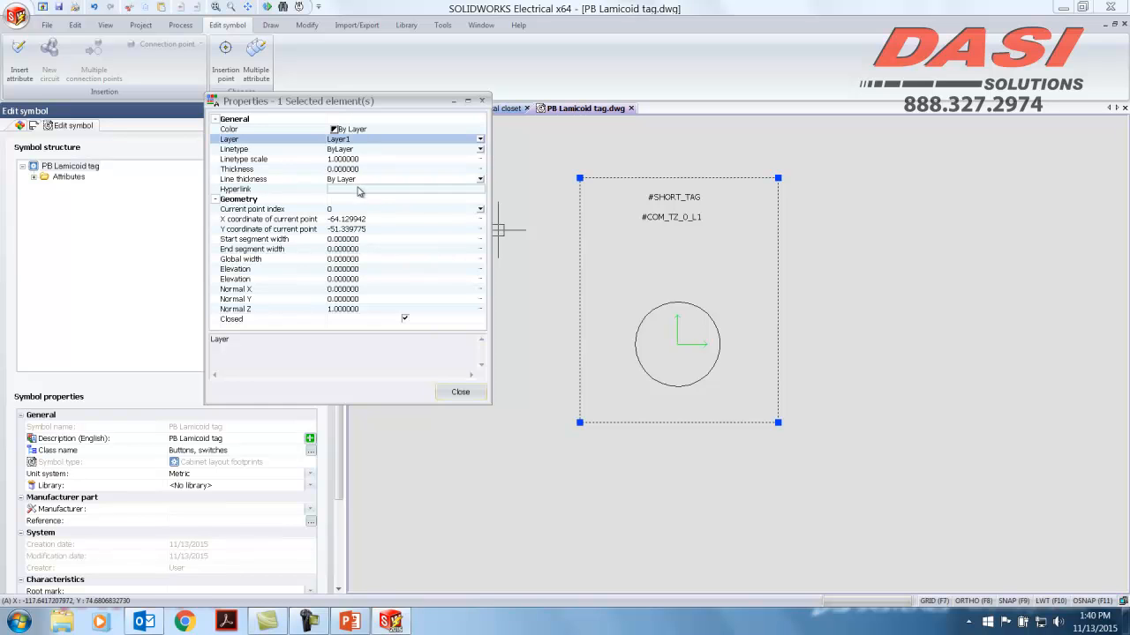
left_click(459, 393)
- Set the layer of the #COM_TZ_0_L1 attribute to Layer1 in its properties
left_click(653, 217)
right_click(659, 216)
left_click(699, 242)
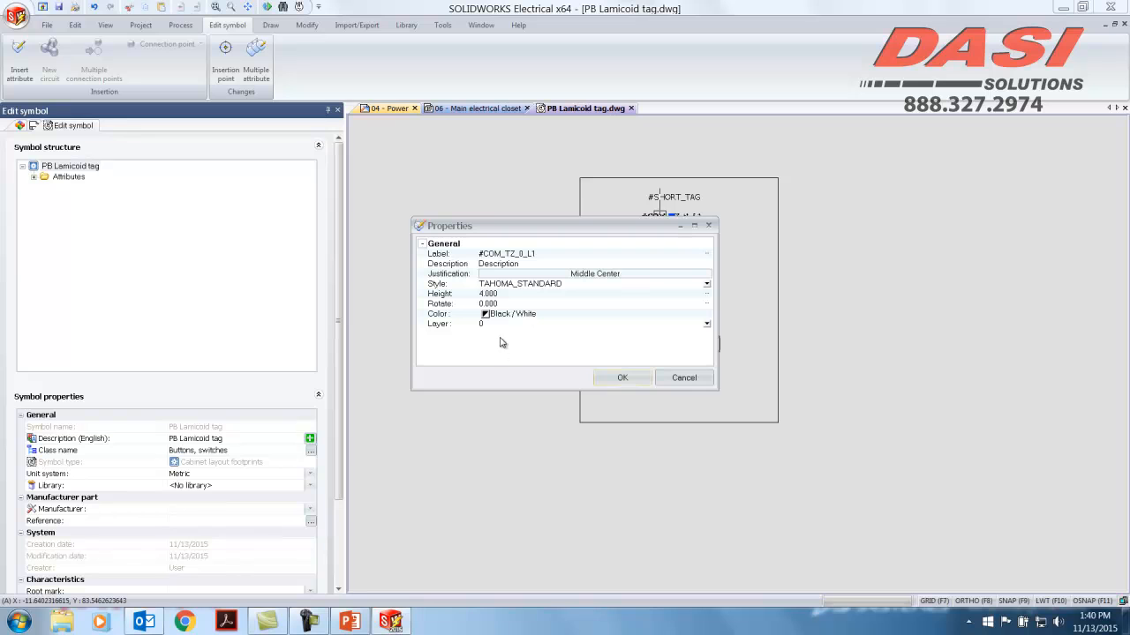
left_click(526, 325)
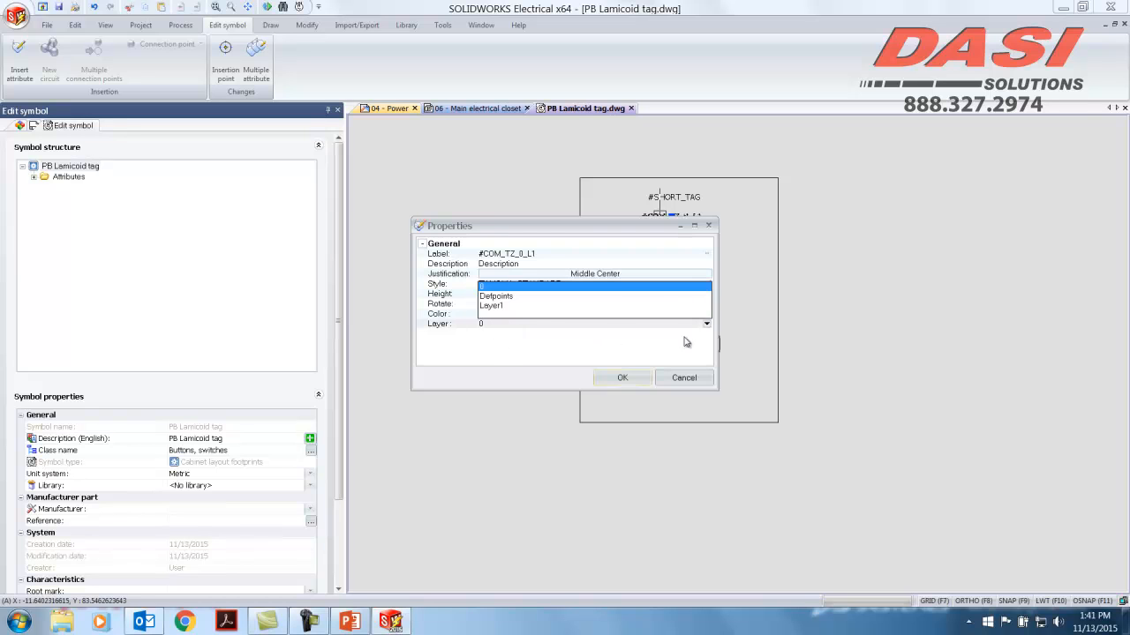
left_click(531, 307)
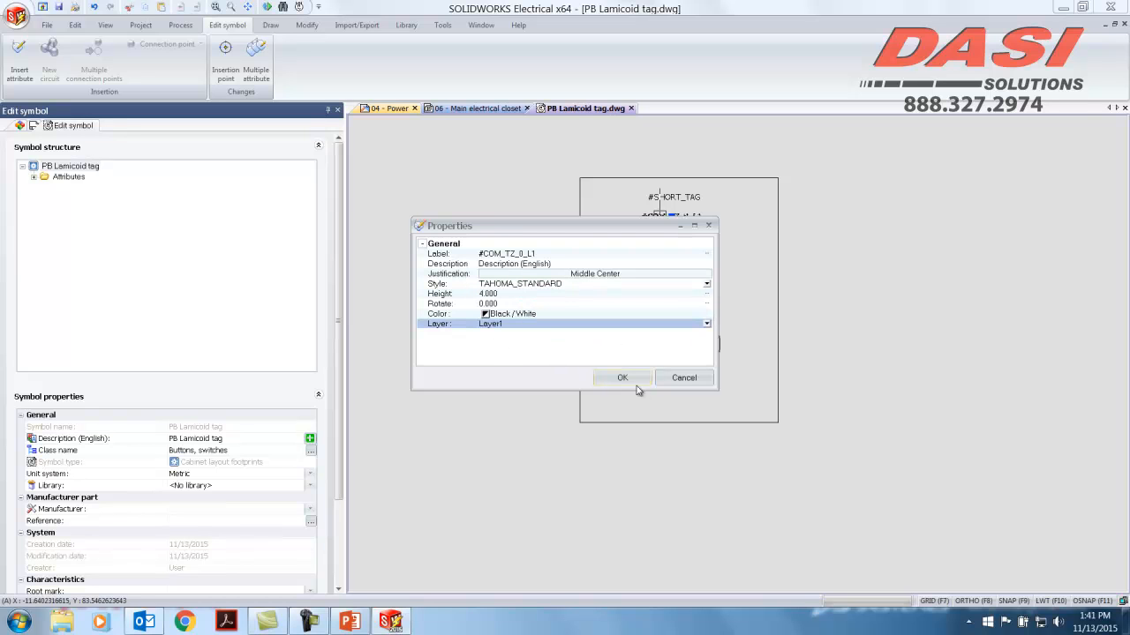
left_click(634, 379)
- Set the layer of the #SHORT_TAG attribute to Layer1 in its properties
right_click(652, 199)
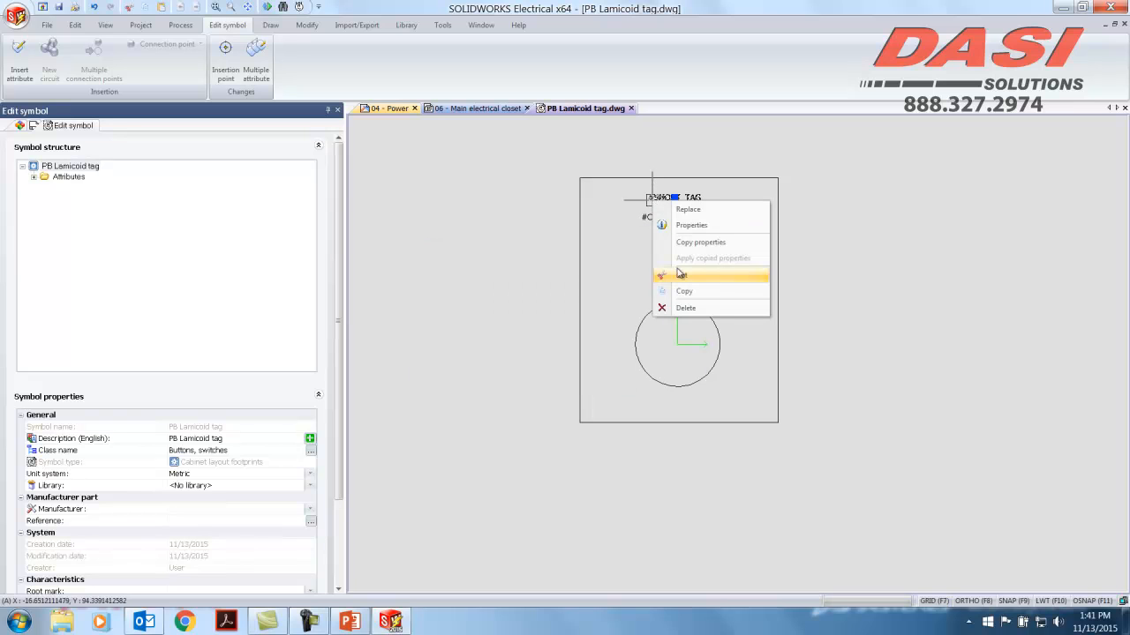
left_click(716, 226)
left_click(519, 326)
left_click(519, 325)
left_click(505, 307)
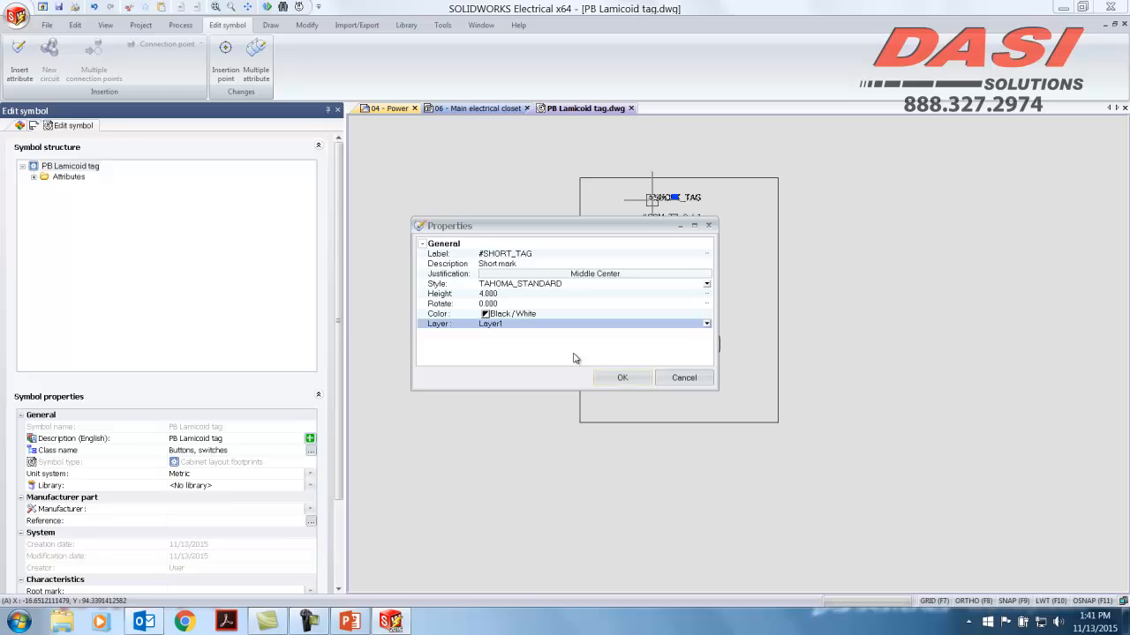
left_click(623, 379)
- Set the layer of the tag symbol's circle to Layer1 in its properties
left_click(685, 303)
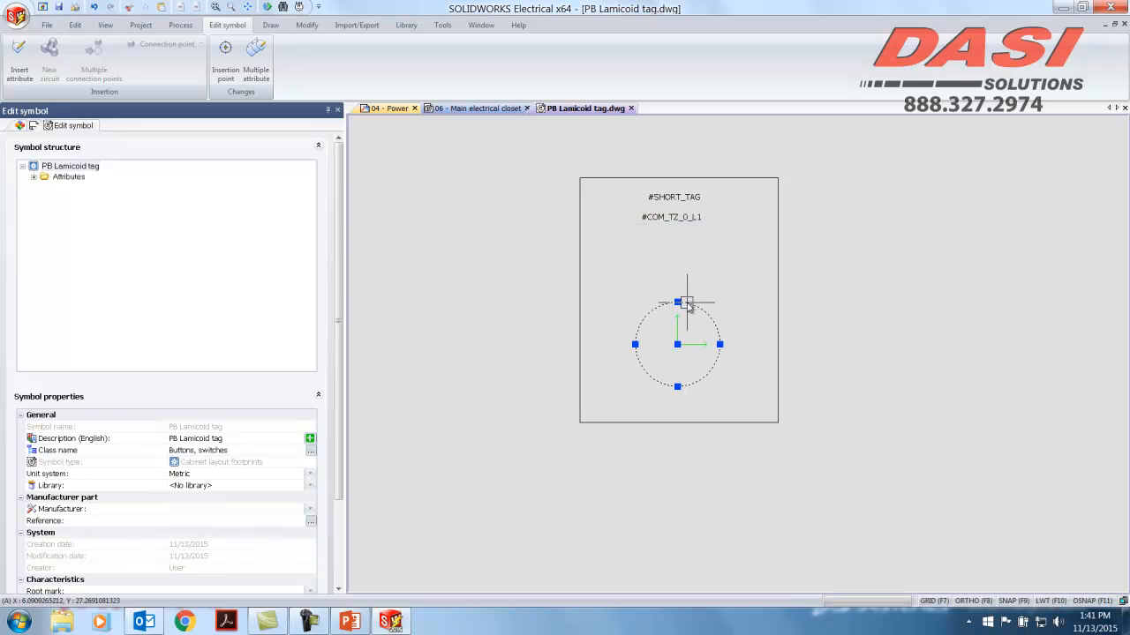
right_click(688, 303)
left_click(720, 311)
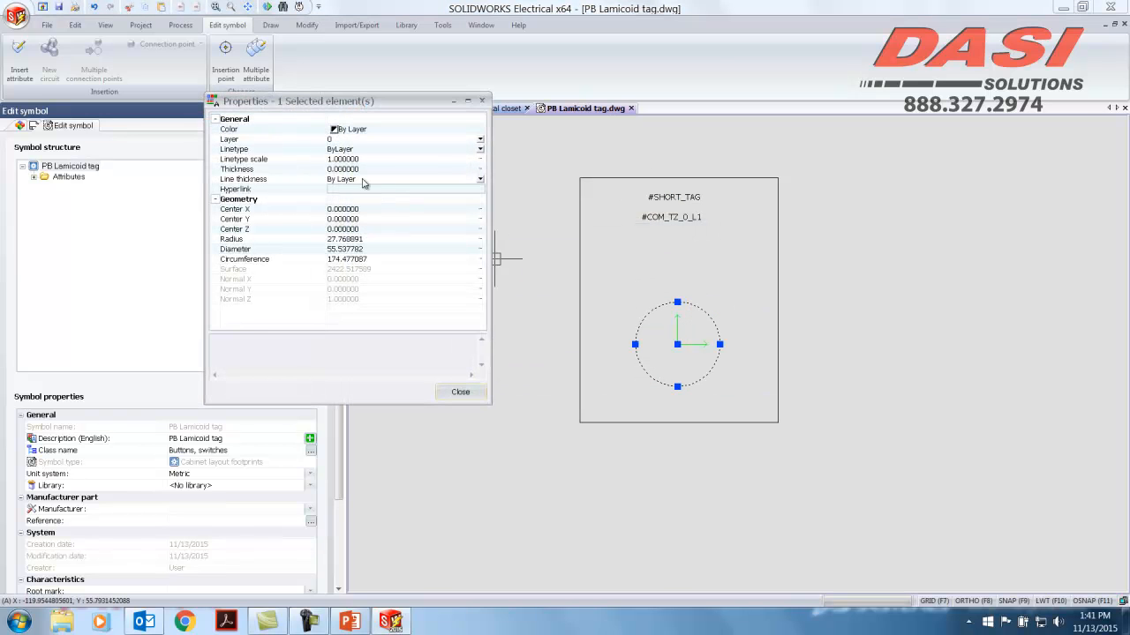
left_click(338, 140)
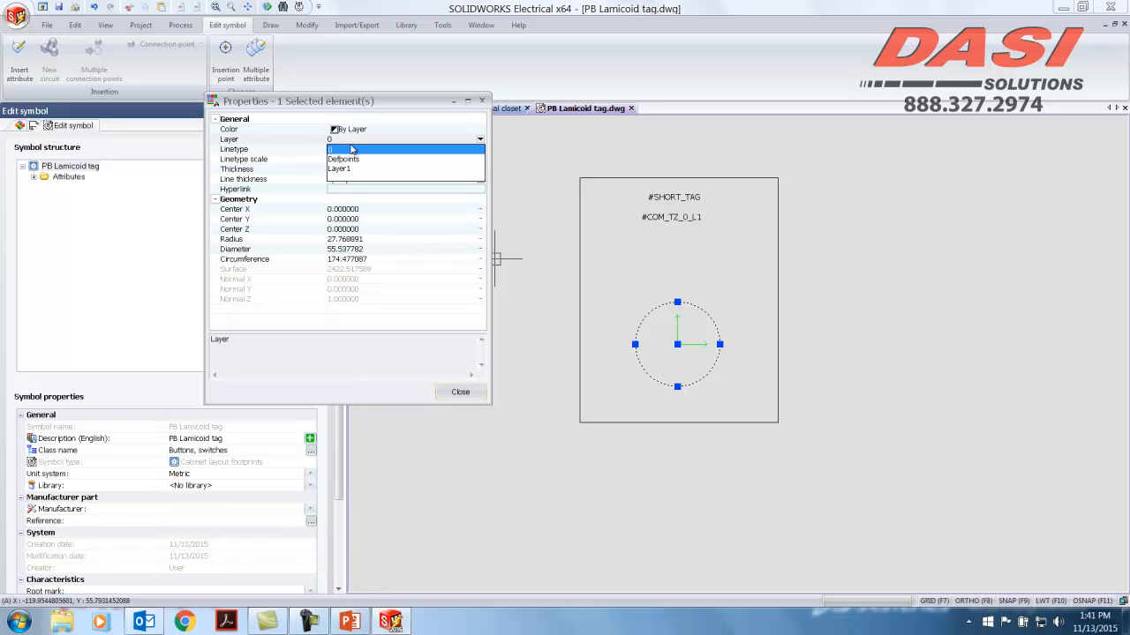
left_click(348, 168)
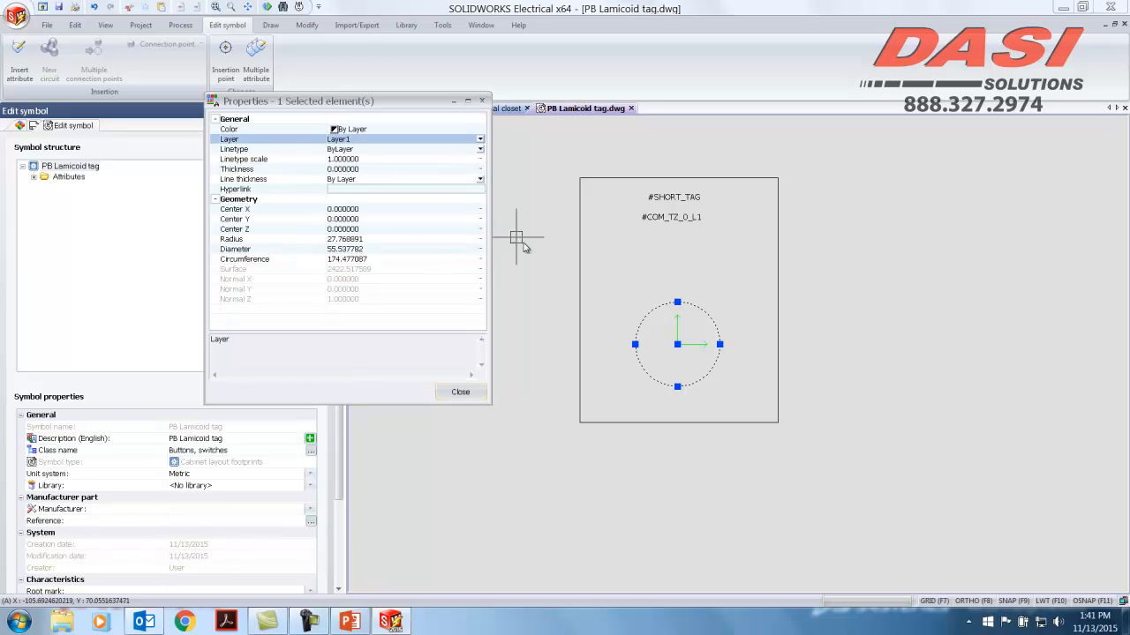
left_click(457, 395)
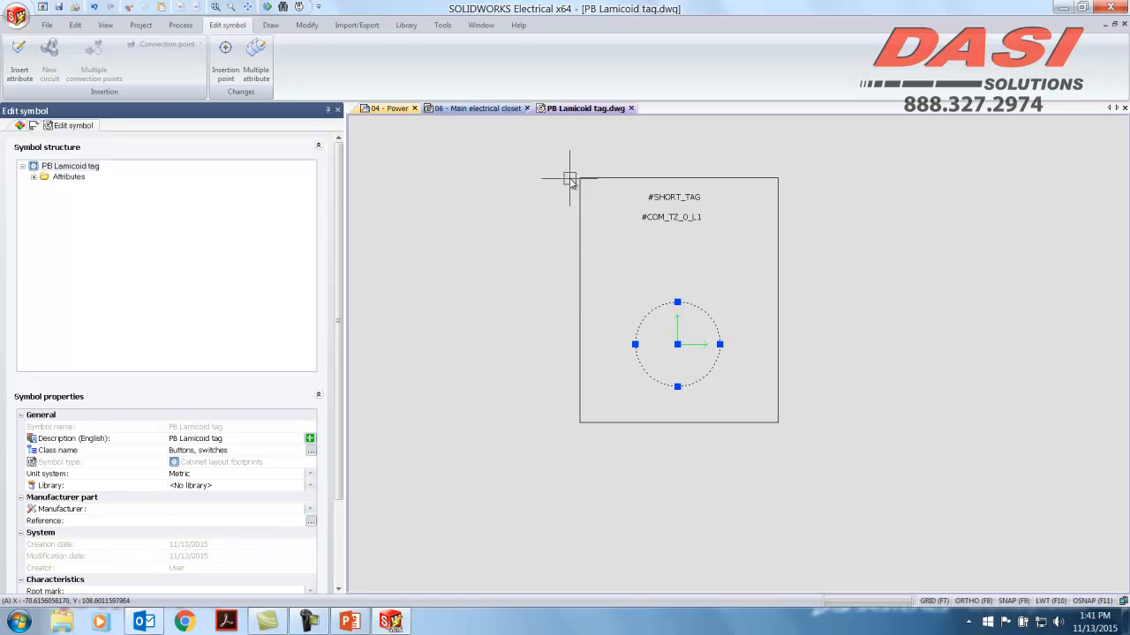
- Check the layer assigned to the outer rectangle in its properties
left_click(579, 196)
right_click(582, 196)
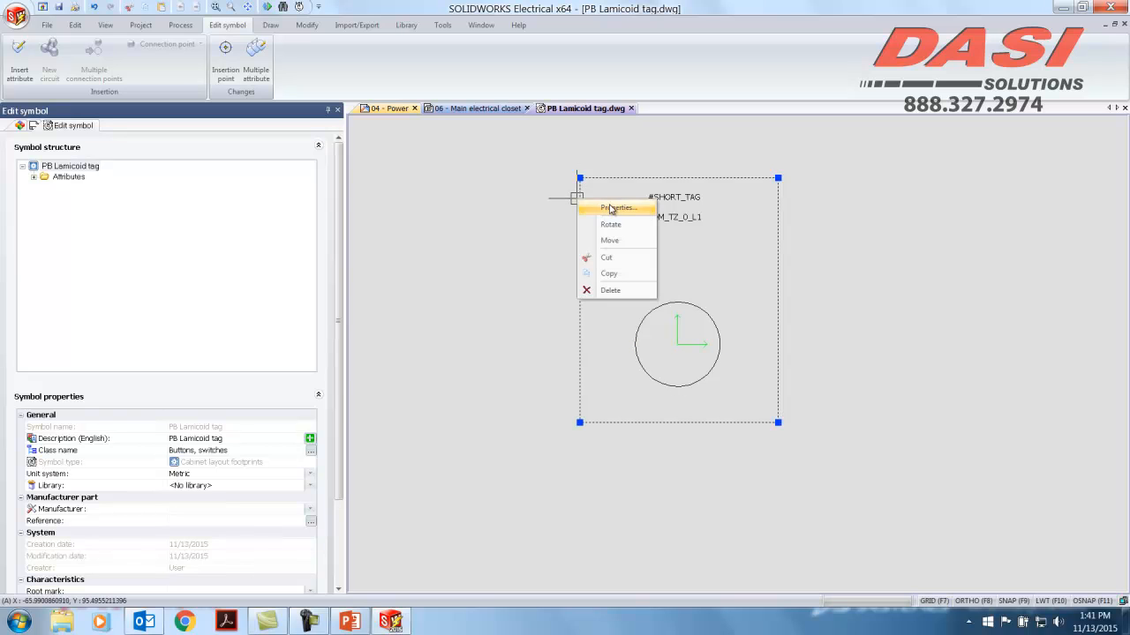
left_click(602, 204)
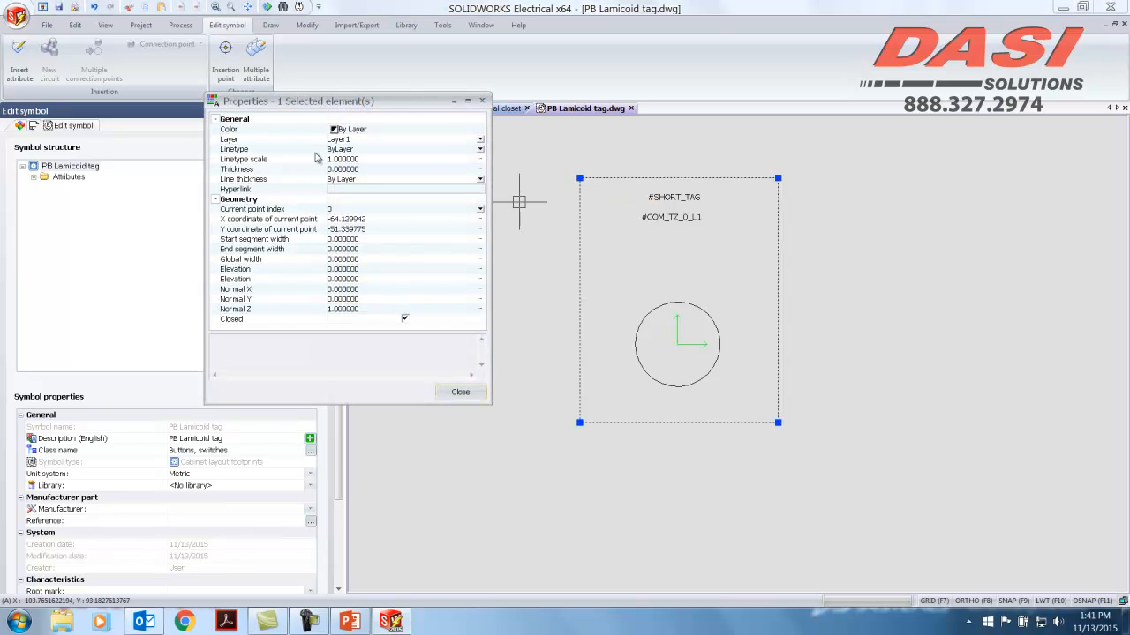
left_click(459, 394)
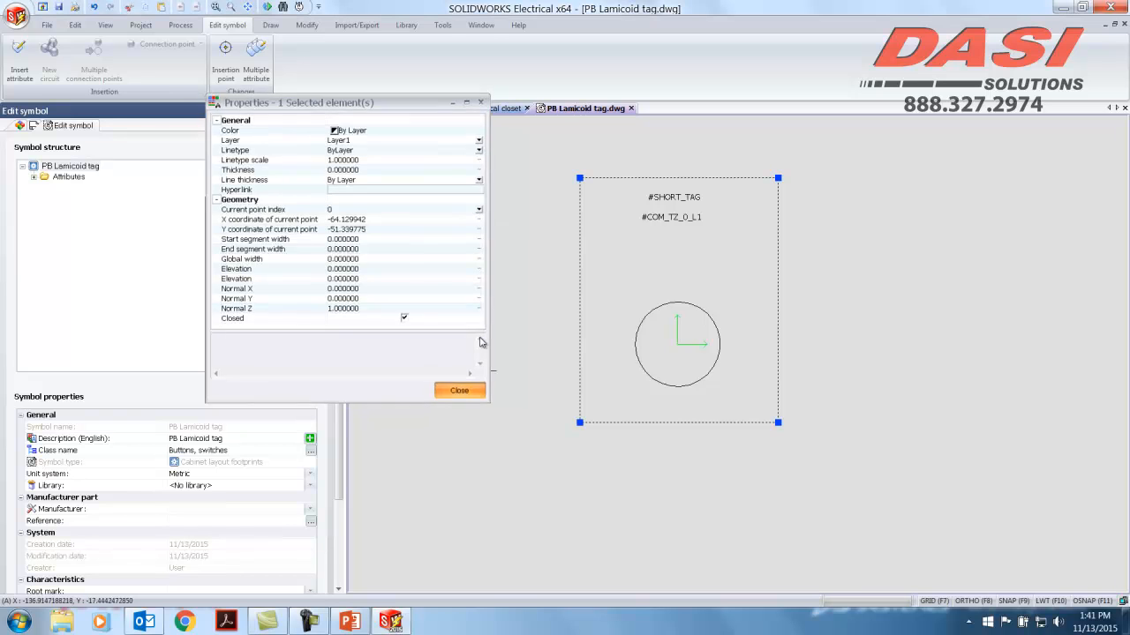
- Close the PB Lamicoid tag symbol with its changes saved, and update the tag's symbol in the cabinet layout
left_click(630, 108)
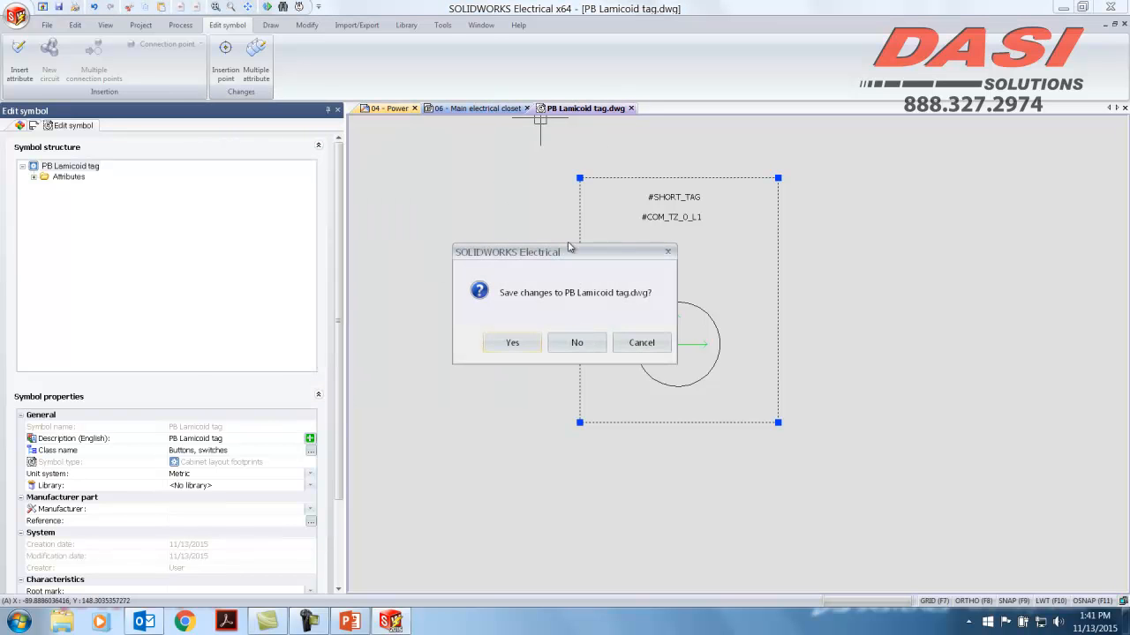
left_click(508, 343)
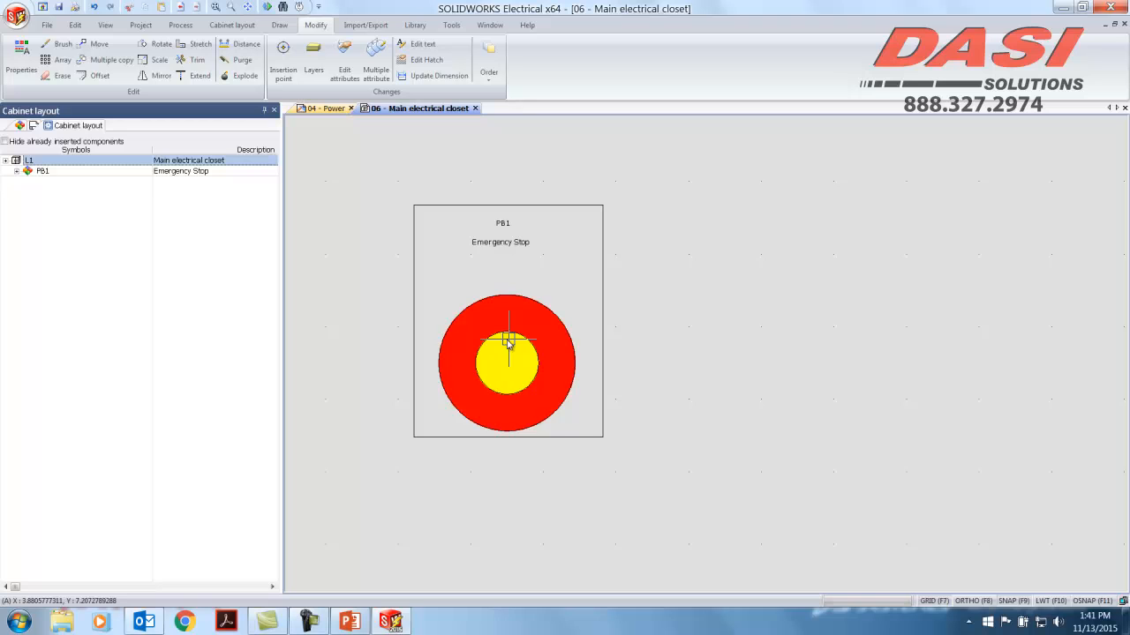
left_click(462, 203)
right_click(467, 204)
mouse_move(512, 246)
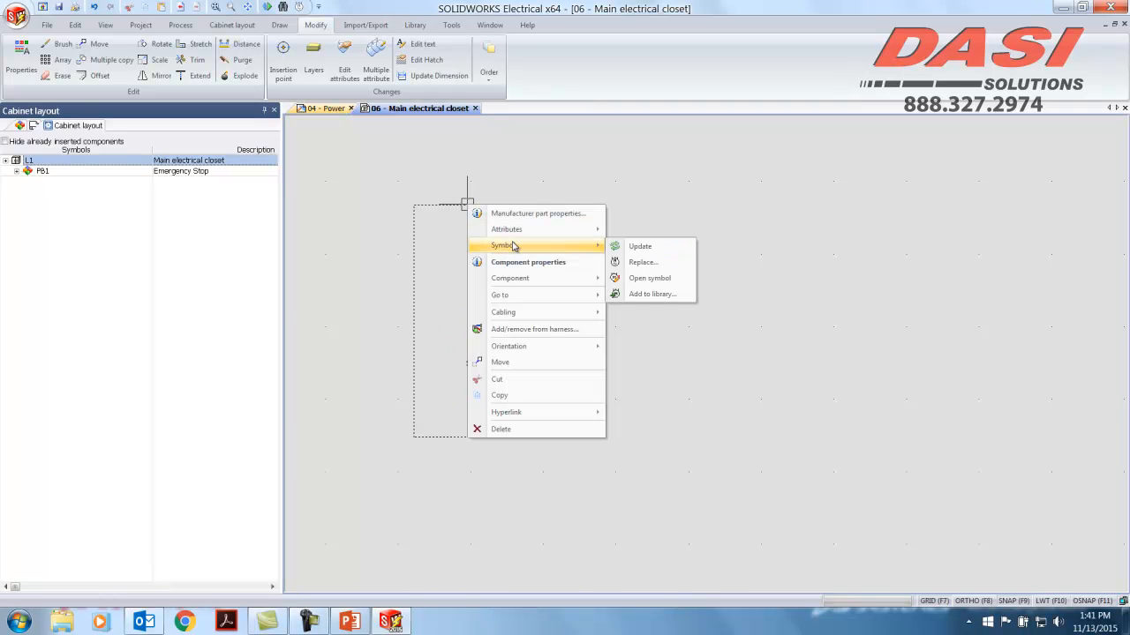
left_click(641, 247)
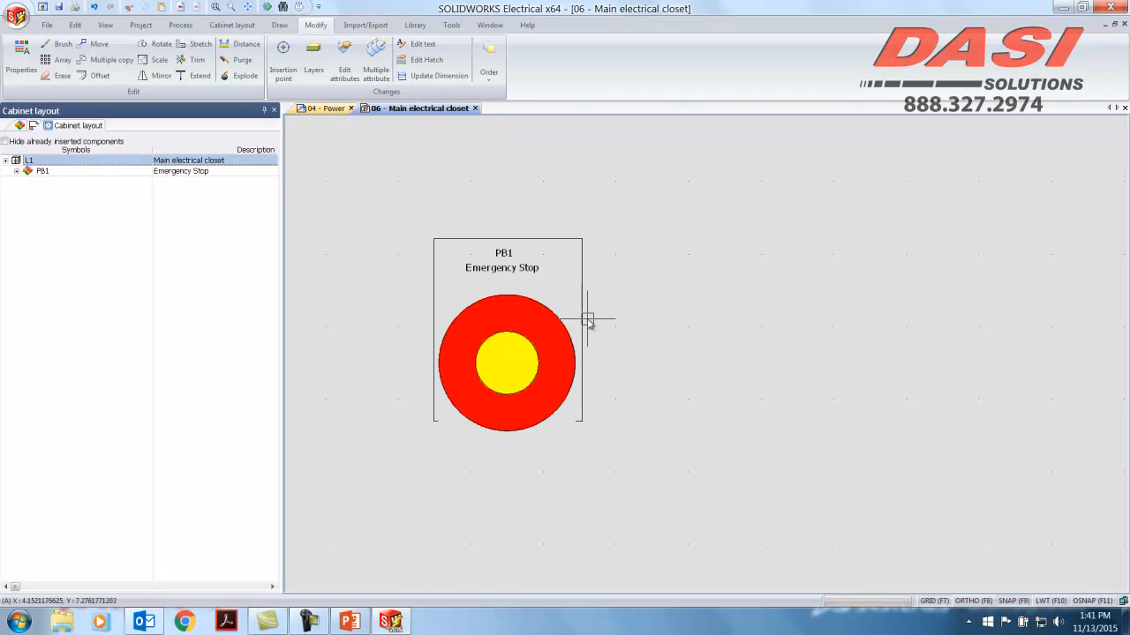
- Deactivate all layers except Layer1 in the cabinet layout's layer manager, including the current layer 0, and accept the change
scroll(614, 365, "down", 1)
scroll(614, 366, "down", 1)
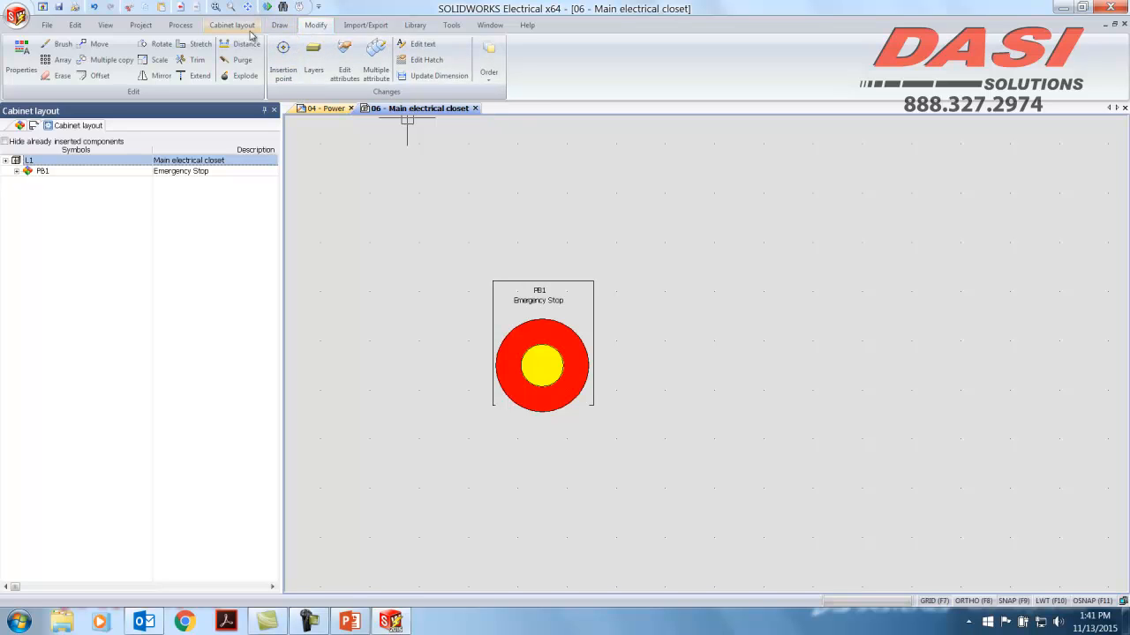
left_click(314, 55)
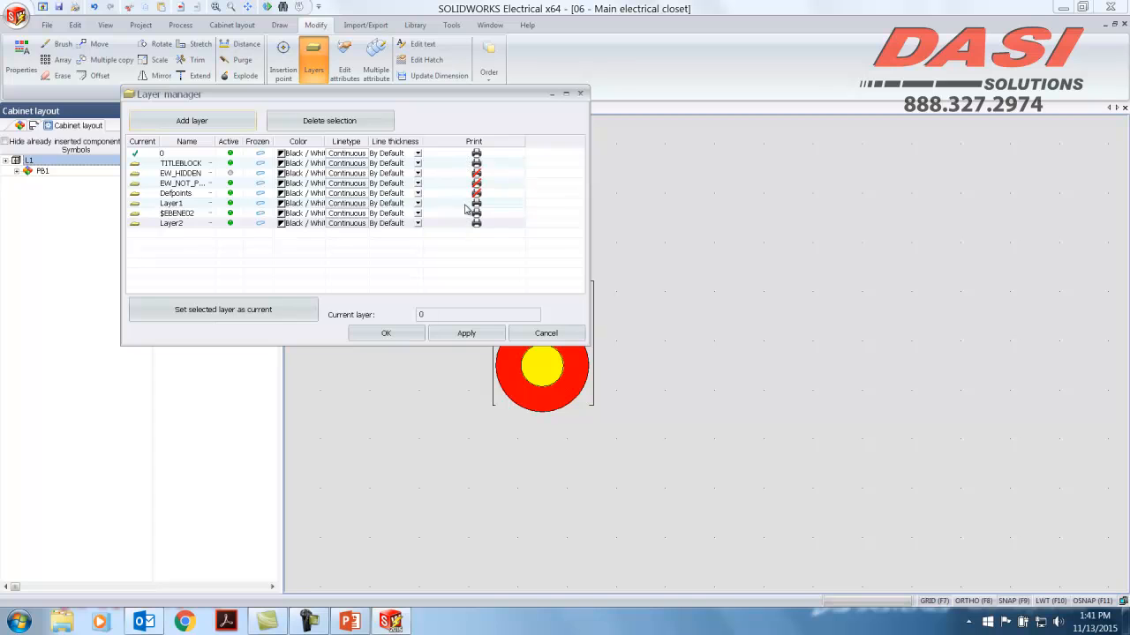
left_click(230, 214)
left_click(230, 223)
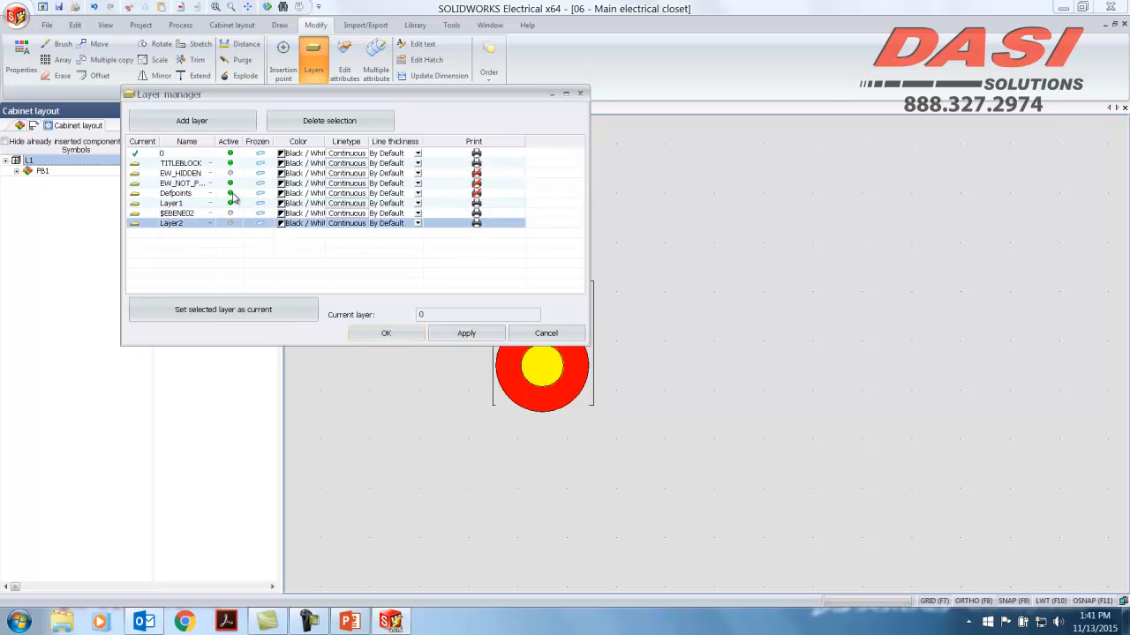
left_click(230, 193)
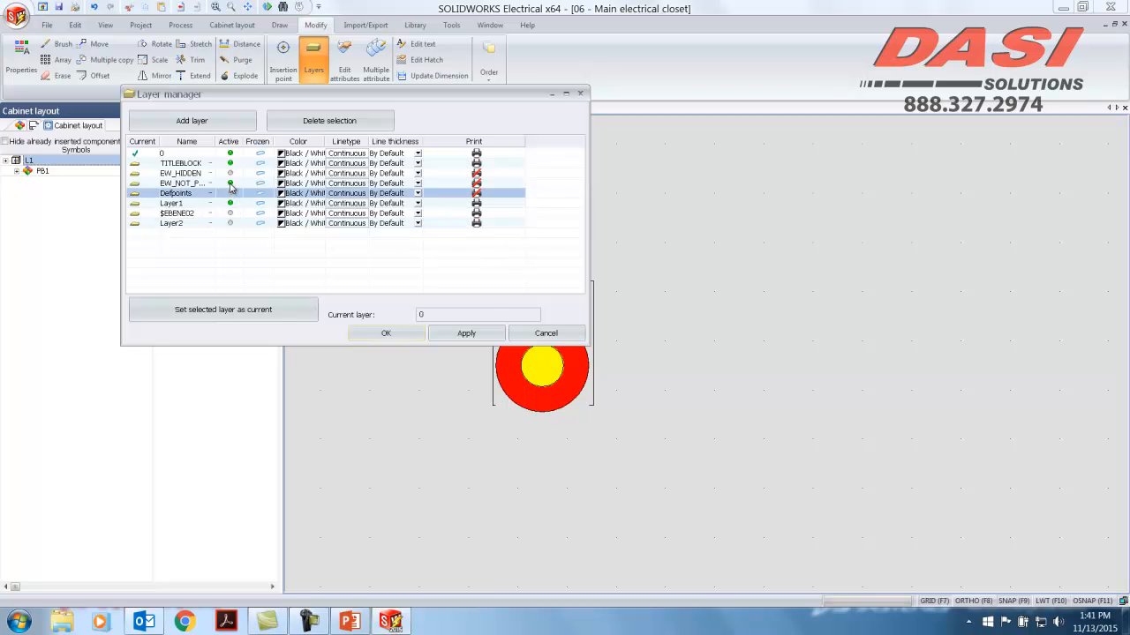
left_click(231, 184)
left_click(230, 164)
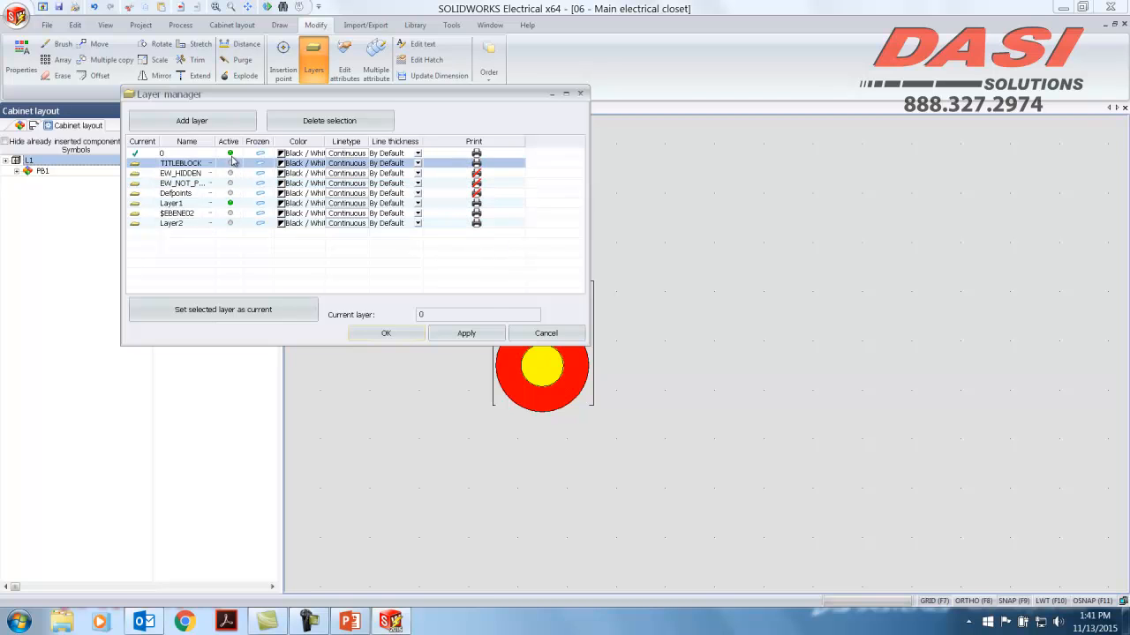
left_click(231, 153)
left_click(435, 254)
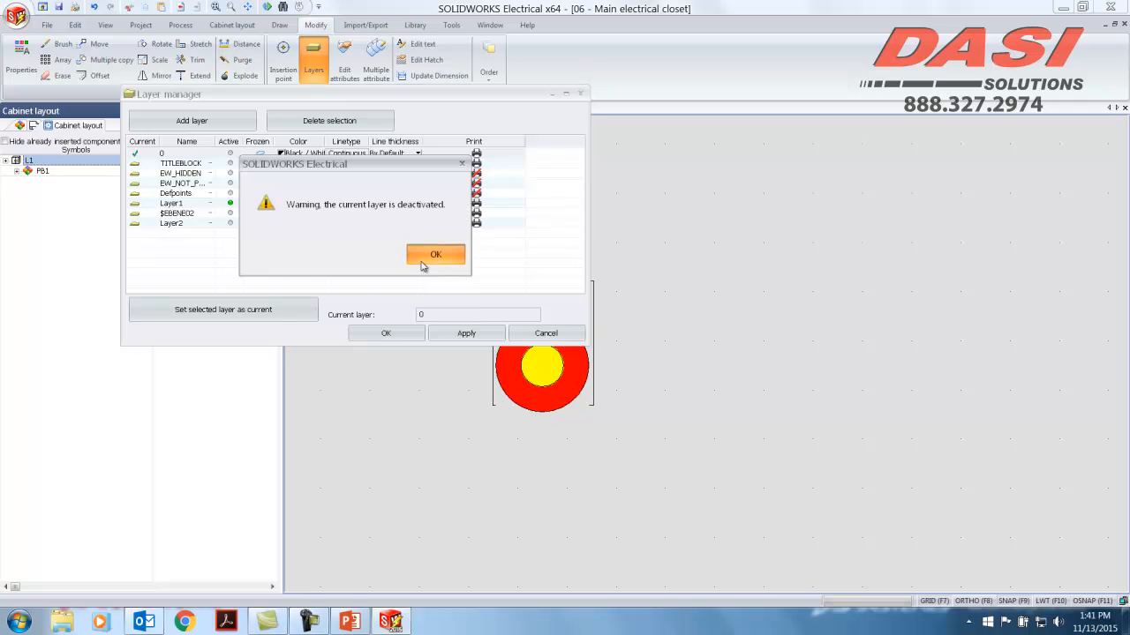
left_click(435, 336)
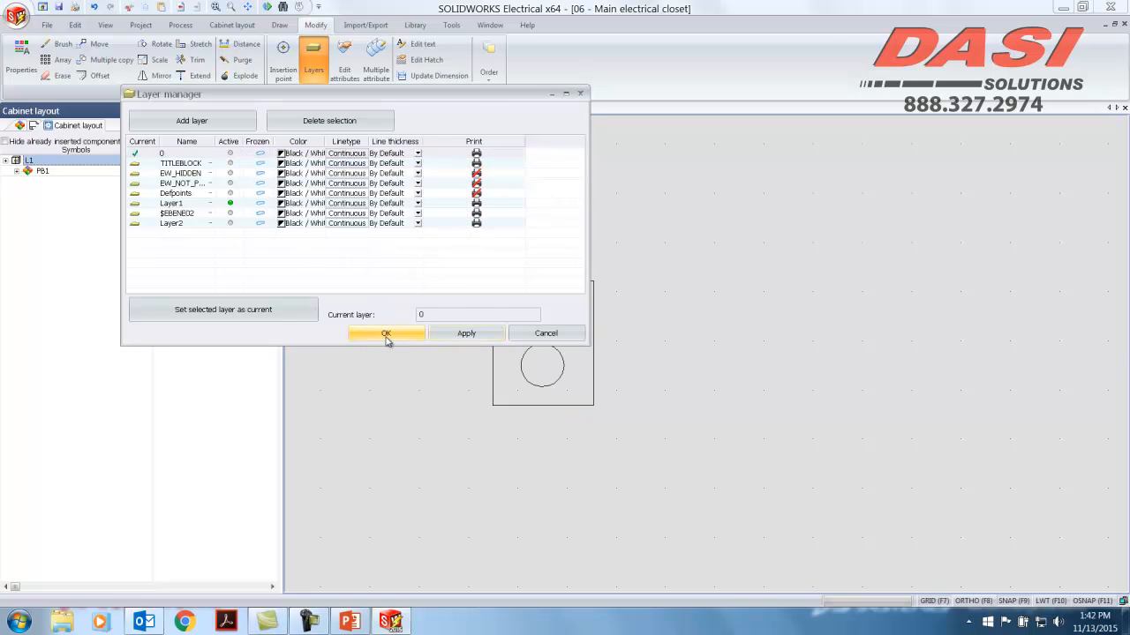
left_click(386, 333)
- Start a DWG file export of the cabinet layout and set its base folder to the Desktop
scroll(640, 331, "down", 2)
middle_click_drag(656, 380, 539, 338)
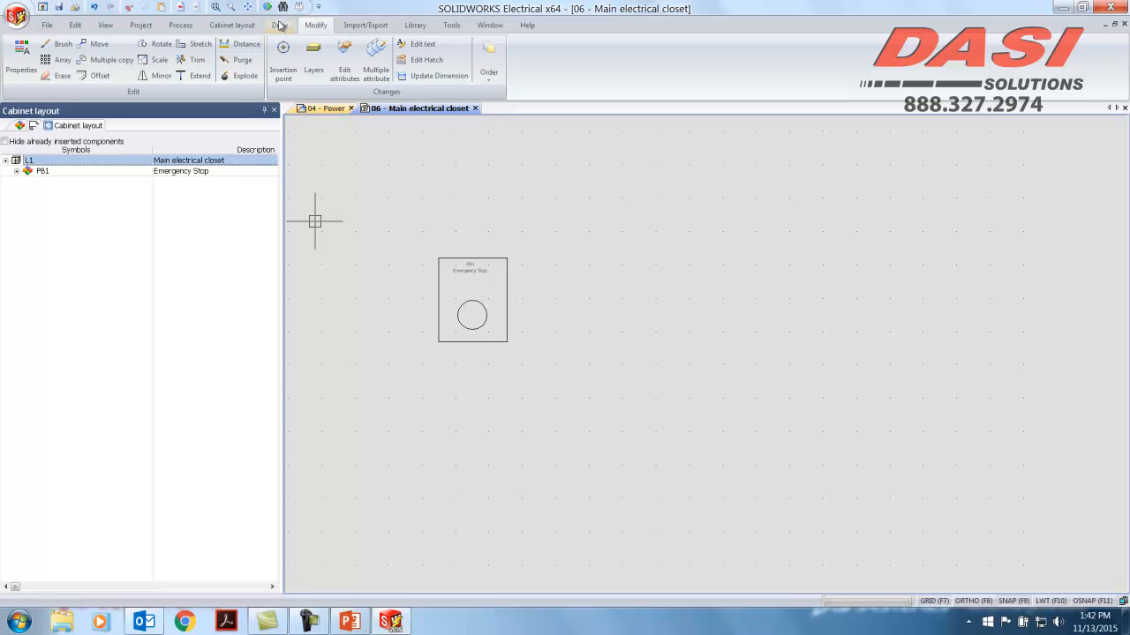
left_click(339, 25)
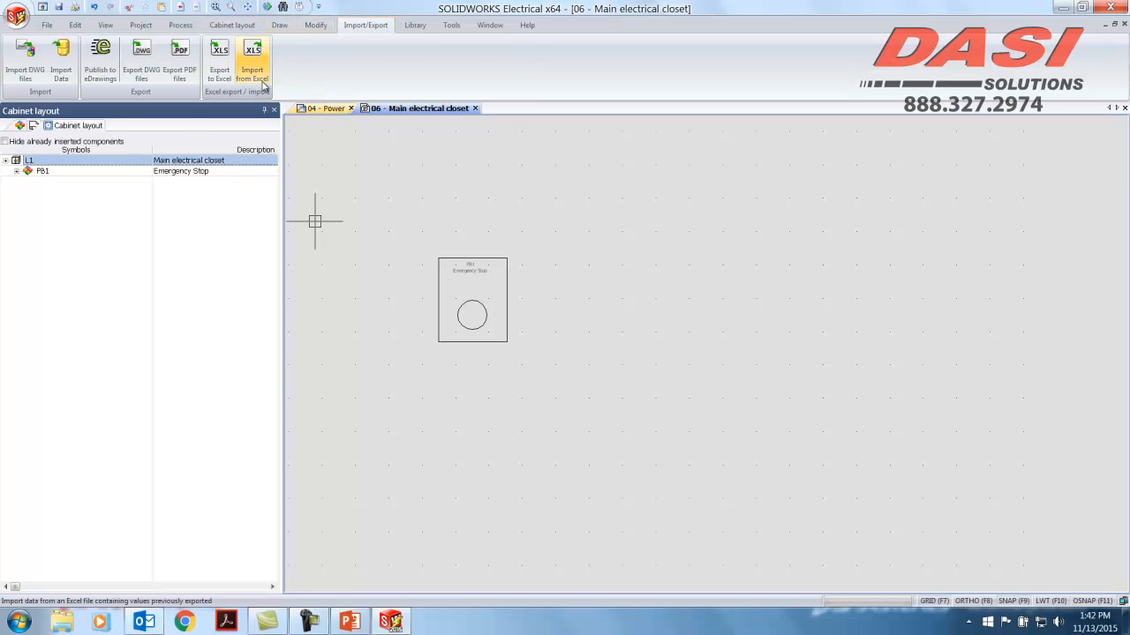
left_click(141, 59)
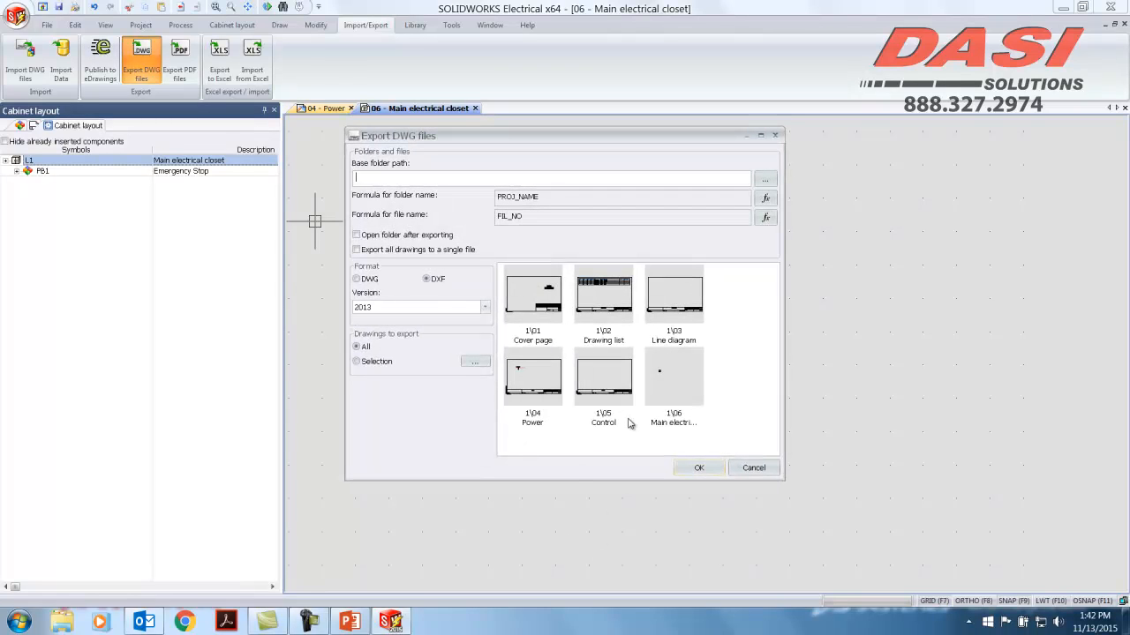
left_click(671, 385)
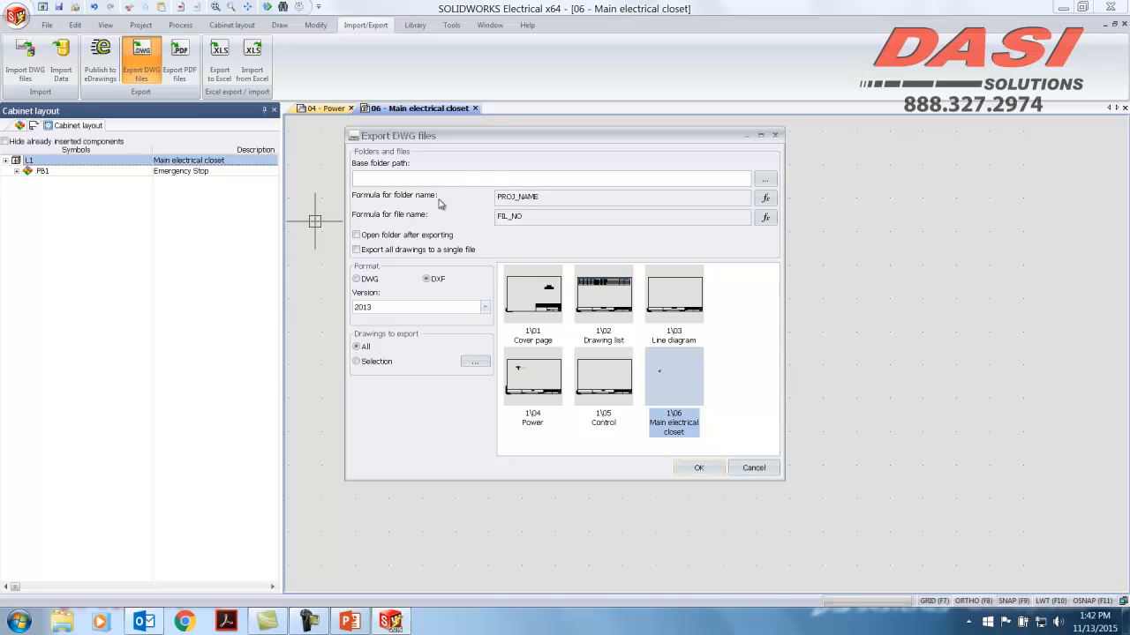
left_click(764, 179)
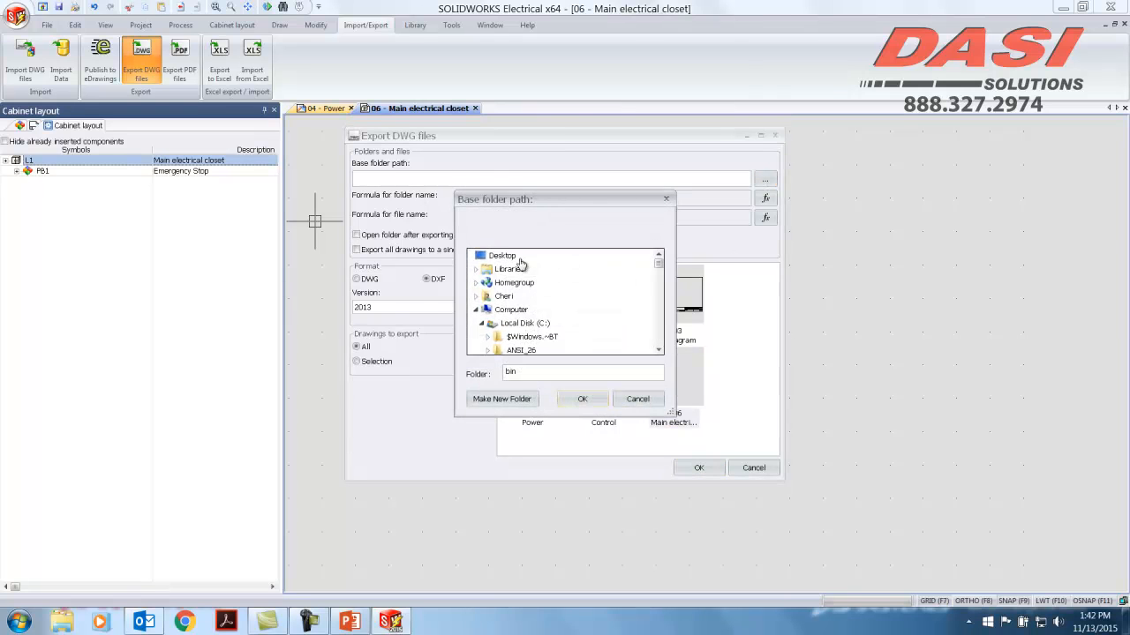
left_click(517, 258)
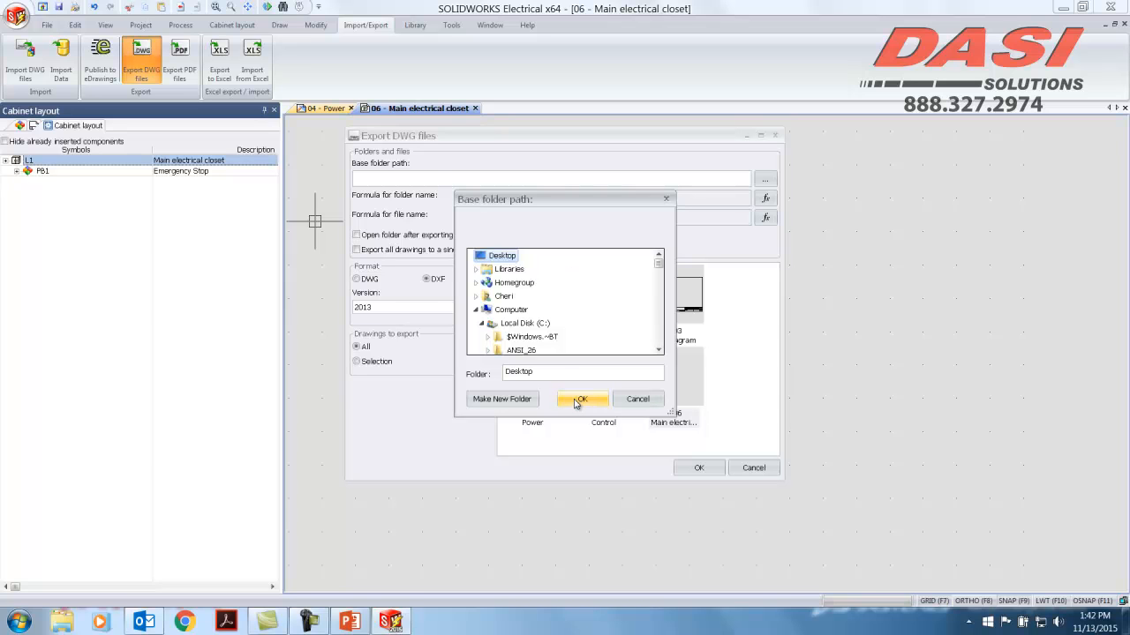
left_click(580, 401)
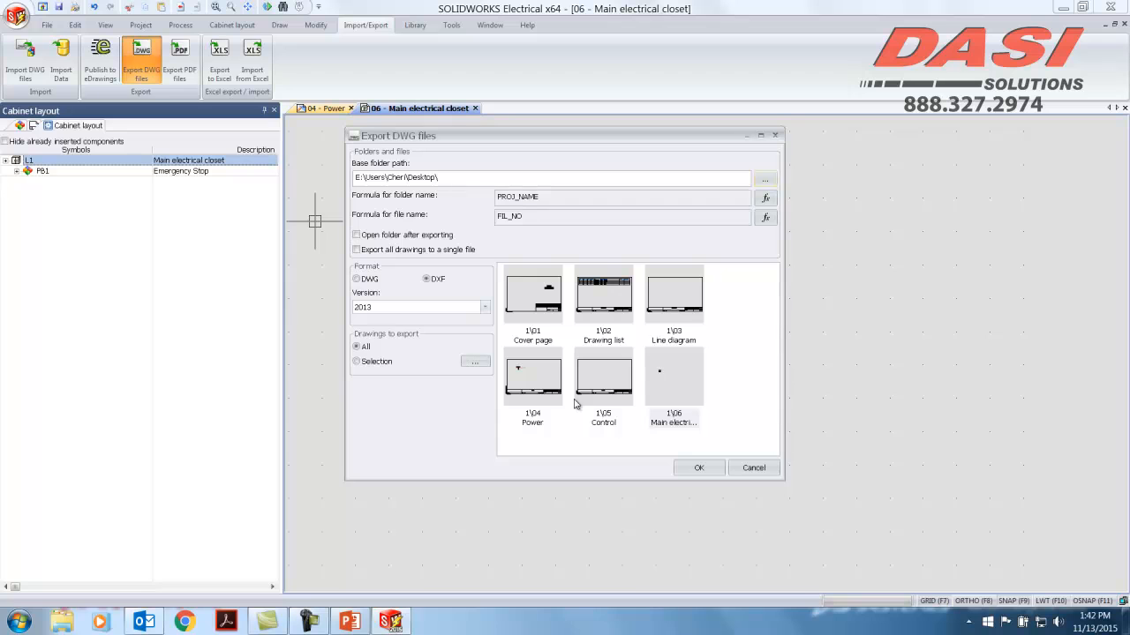
- Limit the drawings to export to a selection containing only 06 - Main electrical closet
left_click(688, 396)
left_click(357, 362)
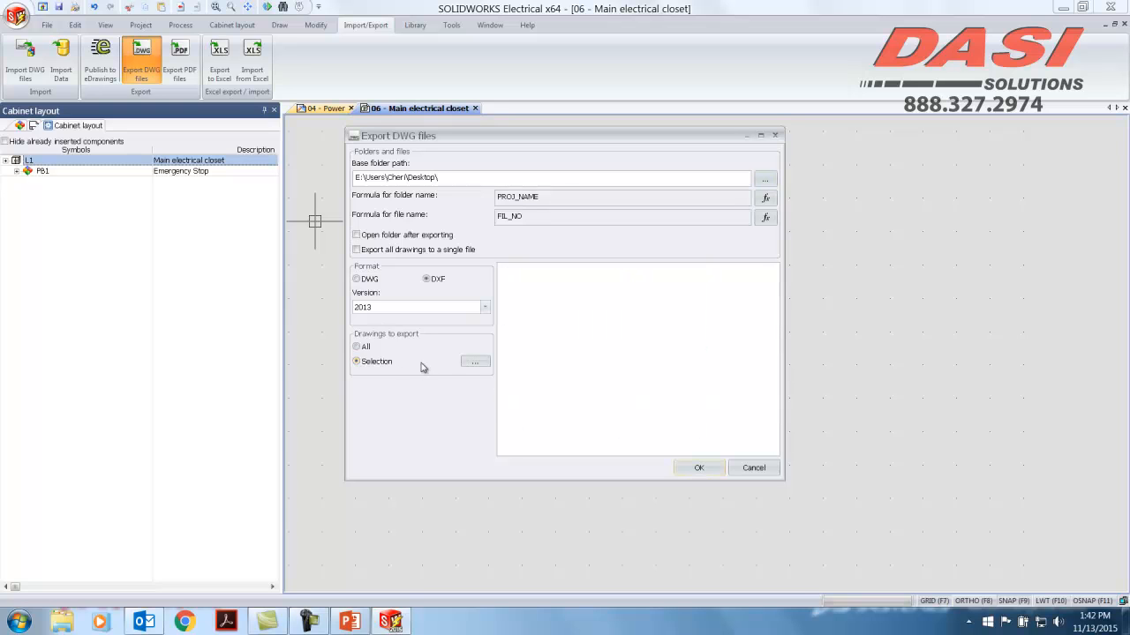
left_click(473, 361)
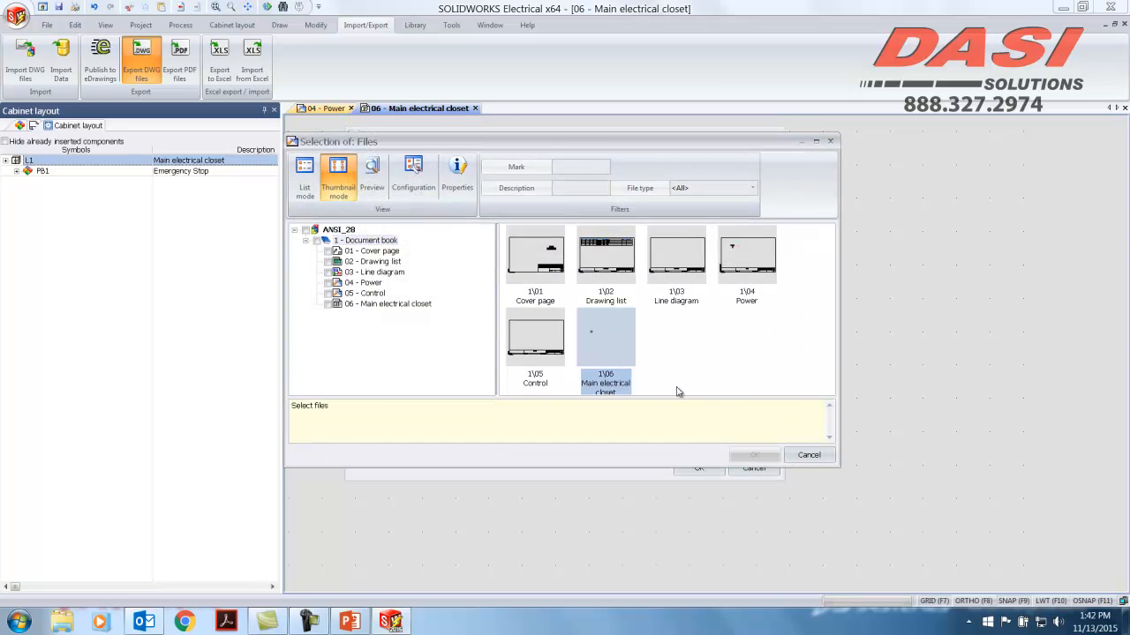
left_click(560, 346)
left_click(611, 349)
left_click(327, 304)
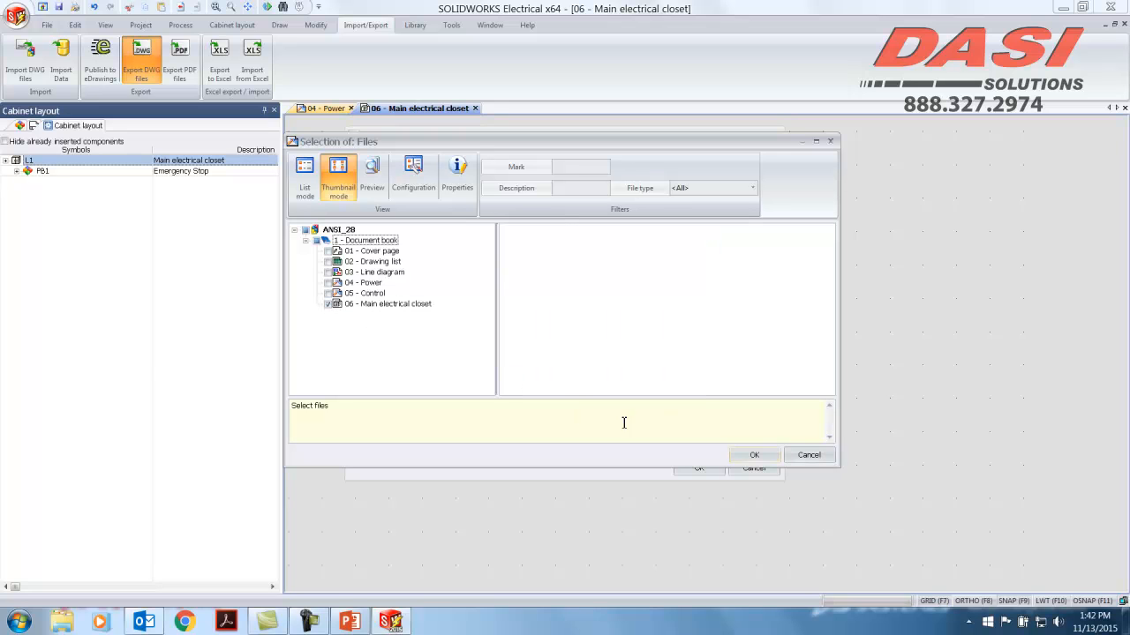
left_click(754, 455)
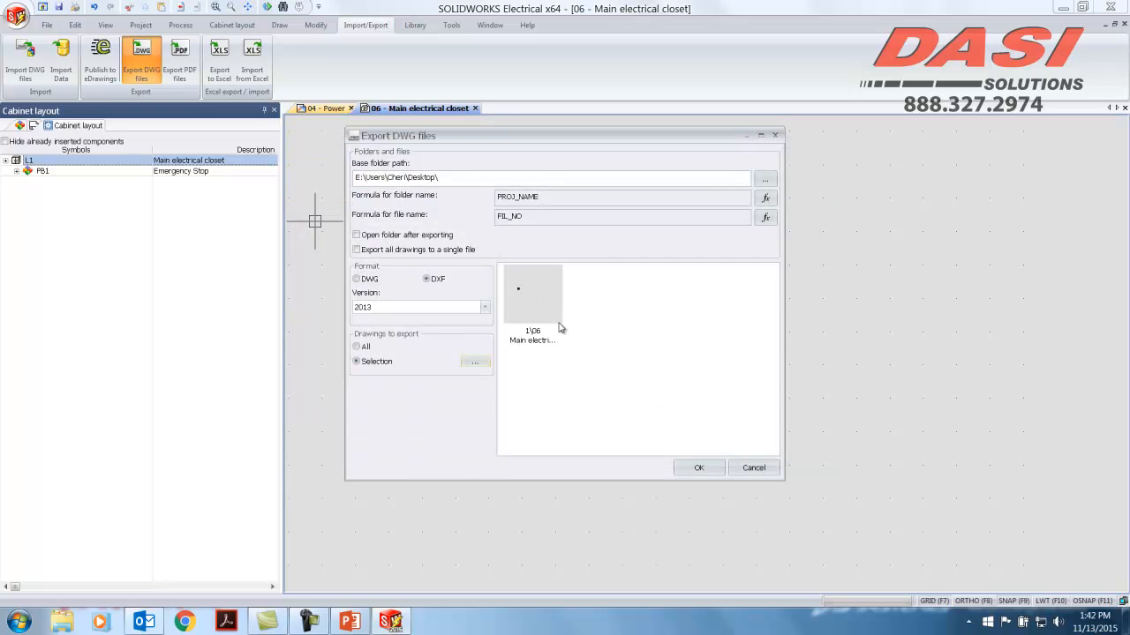
- Try to export the main electrical closet drawing as DXF, and close that drawing
left_click(698, 467)
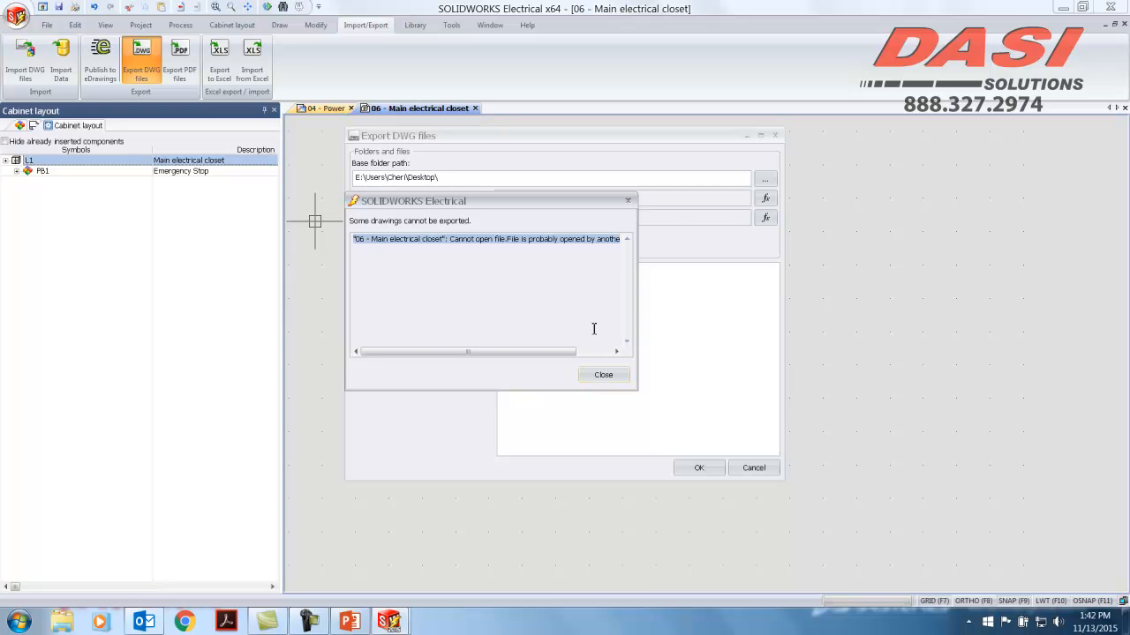
left_click(599, 378)
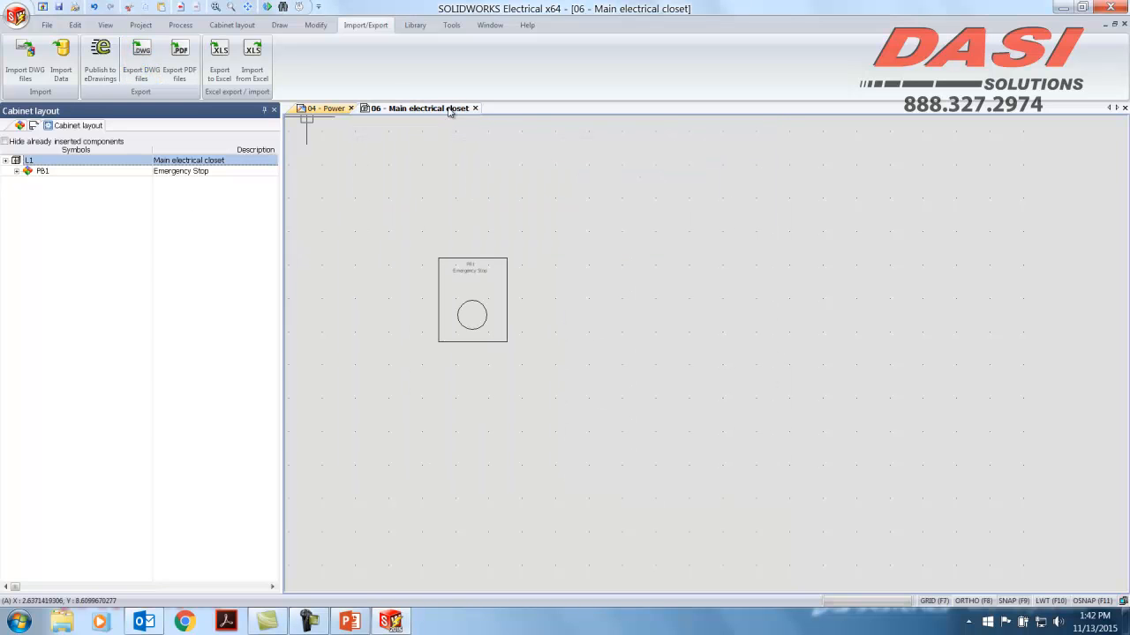
left_click(475, 108)
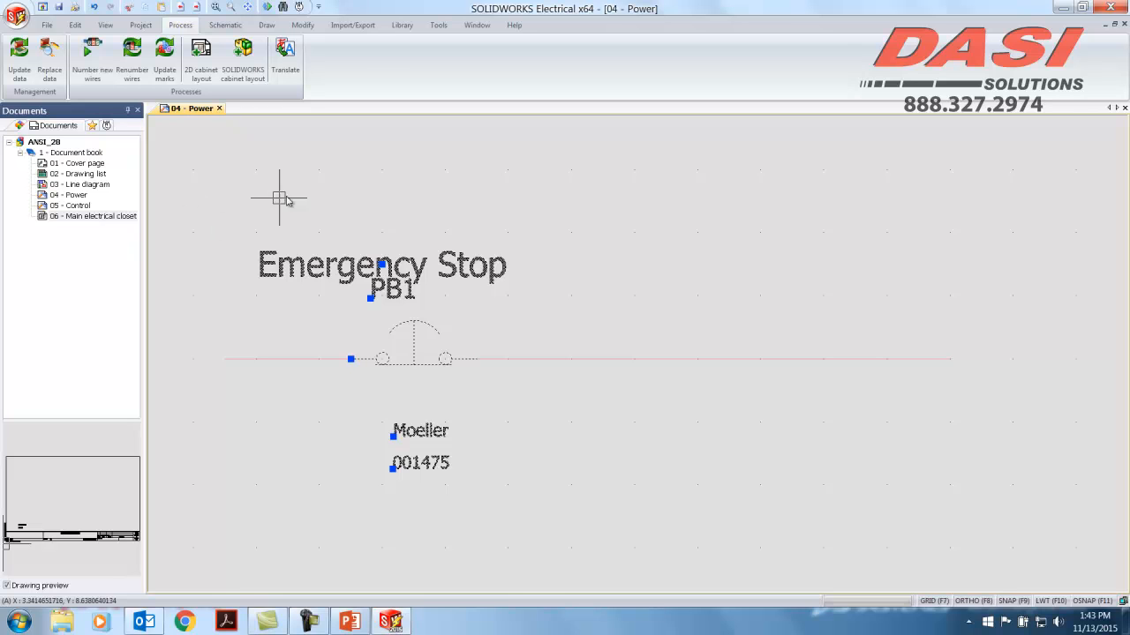
- Review the parts listed in the project's Bill of Materials grouped by manufacturer report, widening its Description column, and close the report manager
left_click(140, 25)
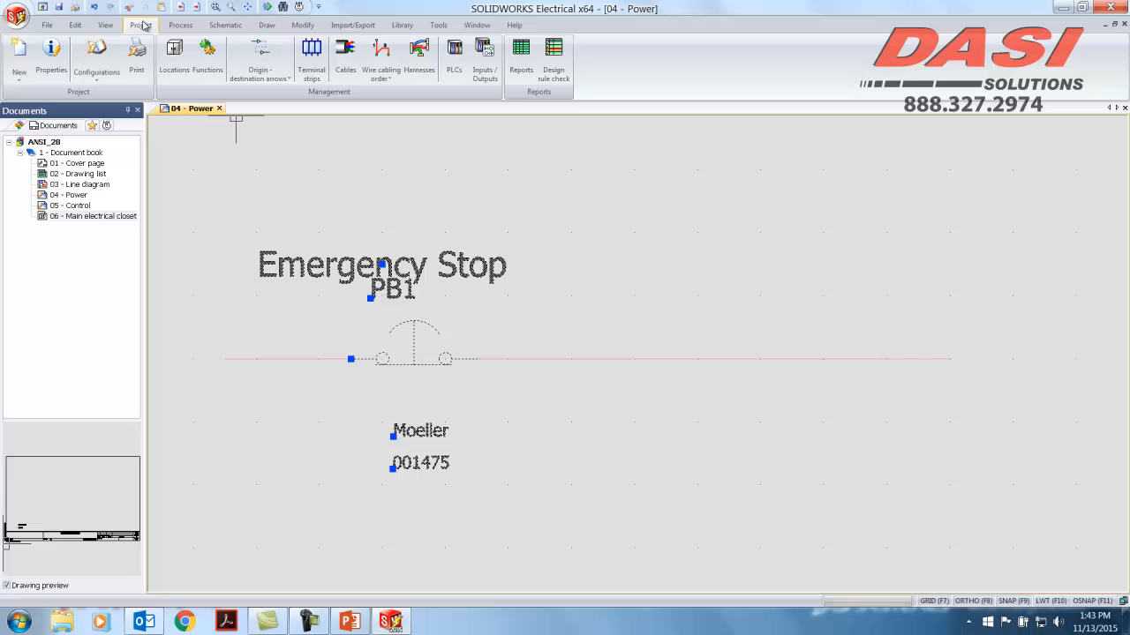
left_click(521, 57)
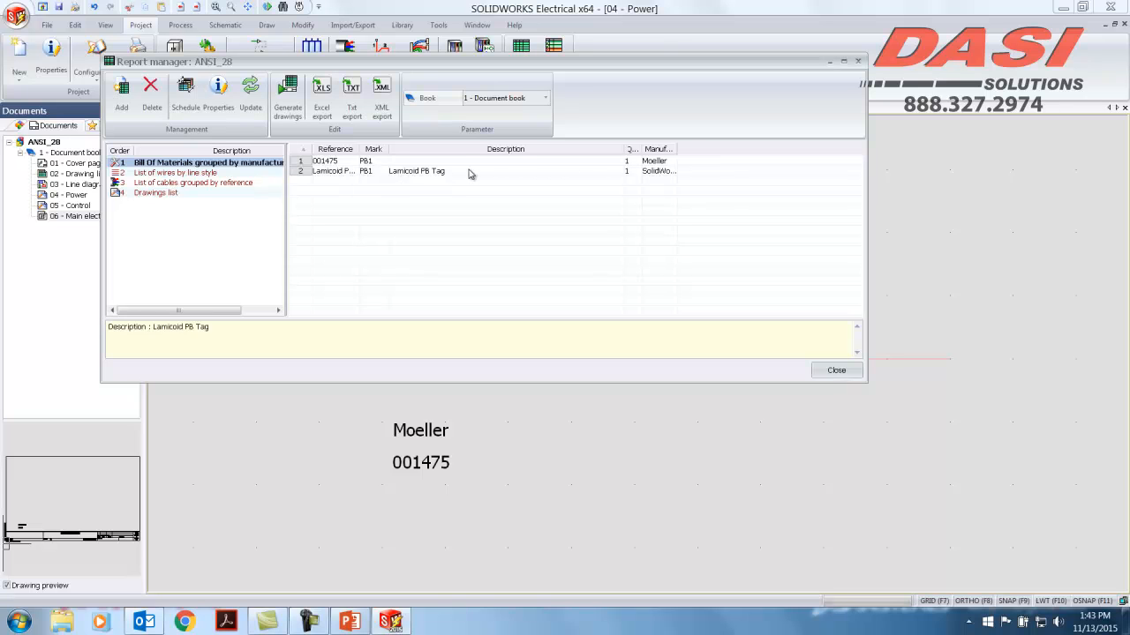
left_click_drag(624, 152, 639, 152)
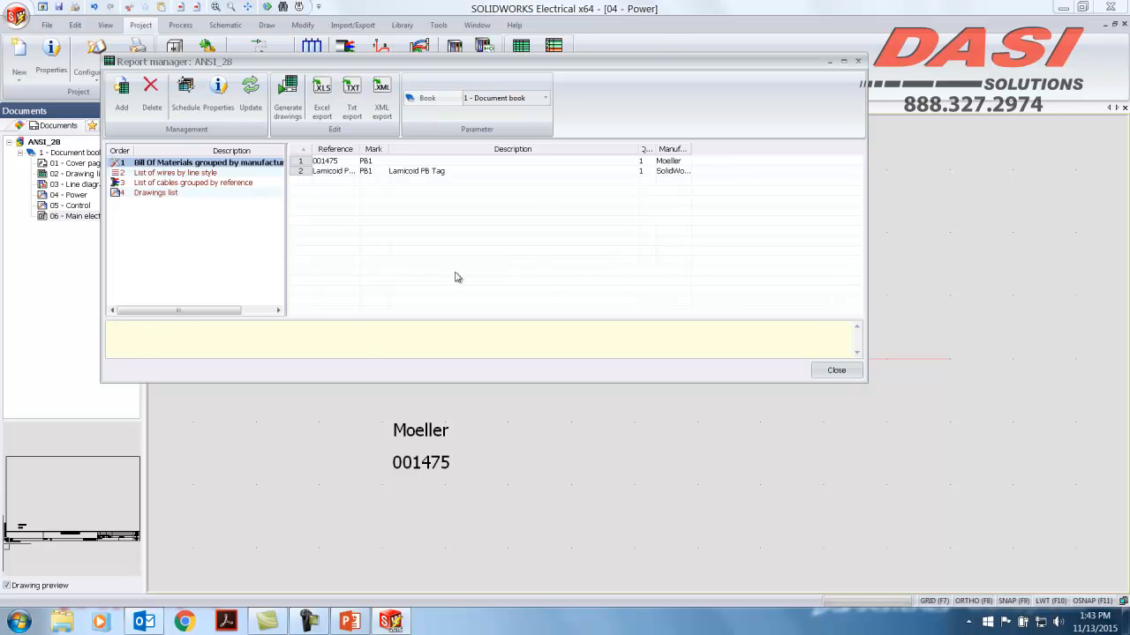
left_click(833, 378)
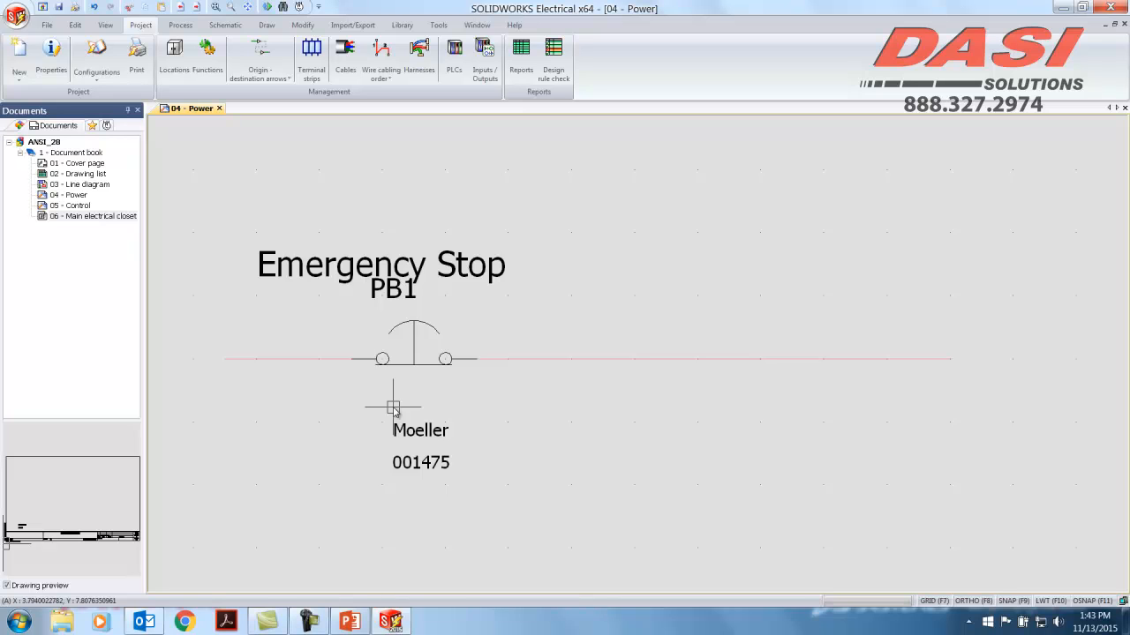
- In the emergency stop symbol's properties, set Translatable data 2 (English) of the Moeller part to "Spare Part" and accept the changes
left_click(415, 325)
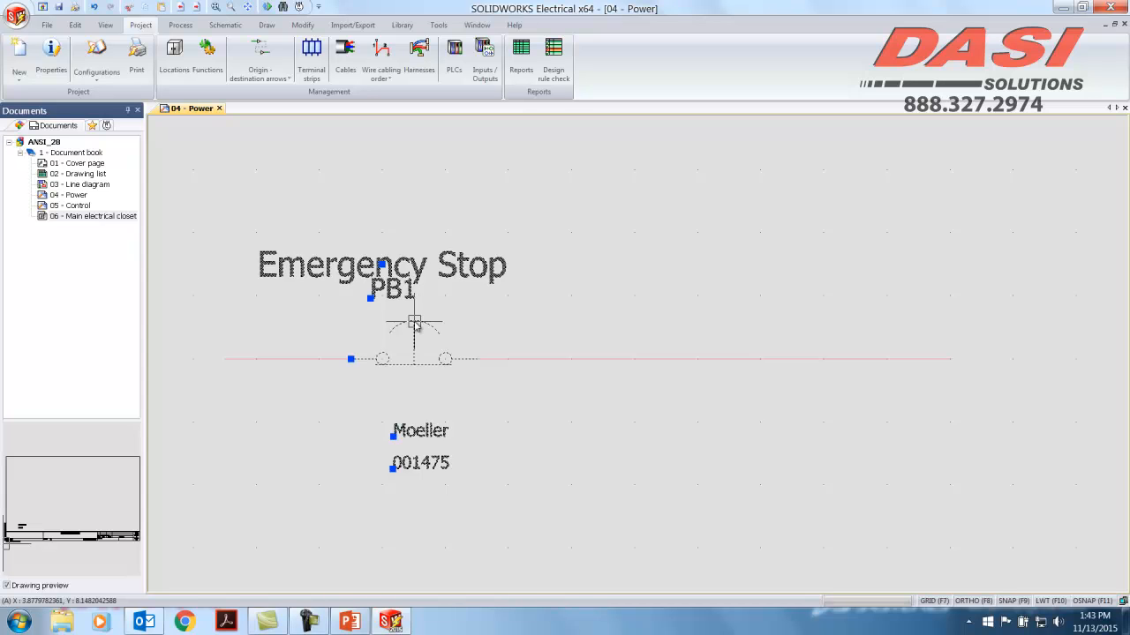
right_click(415, 325)
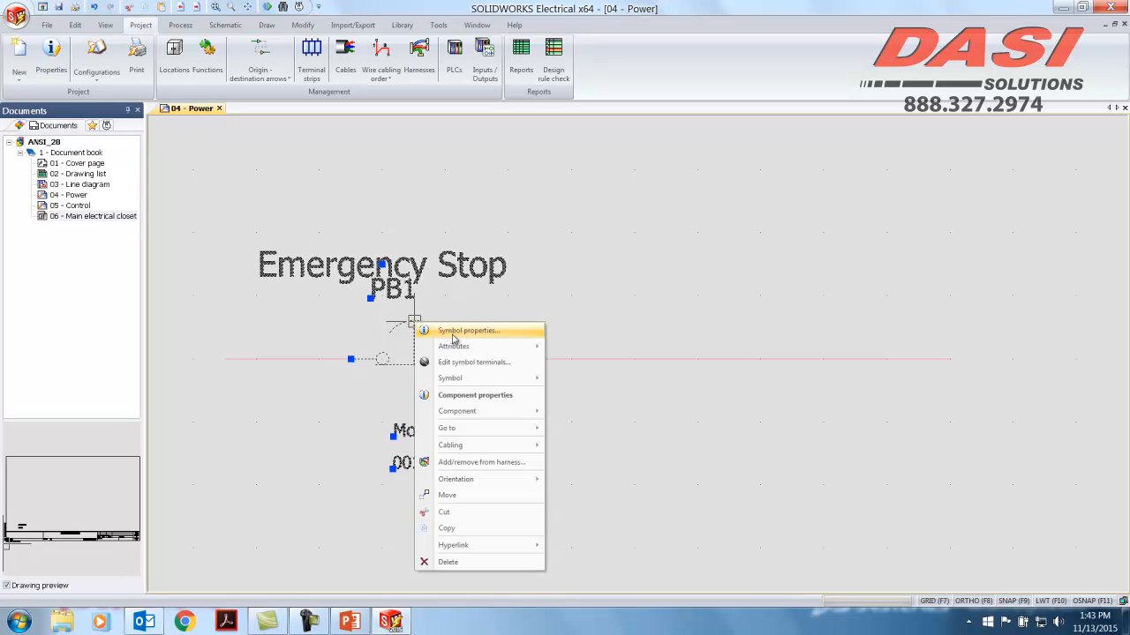
left_click(453, 331)
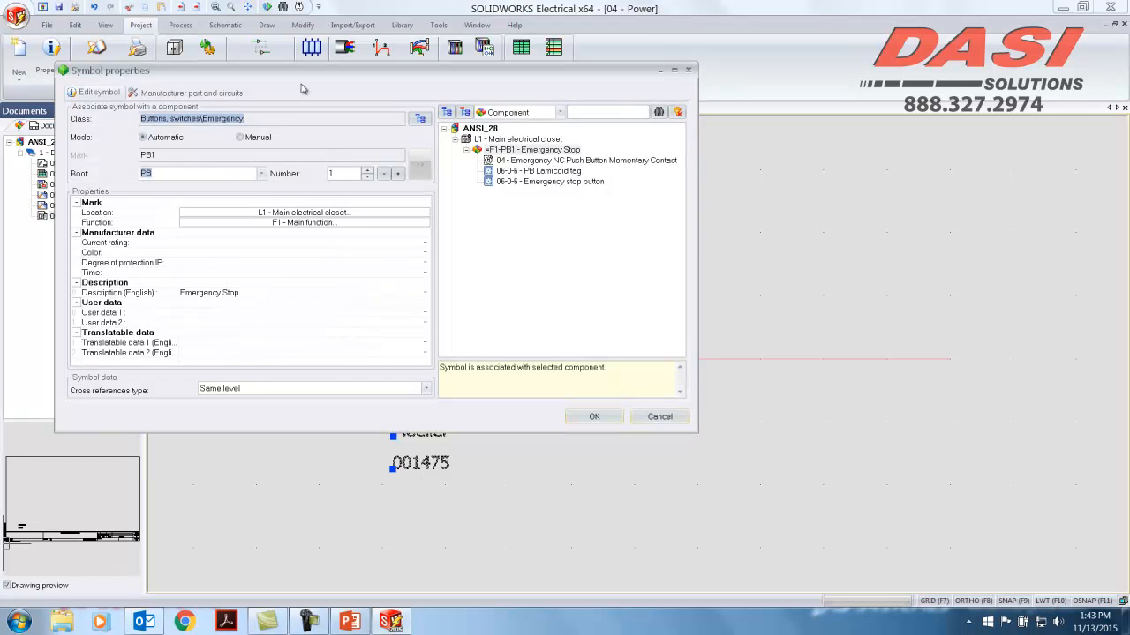
left_click(228, 93)
left_click(203, 130)
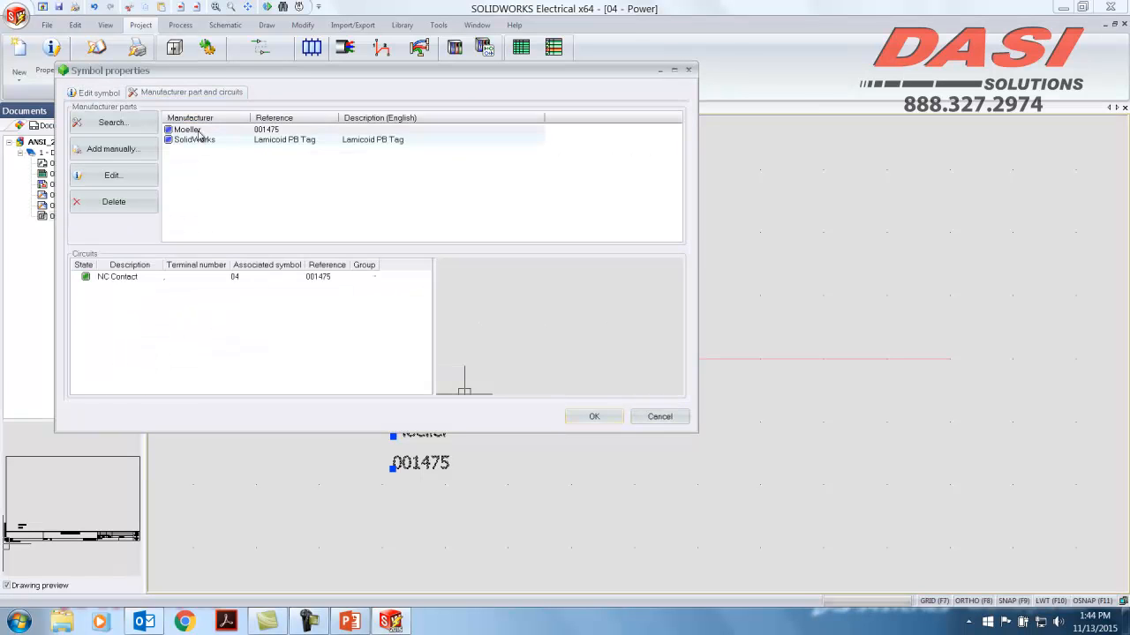
left_click(113, 181)
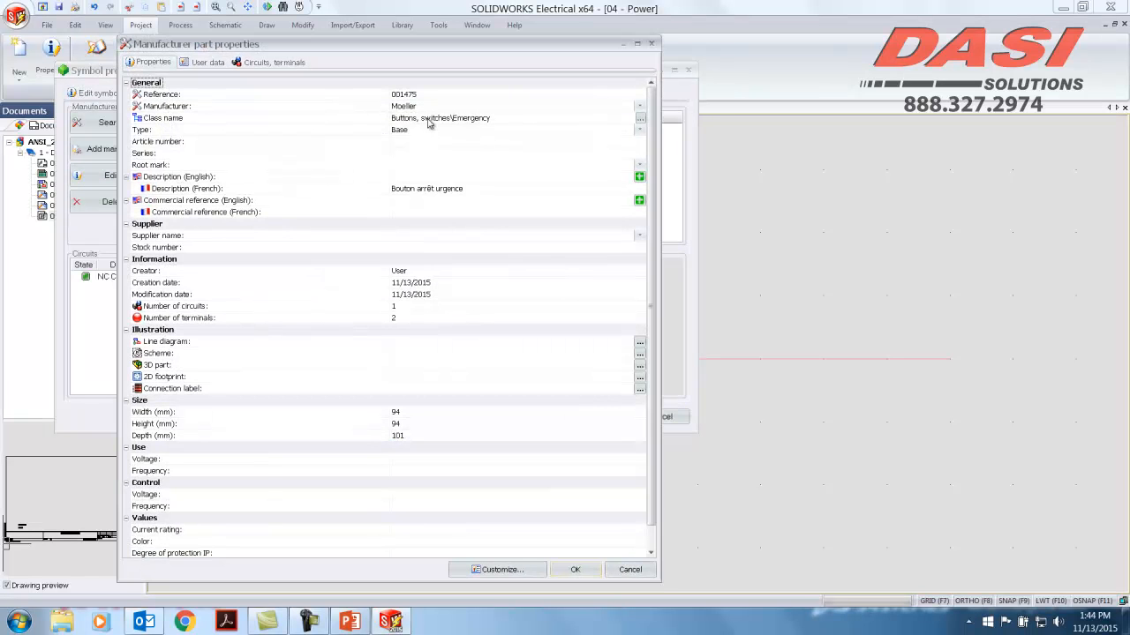
left_click(212, 62)
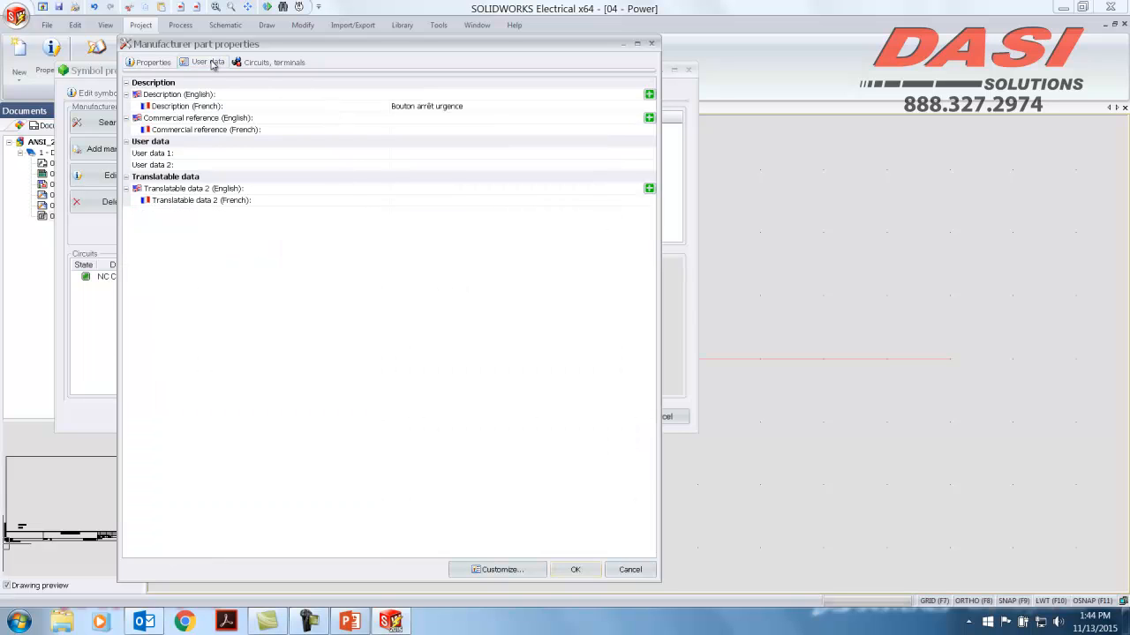
left_click(409, 190)
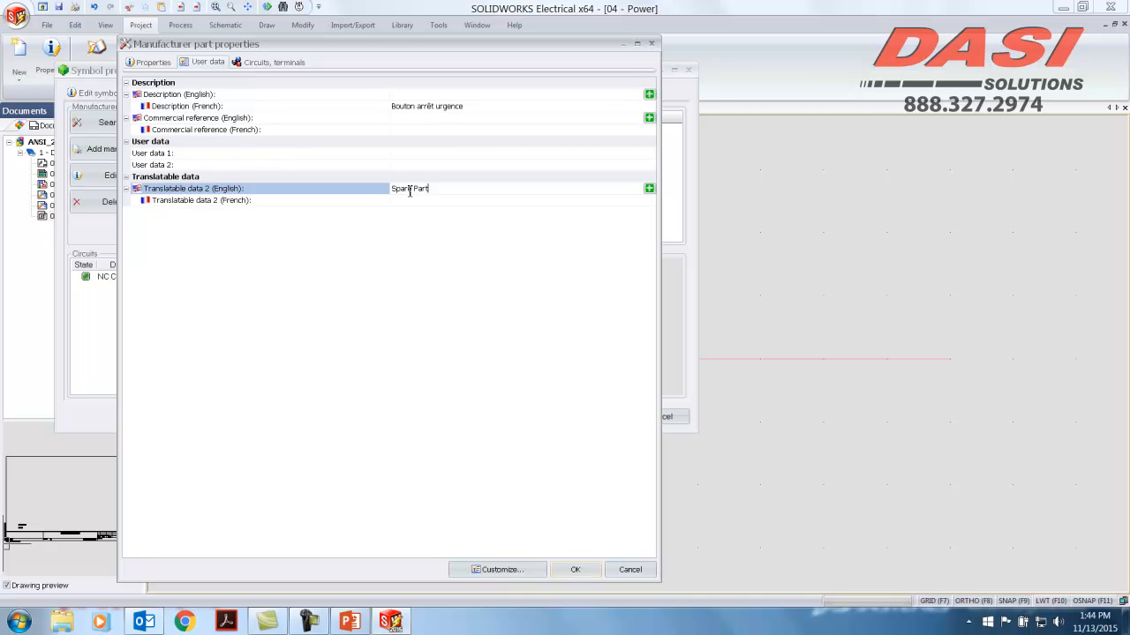
left_click(588, 565)
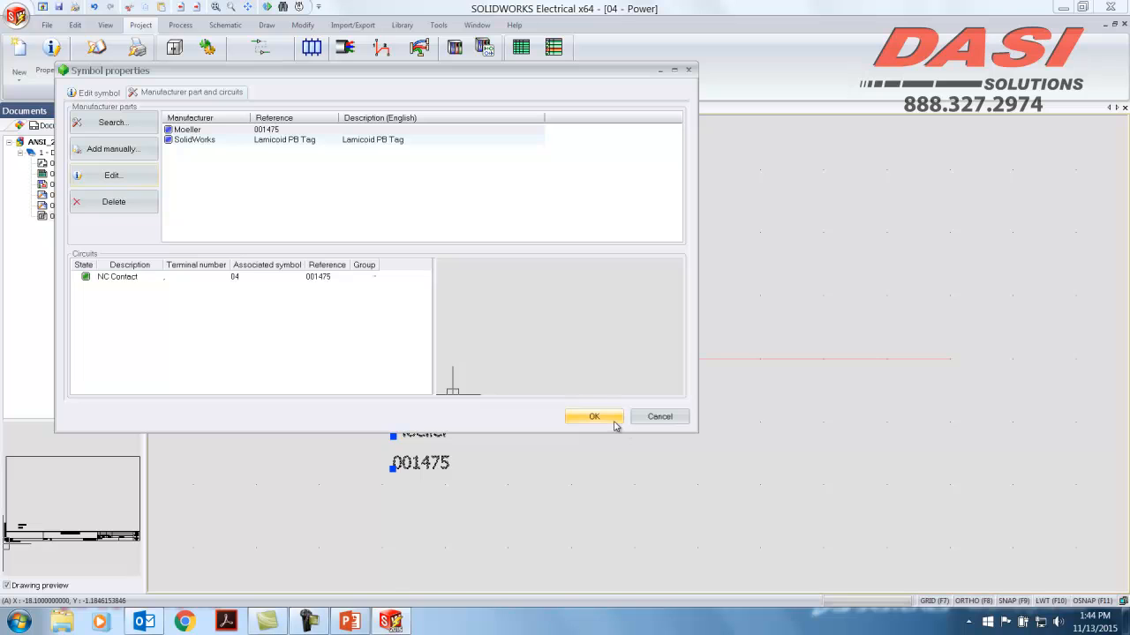
left_click(594, 417)
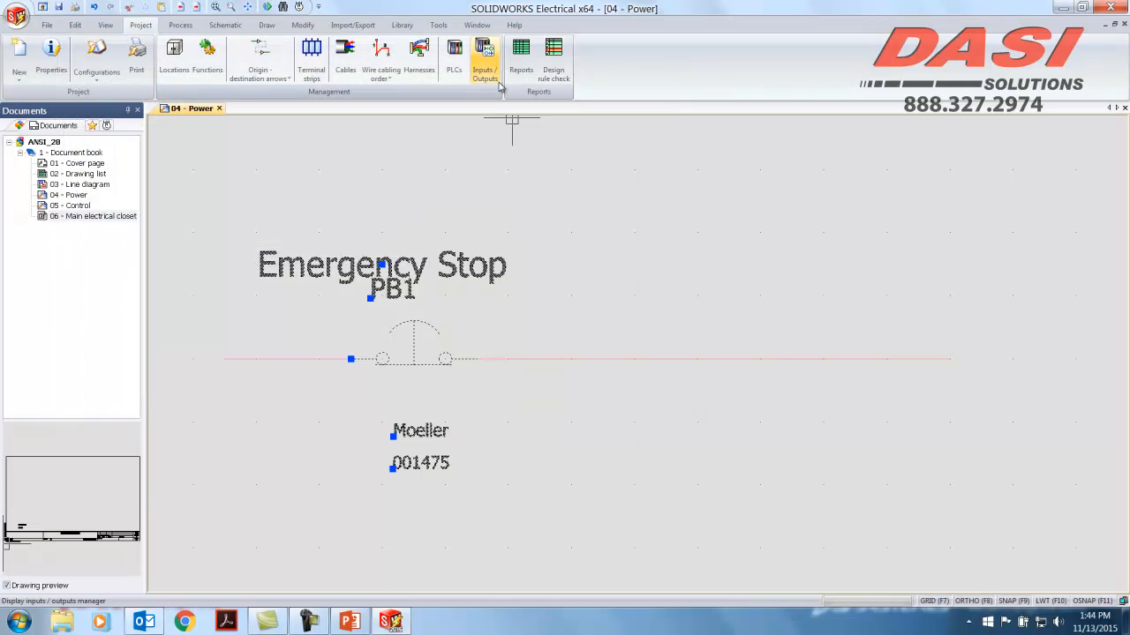
- Add a Translatable data 2 column to the Bill of Materials grouped by manufacturer report and set the Description column's width to 7
left_click(535, 50)
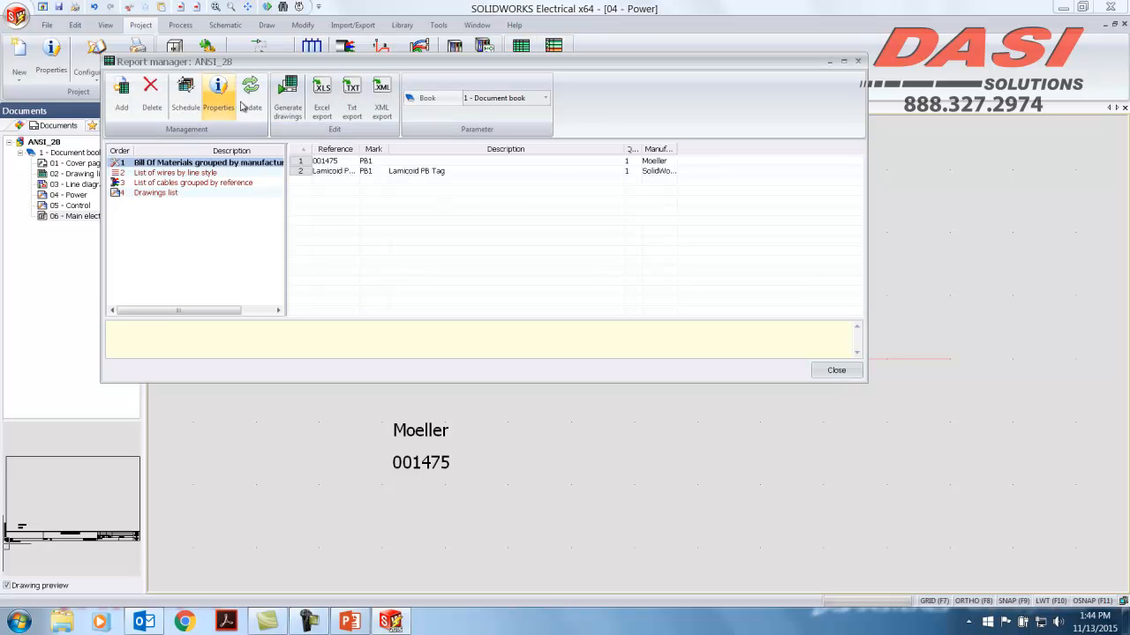
left_click(218, 91)
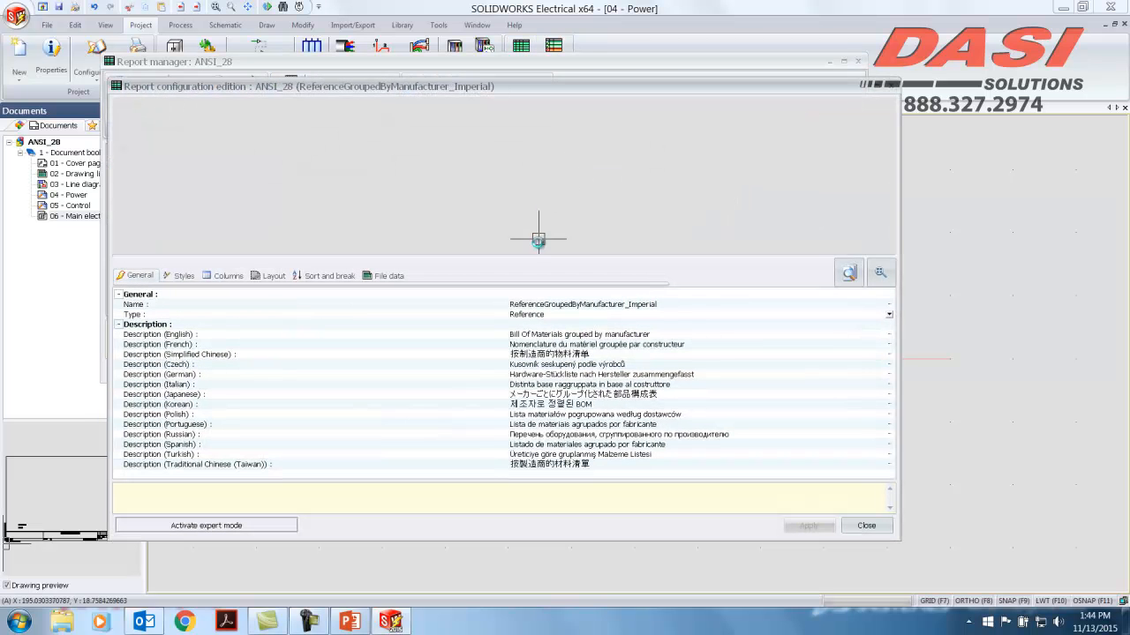
left_click(225, 275)
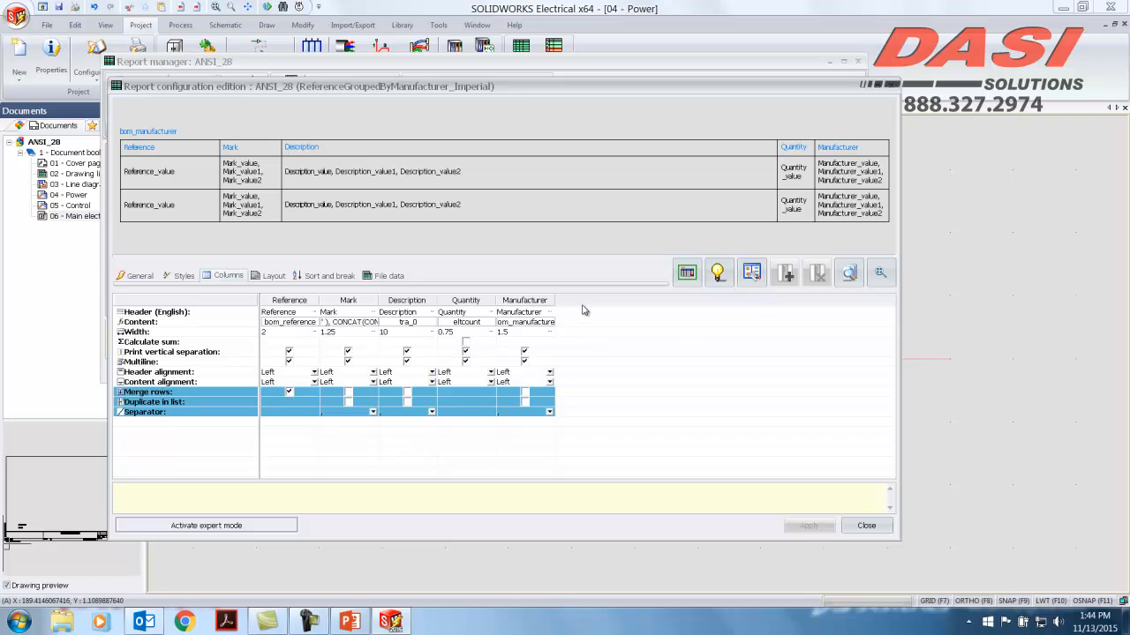
right_click(583, 304)
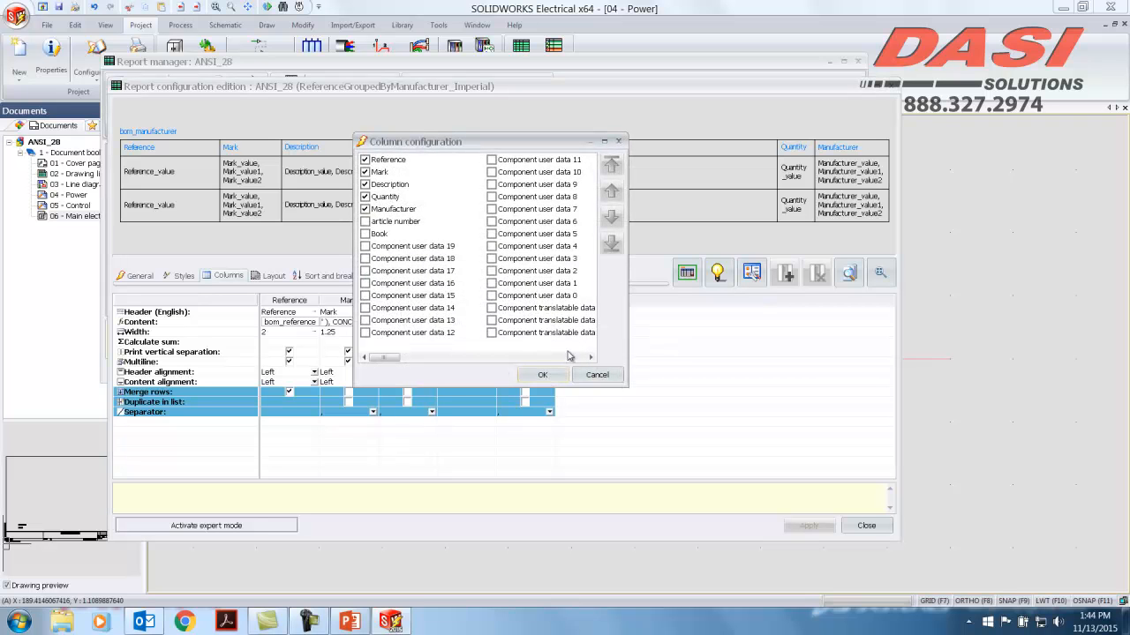
left_click(590, 359)
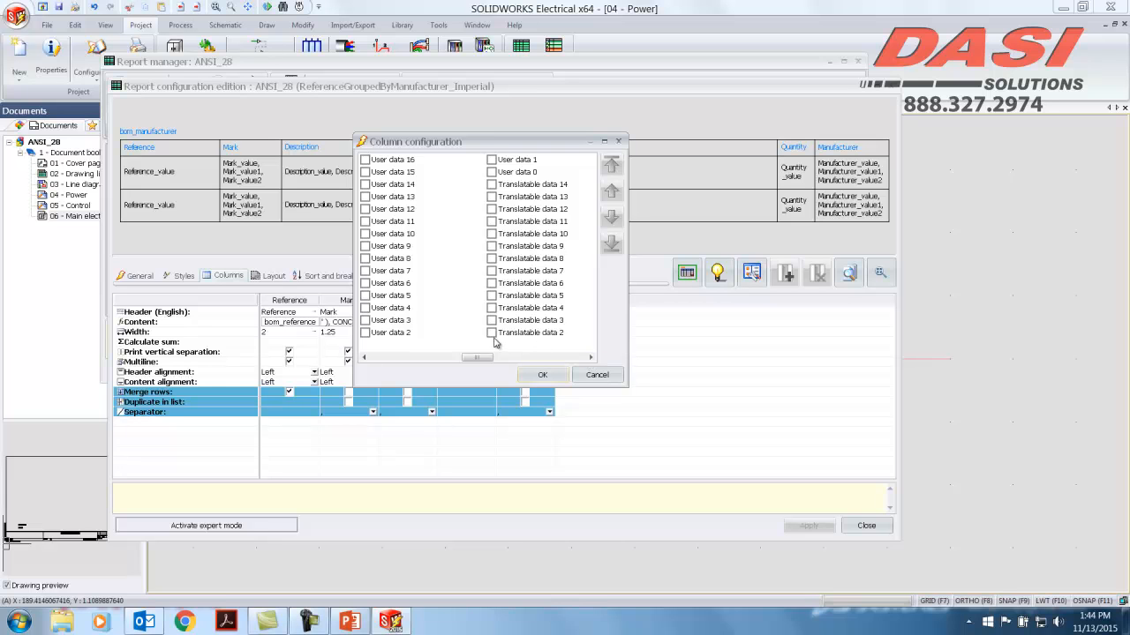
left_click(542, 374)
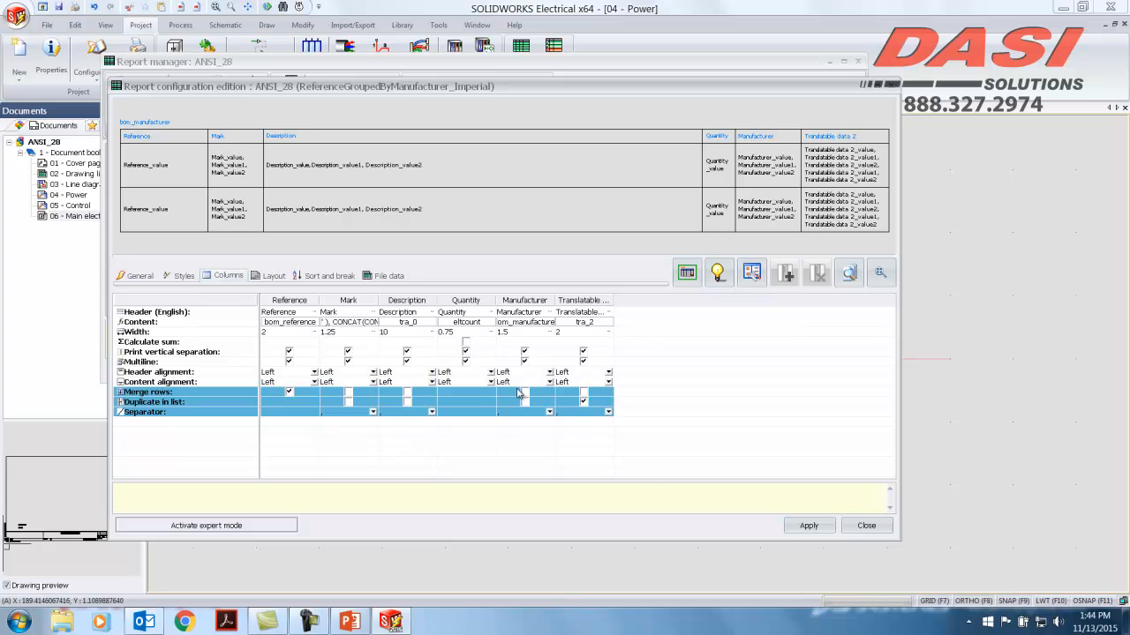
left_click(397, 332)
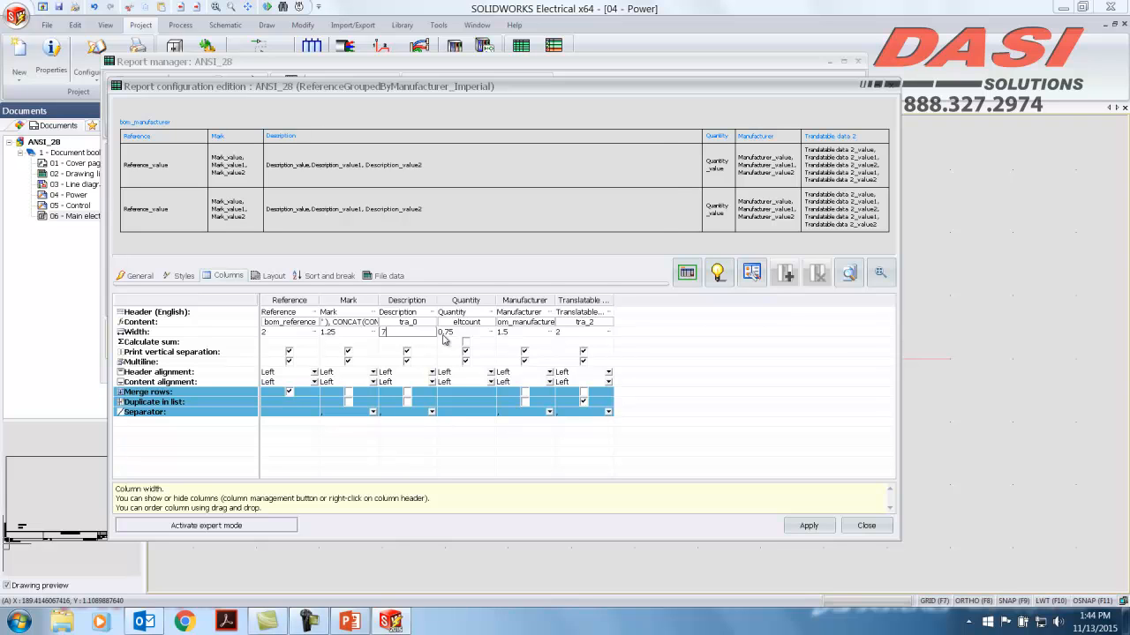
key("Return")
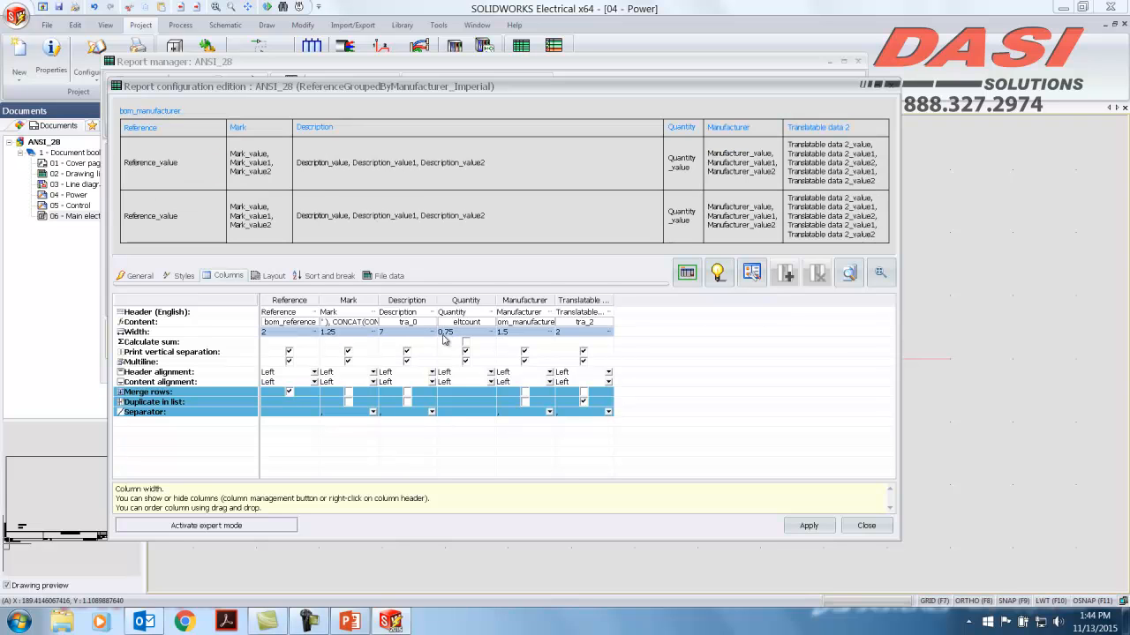
- Apply and close the bill of materials report configuration, and widen the Manufacturer and Translatable data 2 columns in the report list
left_click(803, 528)
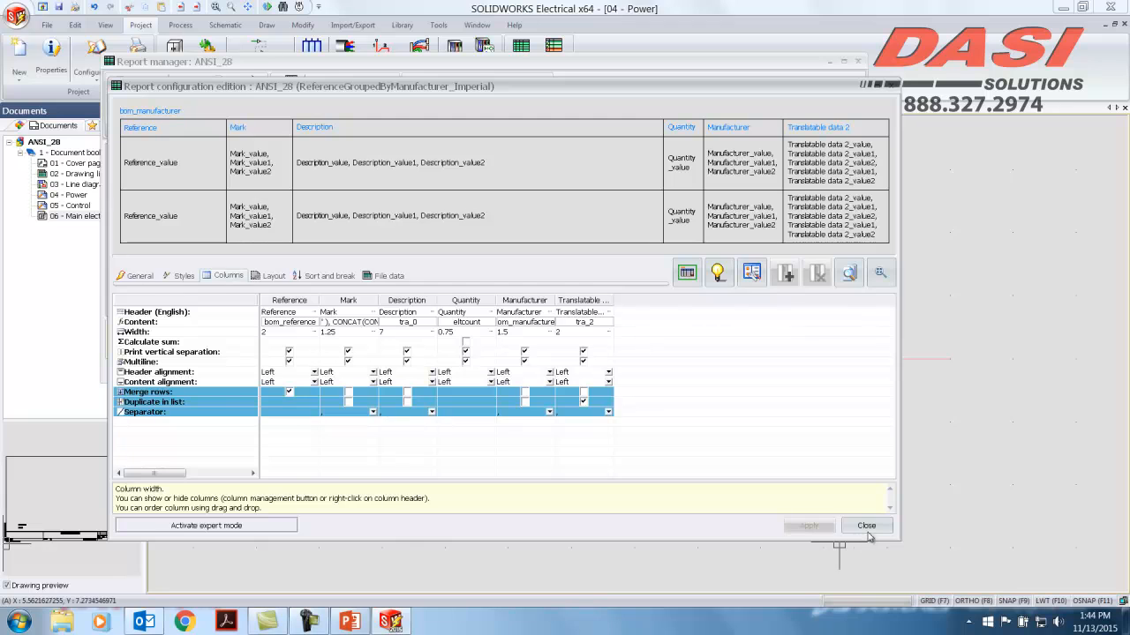
left_click(871, 528)
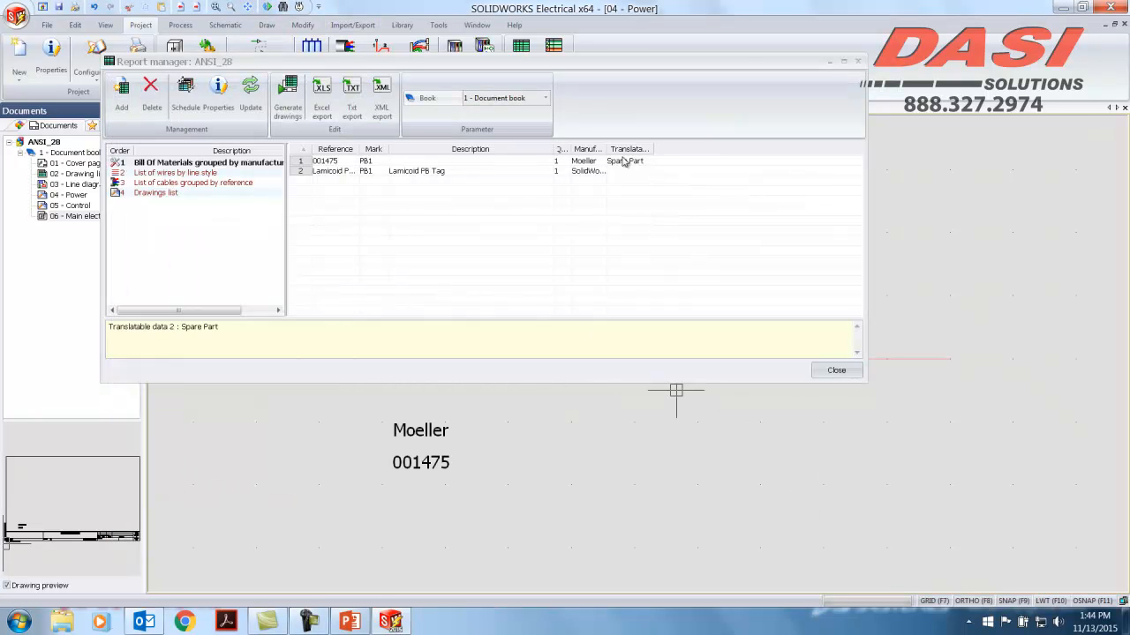
left_click_drag(654, 148, 626, 150)
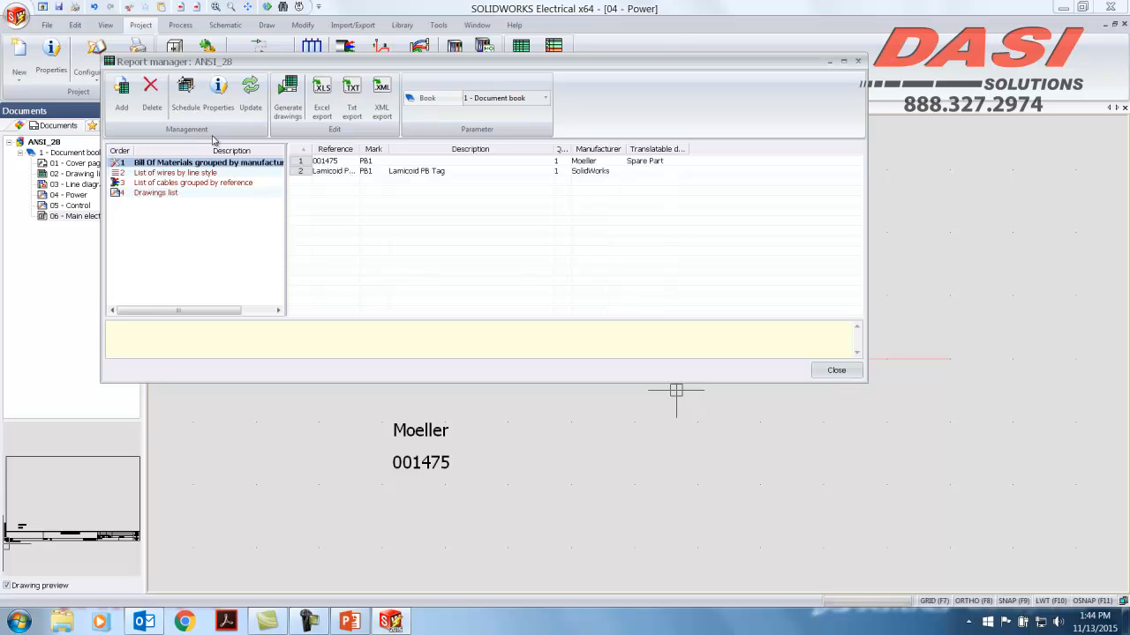
- Generate a report drawing for only the Bill of Materials grouped by manufacturer, and close the report manager
left_click(301, 117)
left_click(335, 200)
left_click(335, 231)
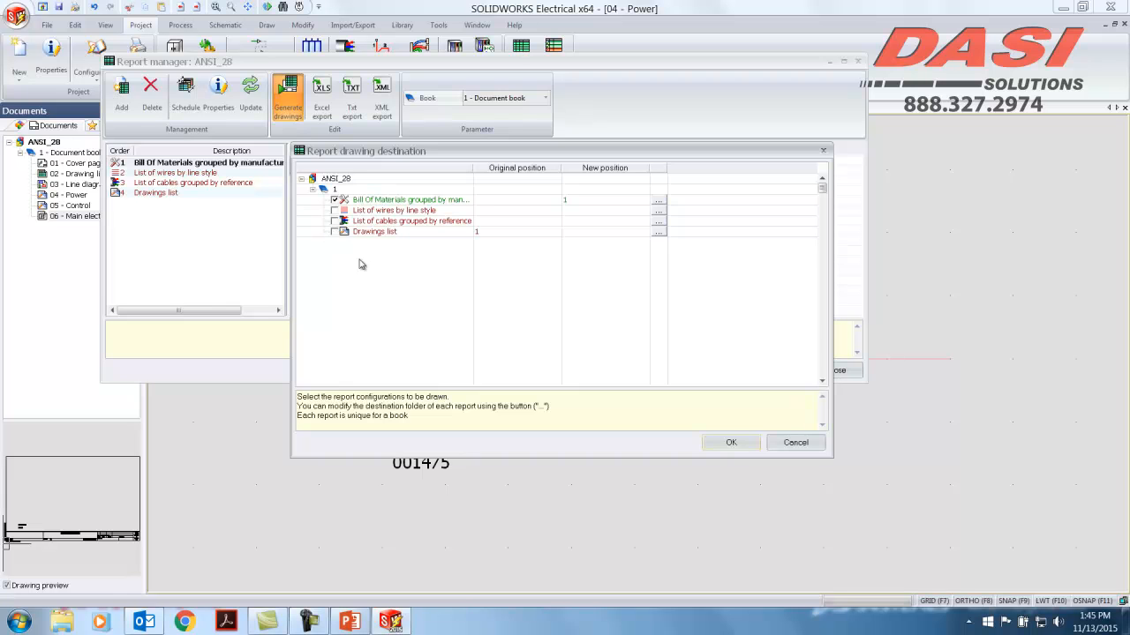
left_click(729, 444)
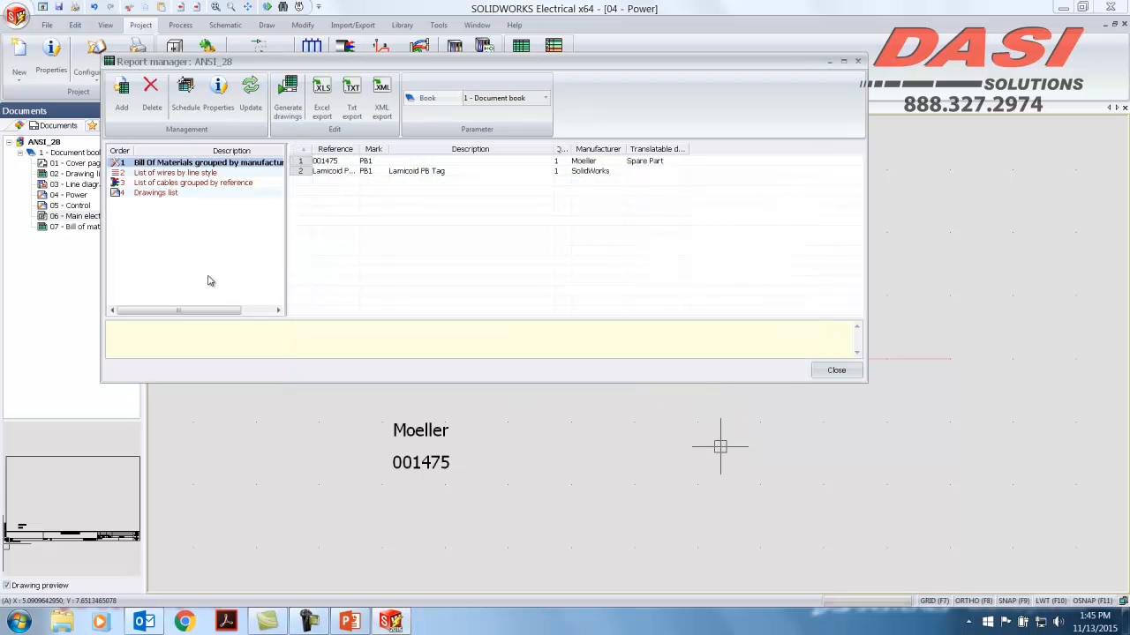
left_click(836, 370)
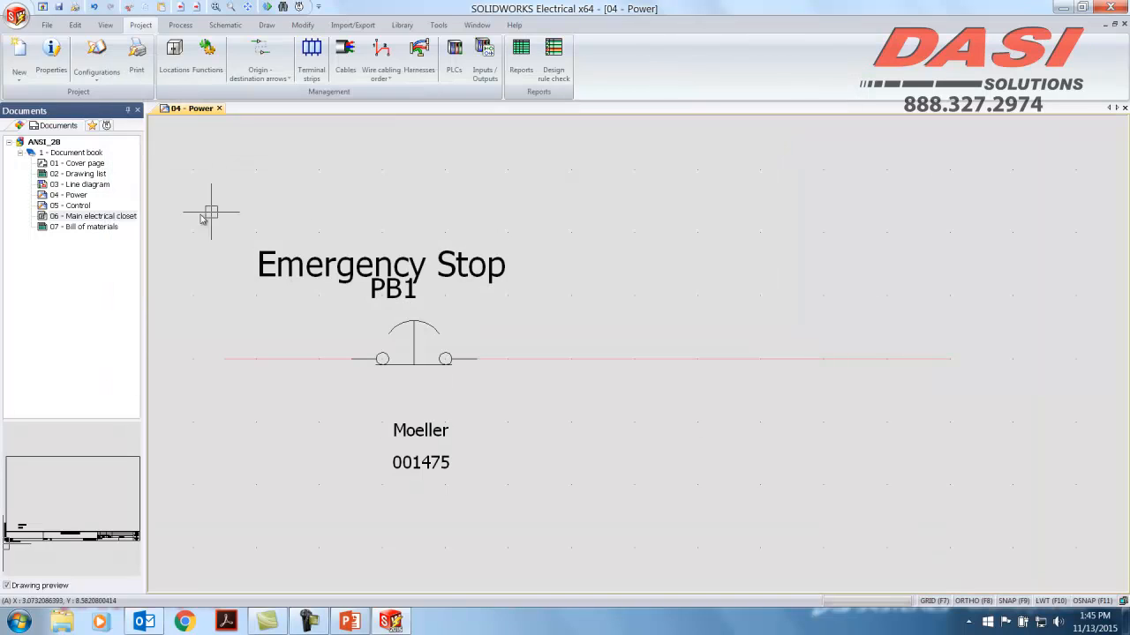
- Open the 07 - Bill of materials drawing, narrow the documents panel, and examine the Moeller and SolidWorks part tables with their Translatable data 2 column
double_click(92, 227)
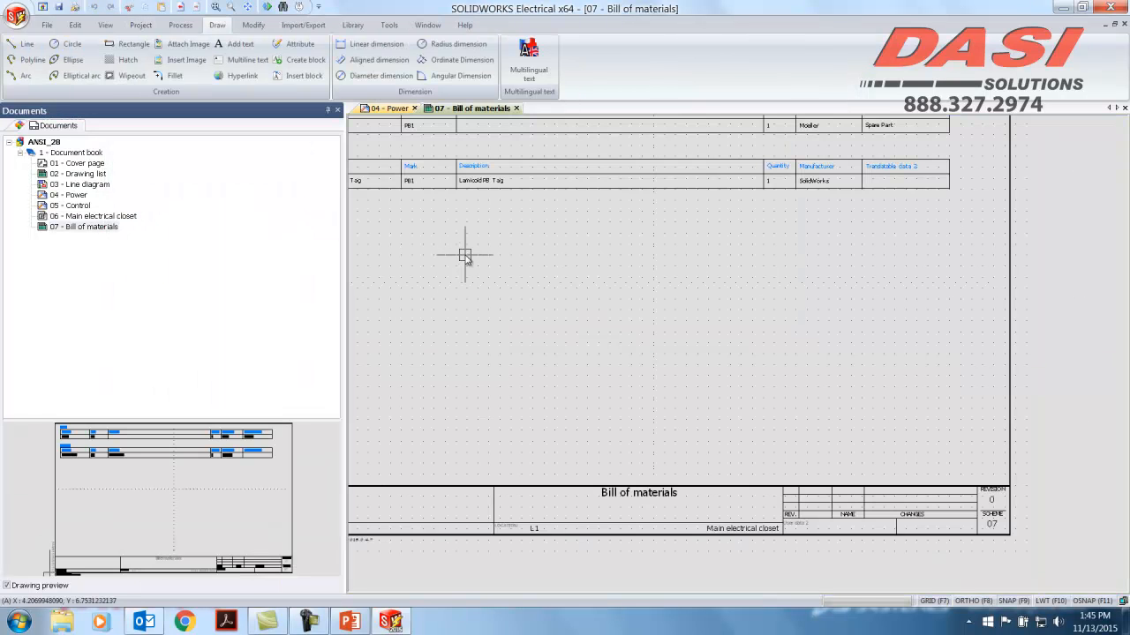
scroll(497, 386, "up", 1)
scroll(585, 336, "up", 2)
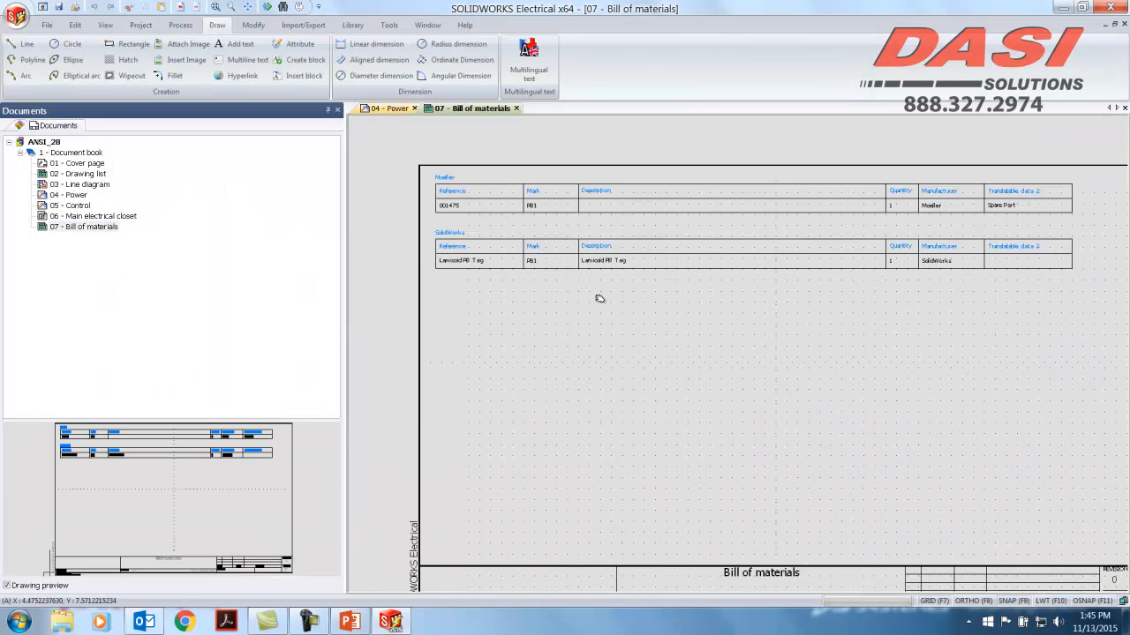
scroll(918, 206, "up", 2)
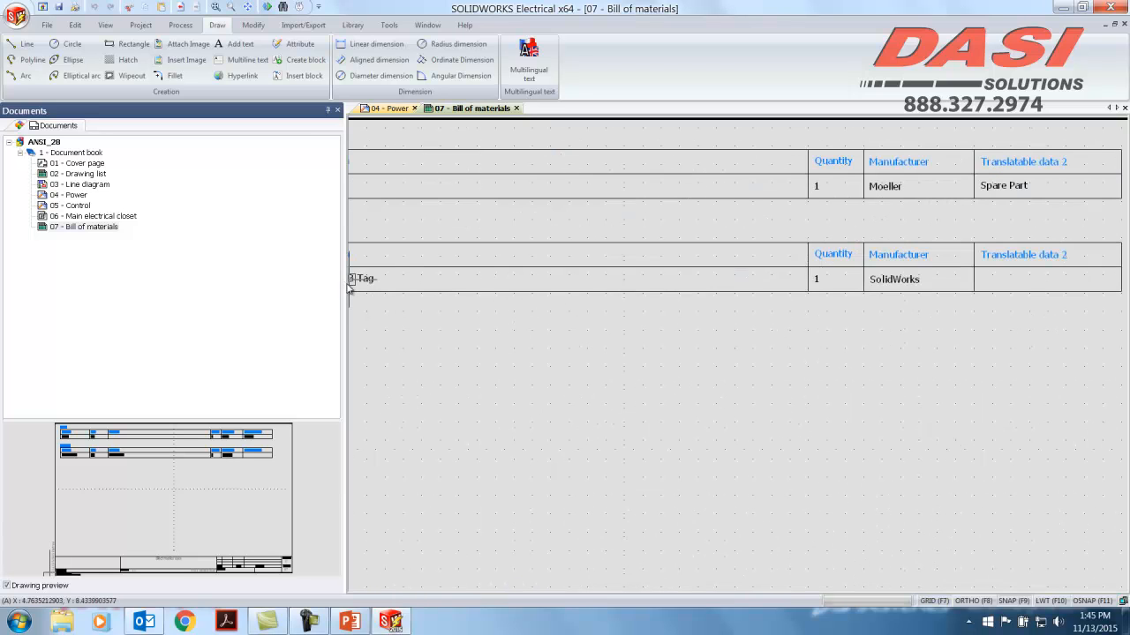
left_click_drag(344, 287, 156, 285)
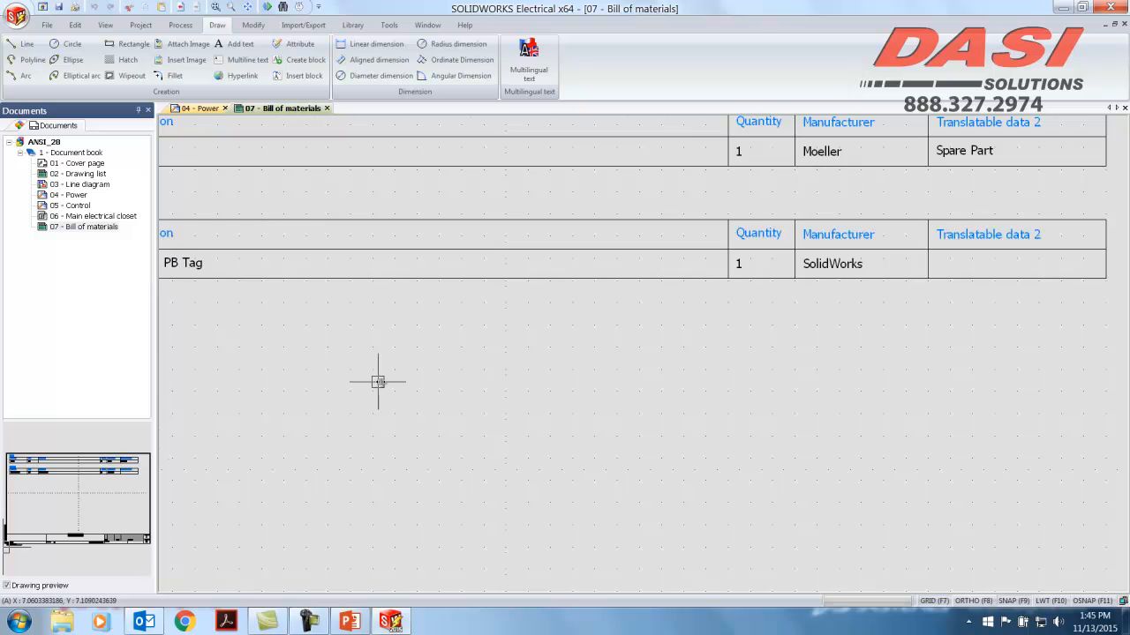
scroll(466, 348, "down", 1)
scroll(466, 349, "down", 3)
middle_click_drag(466, 348, 530, 326)
scroll(530, 327, "up", 1)
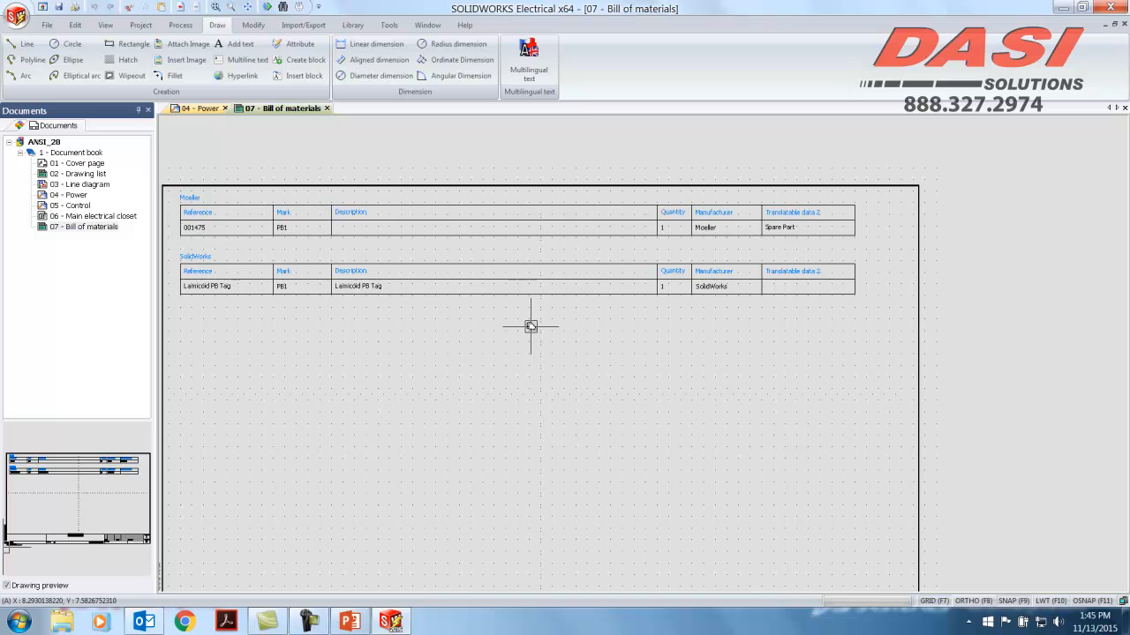
scroll(530, 326, "up", 1)
scroll(530, 326, "down", 1)
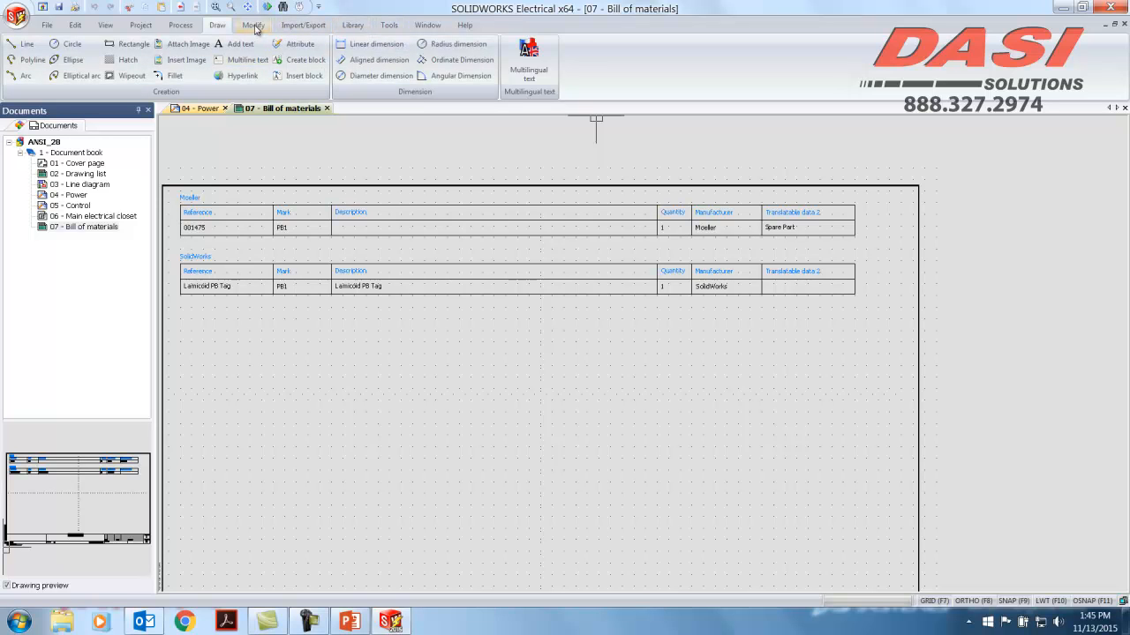
- Export only the 06 - Main electrical closet drawing as a 2013 DXF file, and minimize the program to return to the slides
left_click(140, 26)
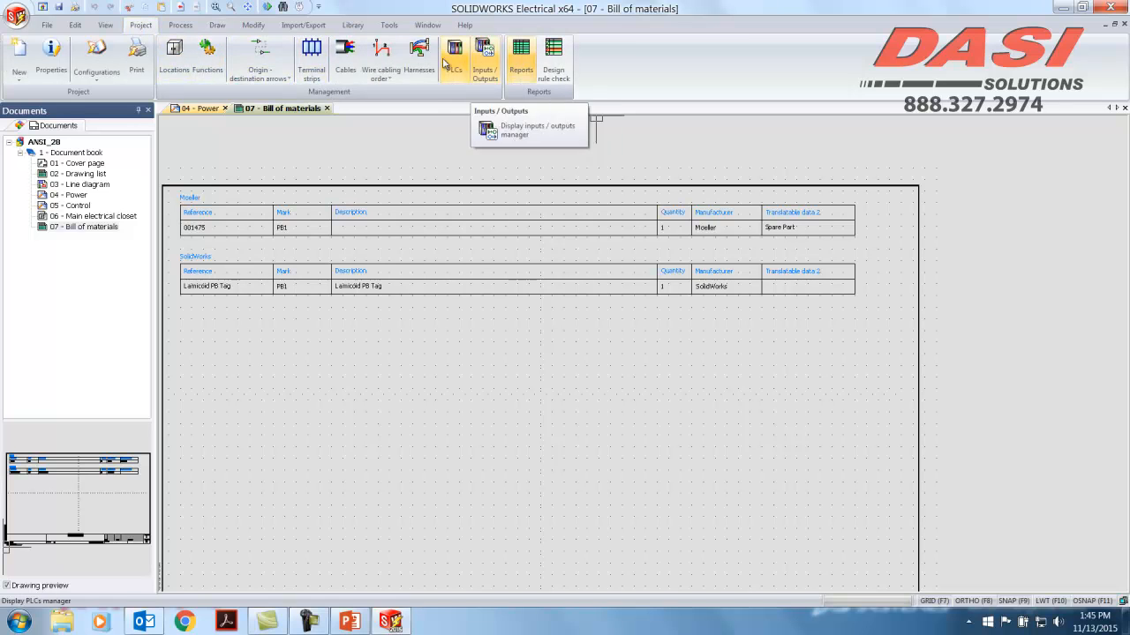
left_click(176, 24)
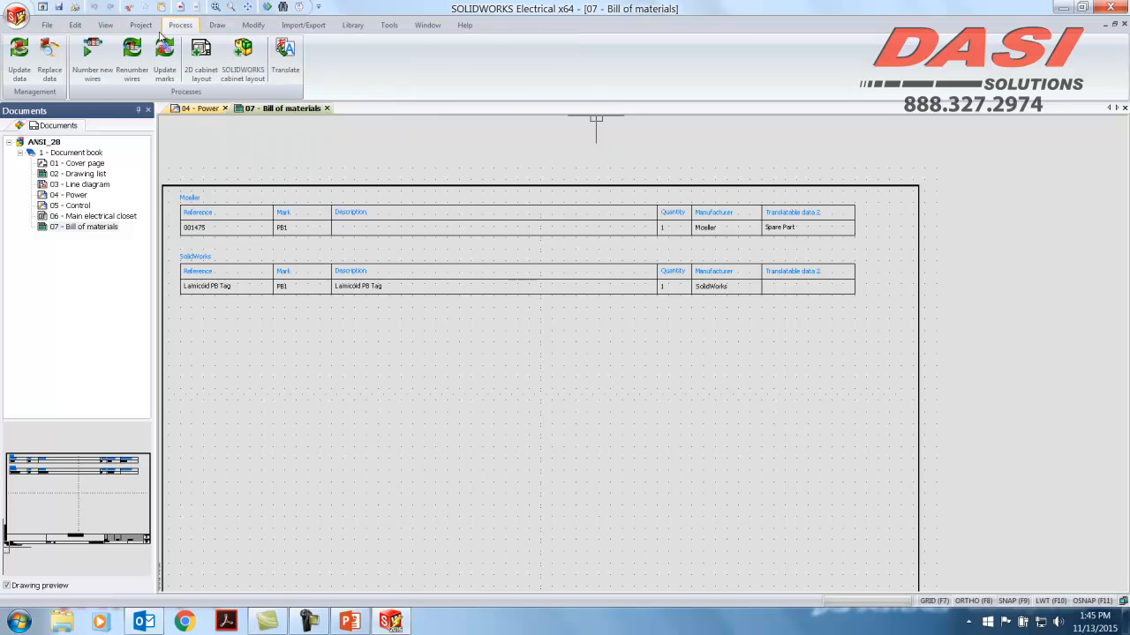
left_click(140, 26)
left_click(303, 27)
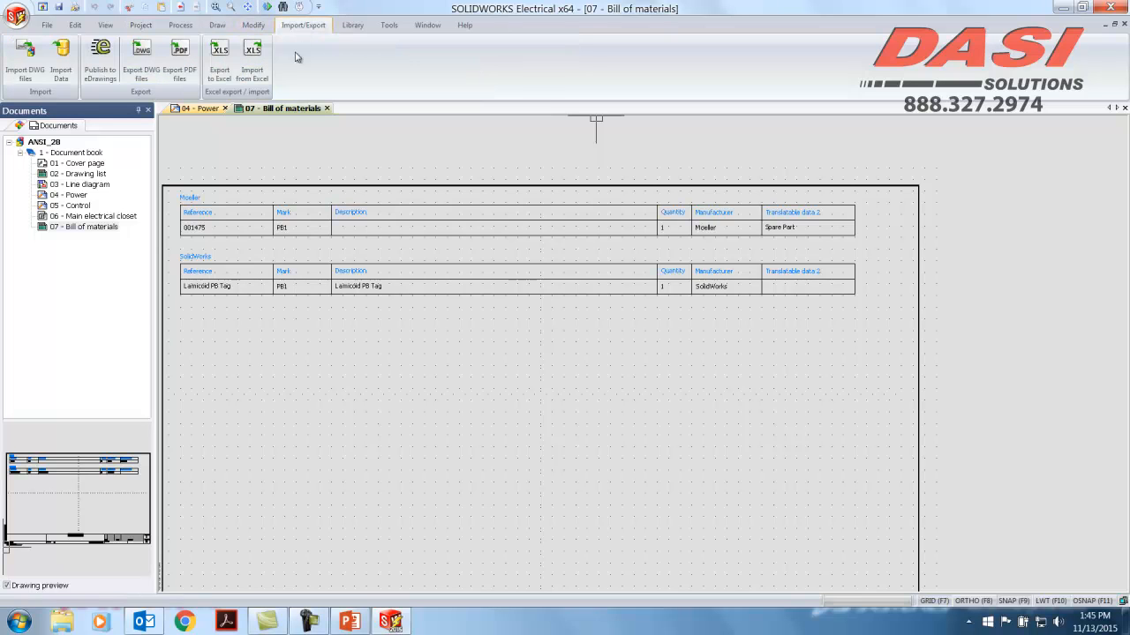
left_click(141, 71)
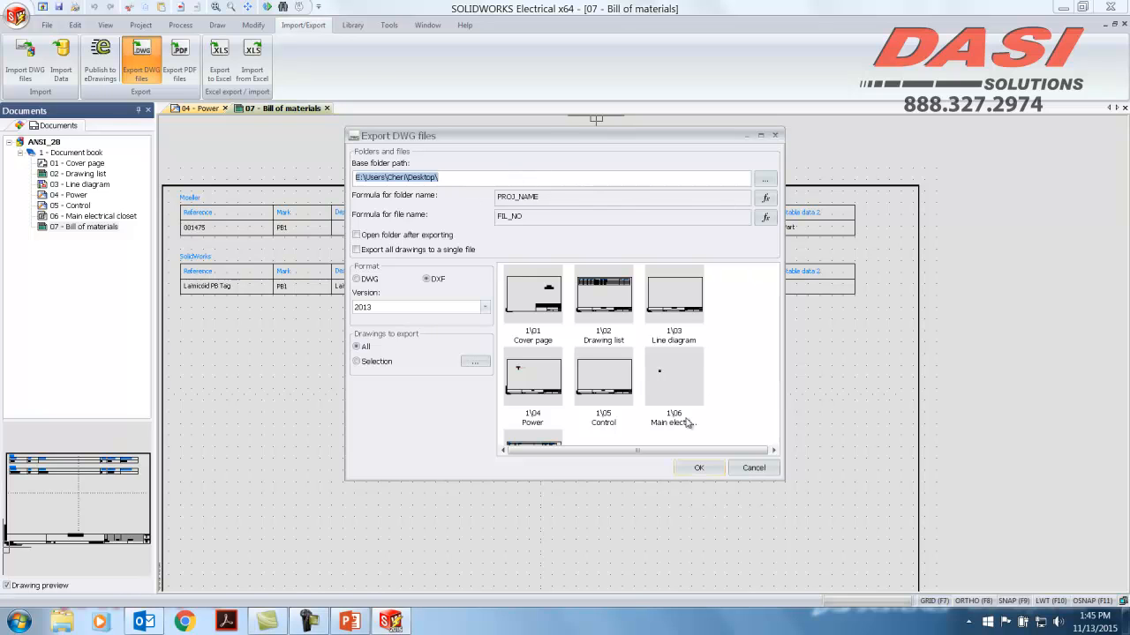
left_click(367, 363)
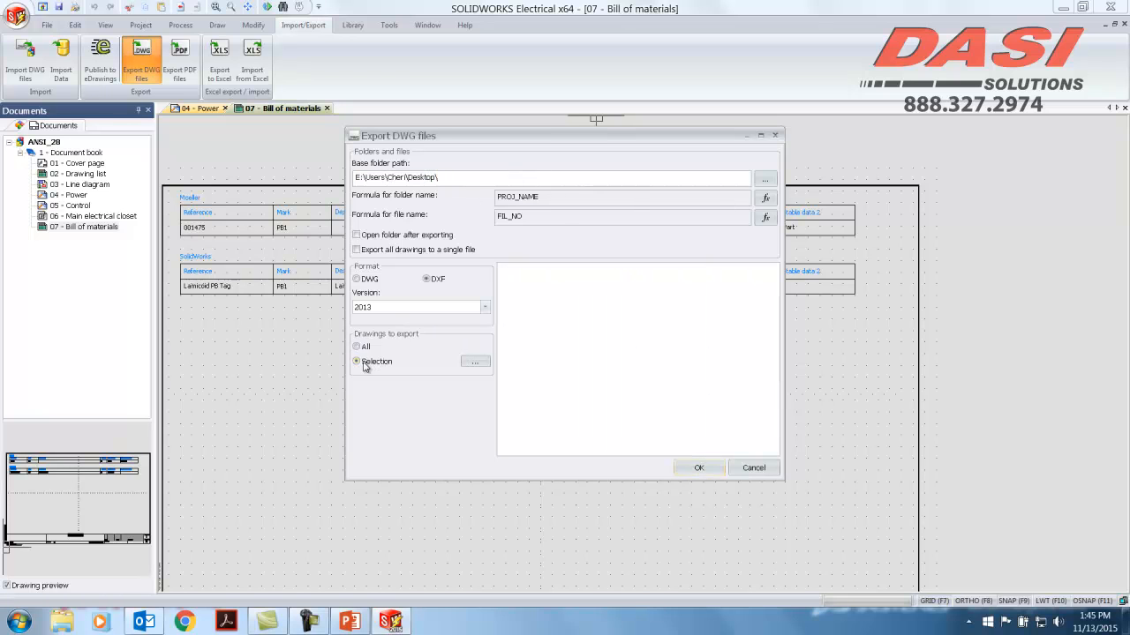
left_click(475, 362)
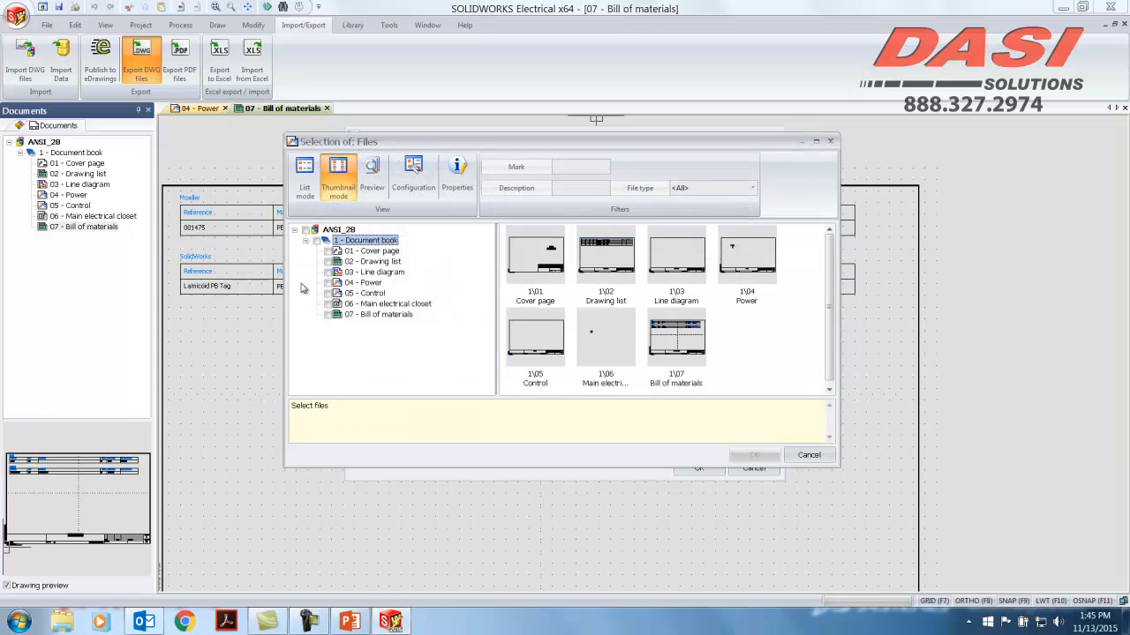
left_click(328, 303)
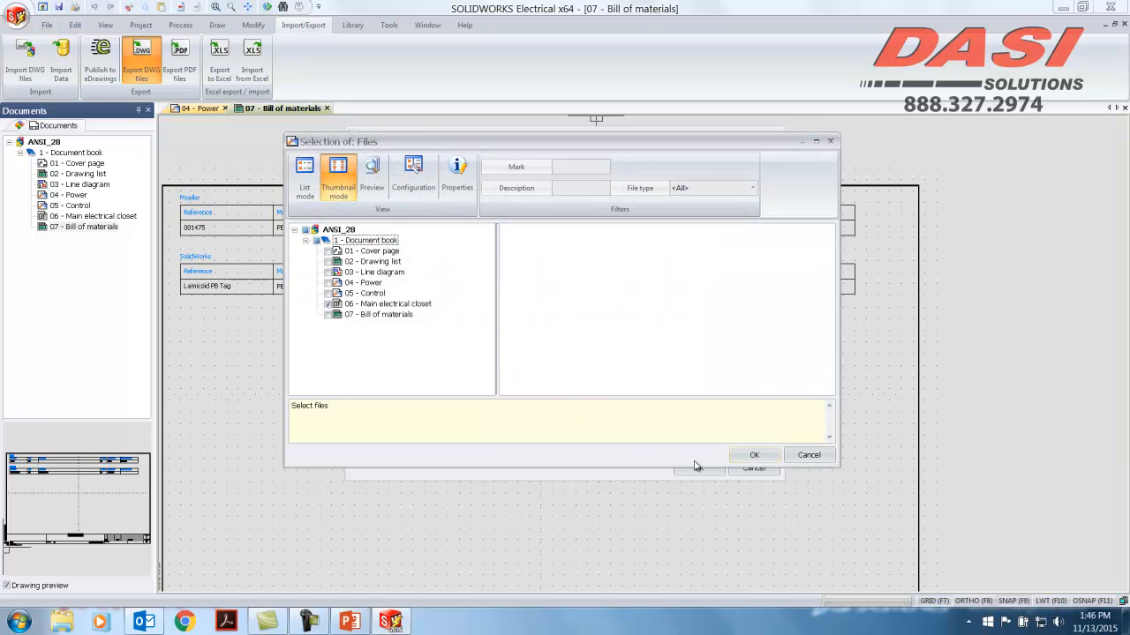
left_click(754, 455)
left_click(697, 467)
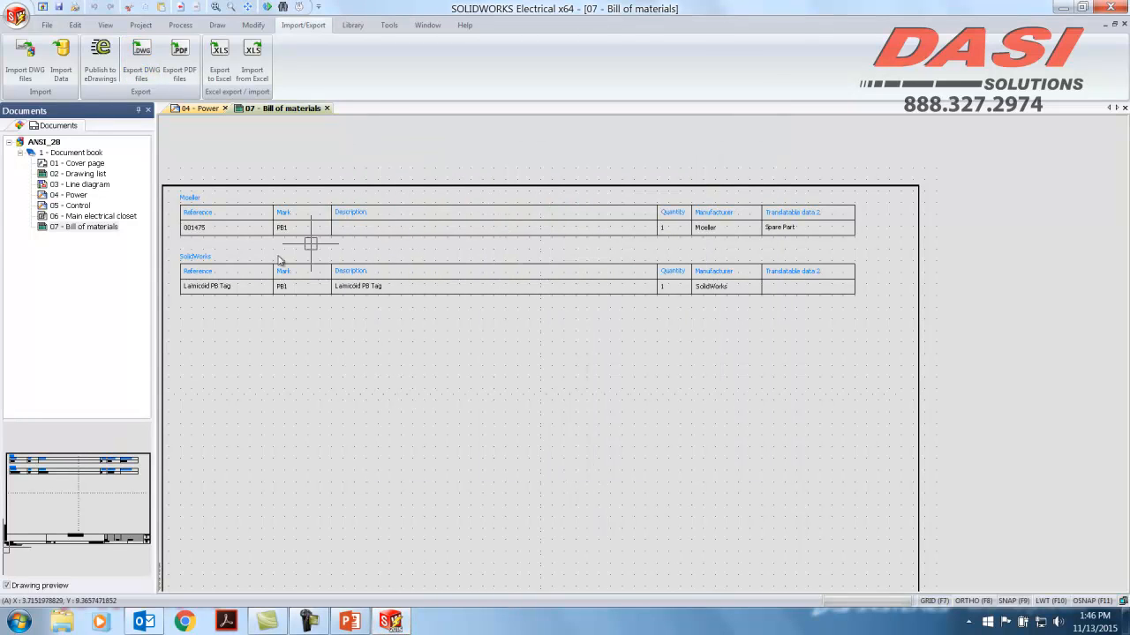
left_click(1067, 8)
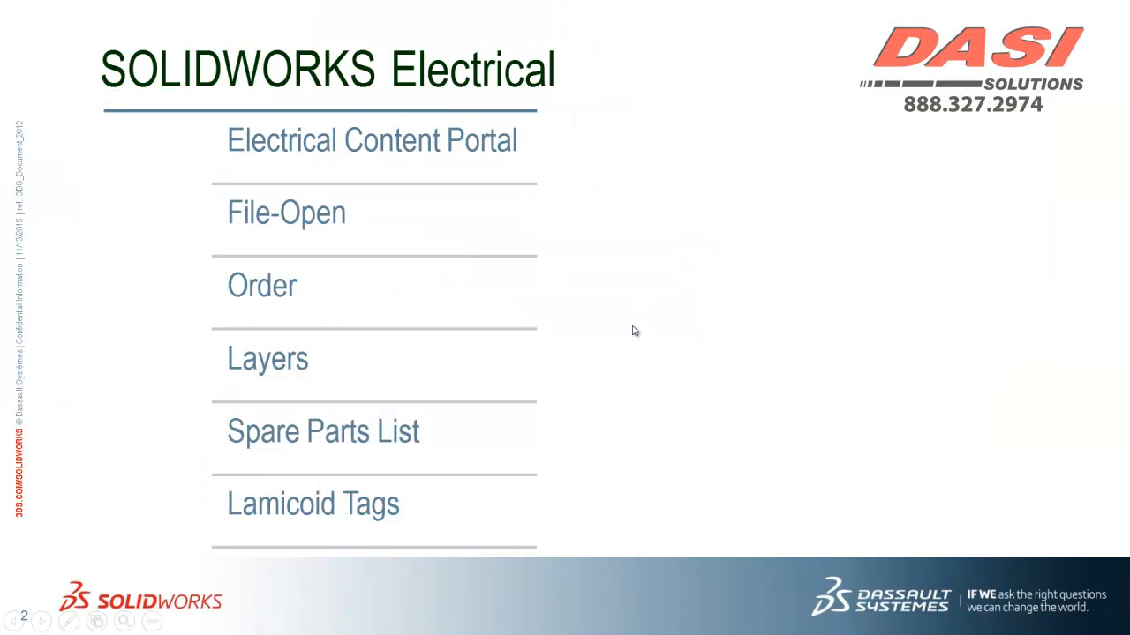